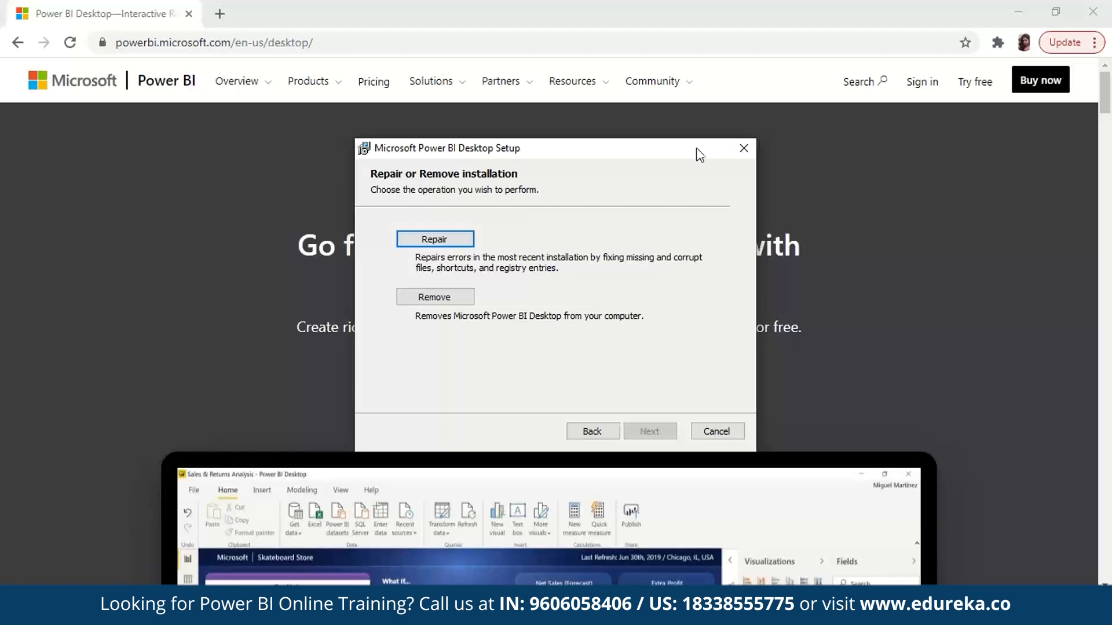
- Cancel the Microsoft Power BI Desktop setup, switch to Power BI Desktop and dismiss its start screen
left_click(745, 149)
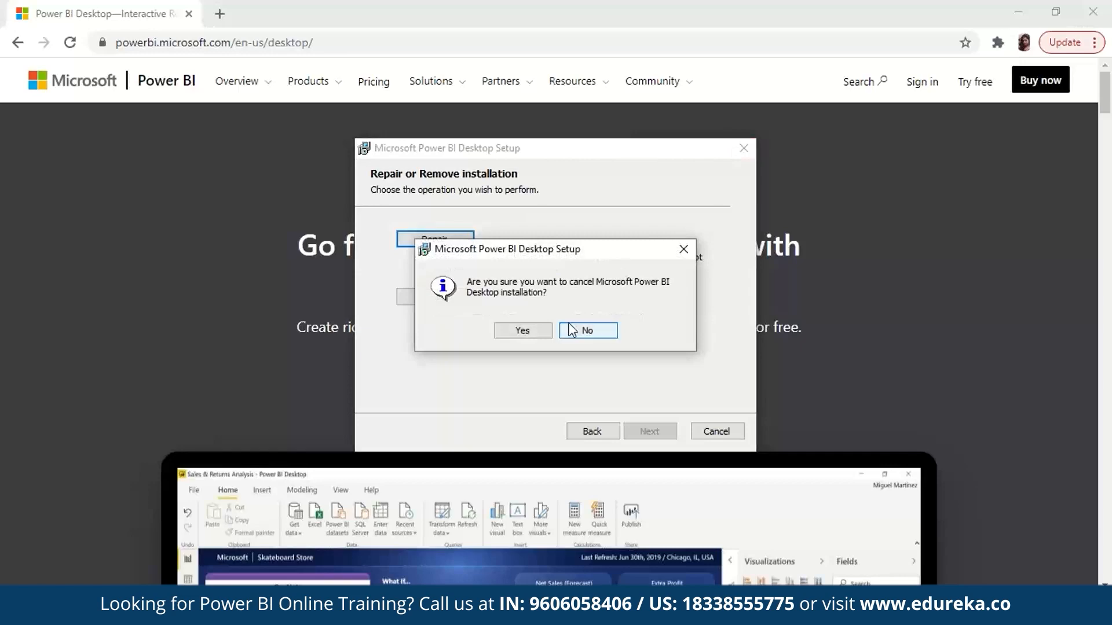
left_click(526, 331)
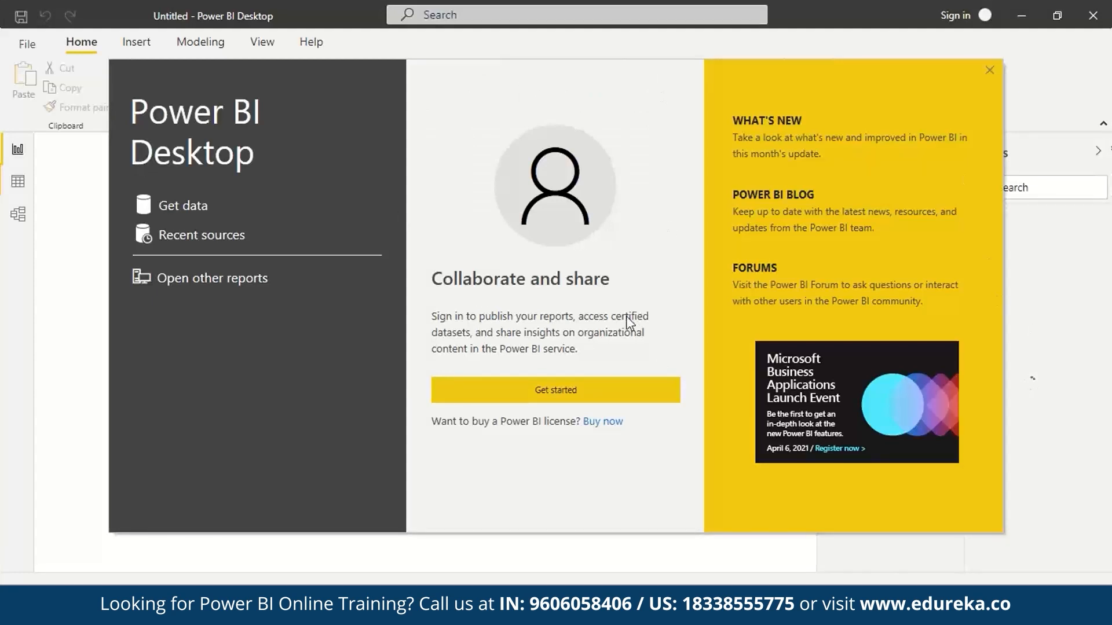
left_click(989, 70)
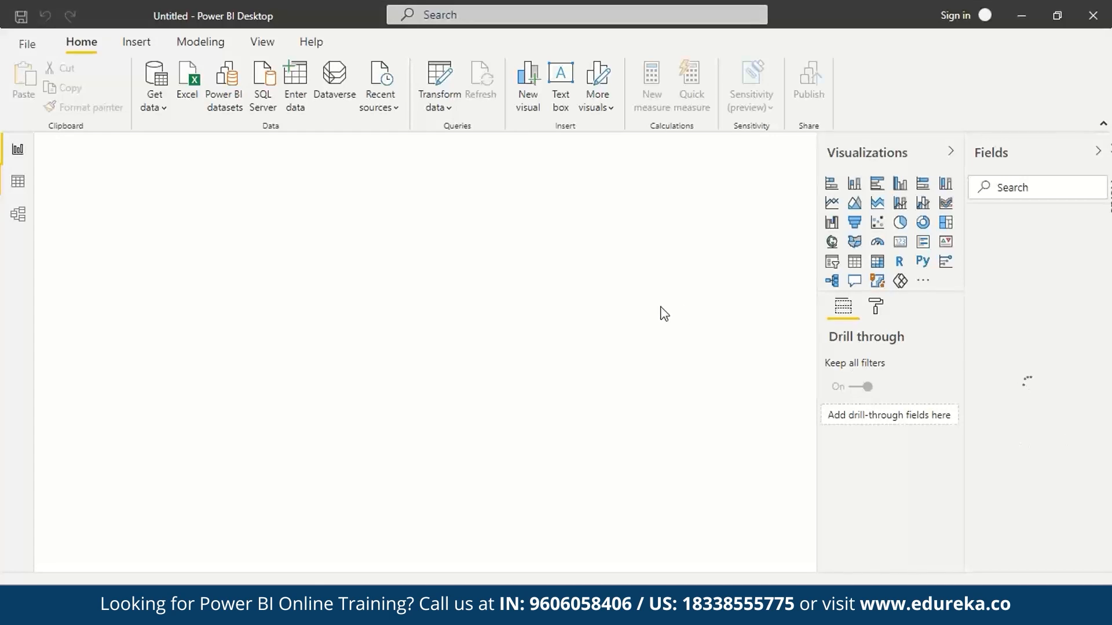
- View the options and settings entries and the program's version information, and return to the blank report
left_click(23, 44)
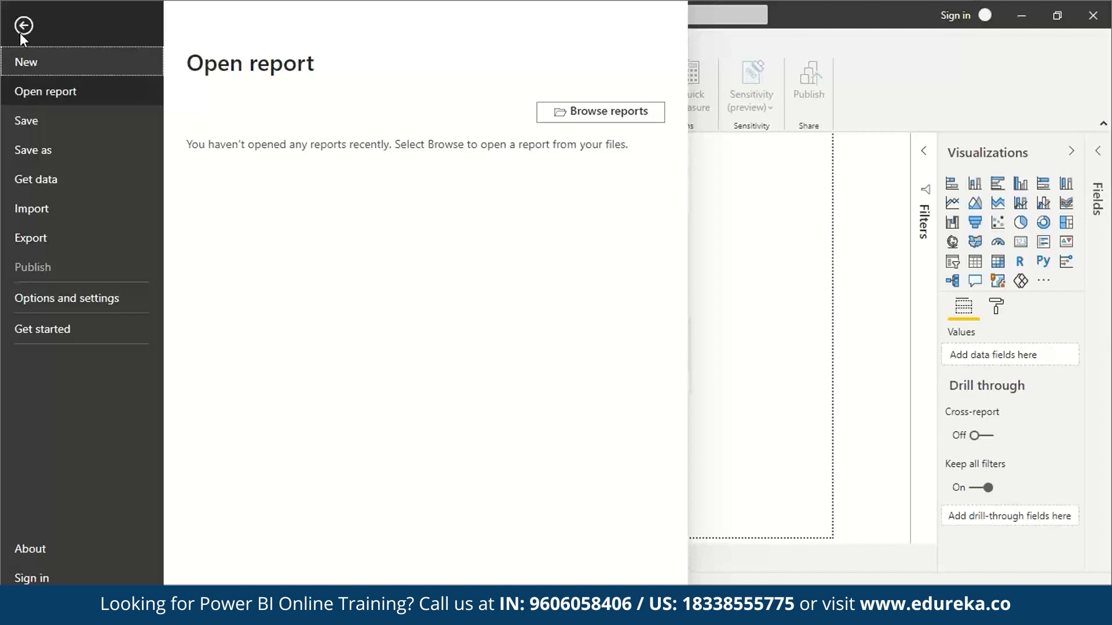
left_click(68, 298)
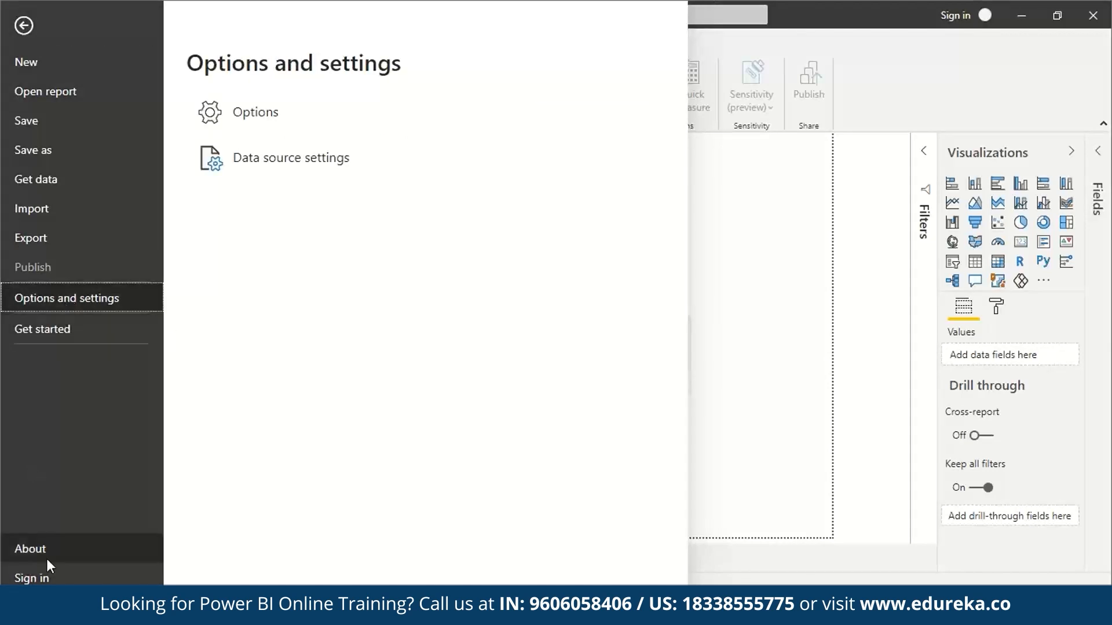
key("Escape")
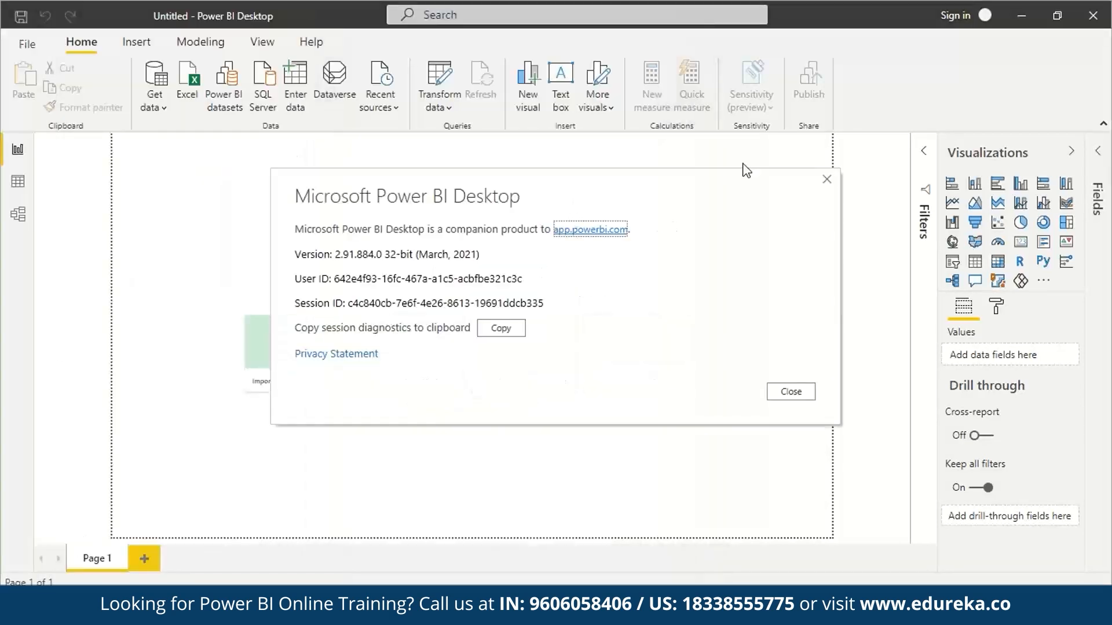
left_click(825, 180)
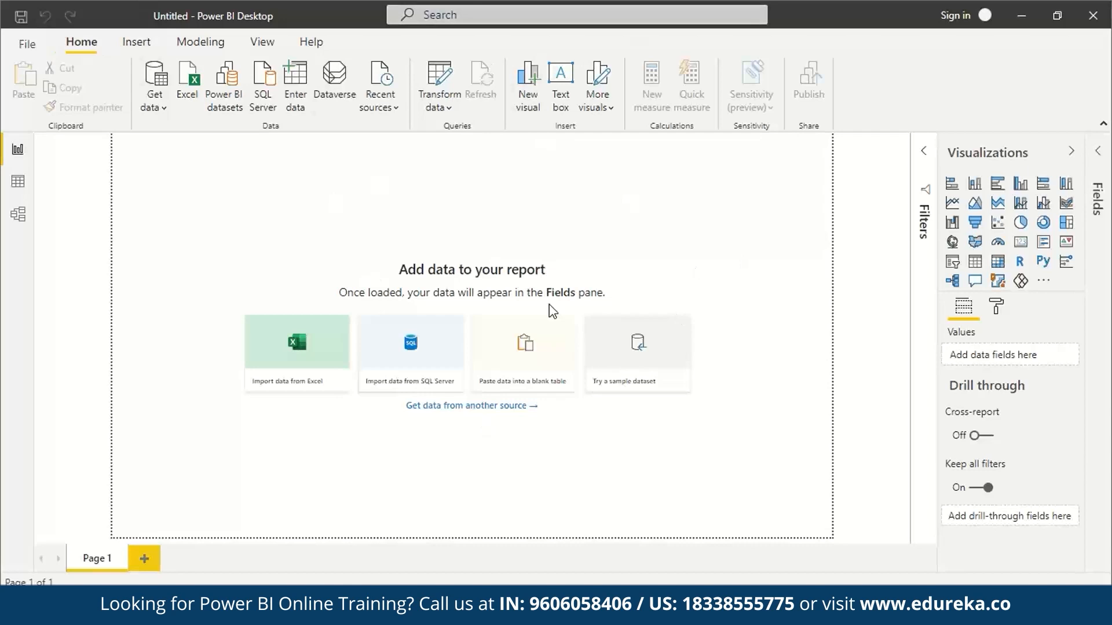
- Examine the commands for inserting report elements and for modeling, including the new page choices and Q&A language options
left_click(136, 42)
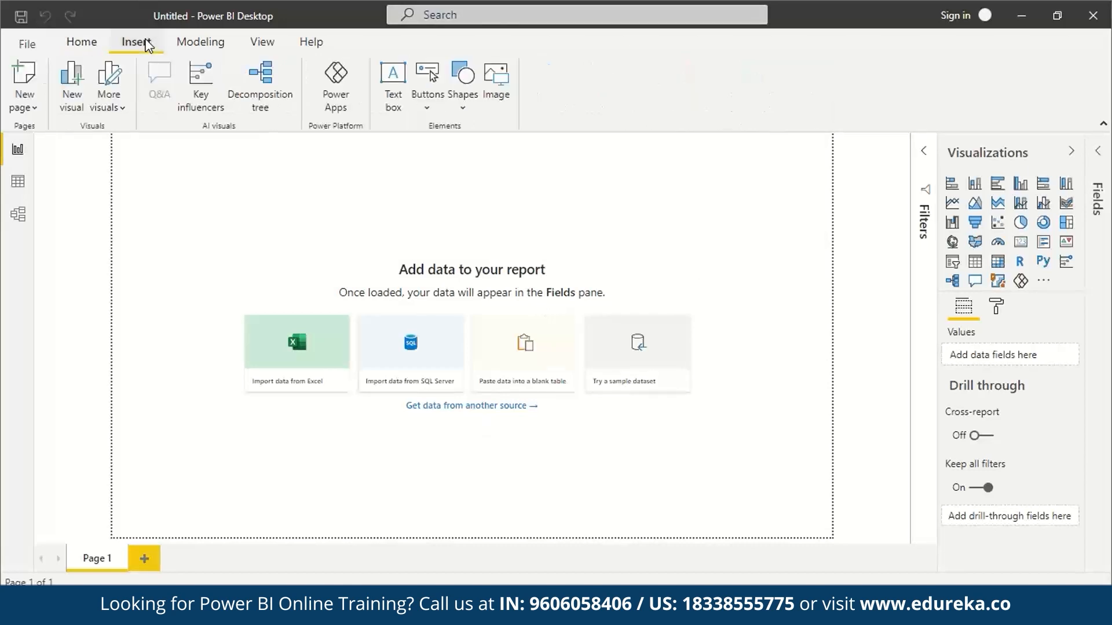
left_click(38, 114)
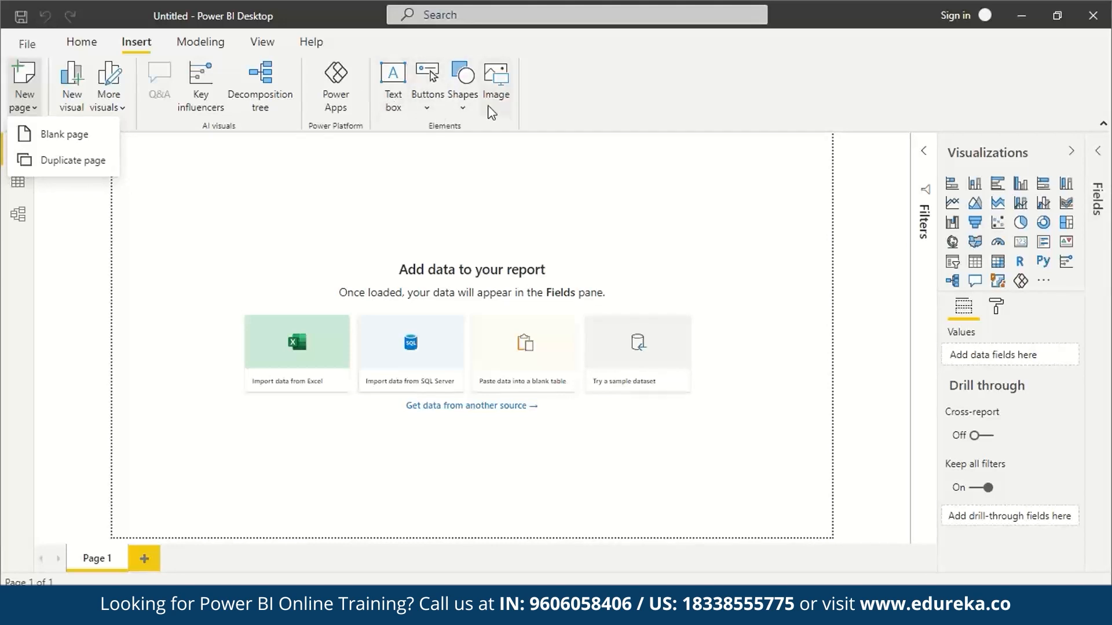
left_click(170, 49)
left_click(194, 51)
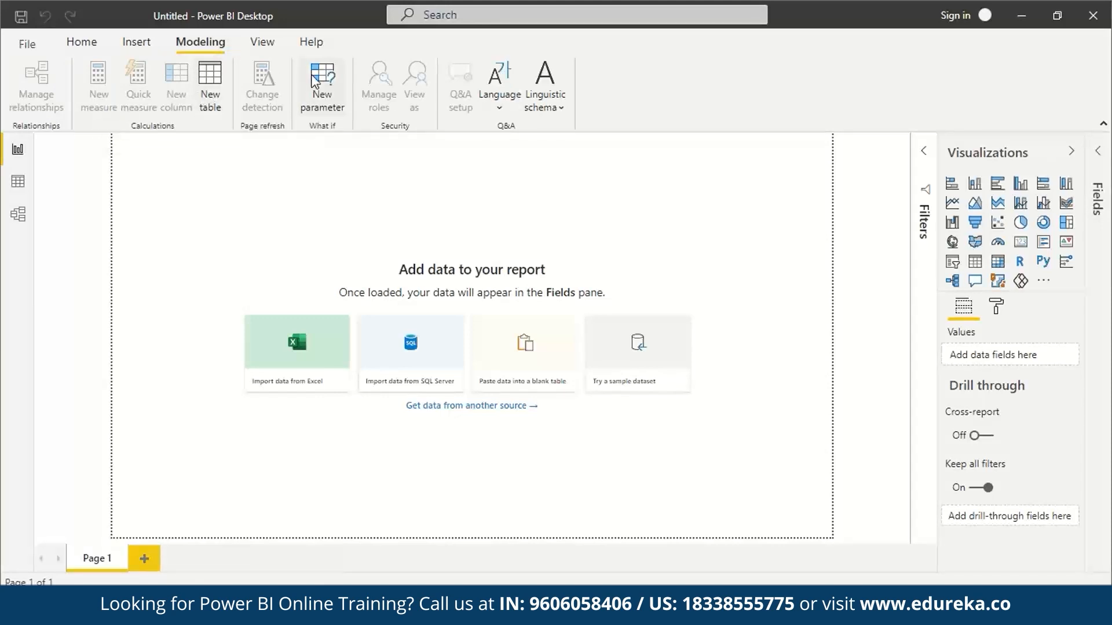
left_click(501, 109)
left_click(502, 109)
- Examine the themes, page view options, help resources and report file commands, and return to the main data commands
left_click(262, 42)
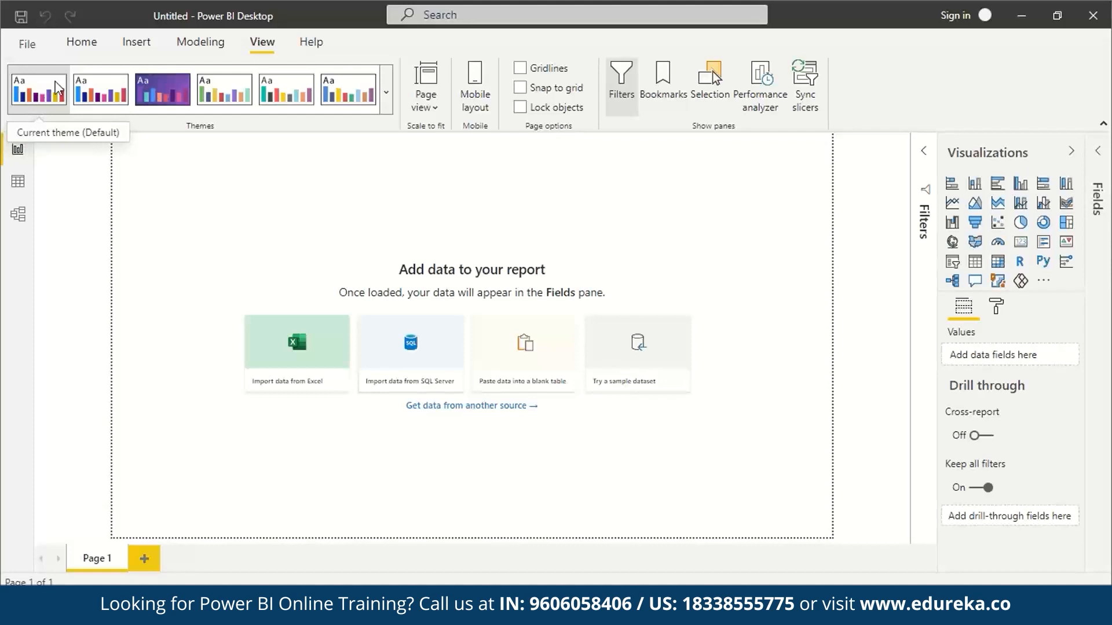
left_click(201, 93)
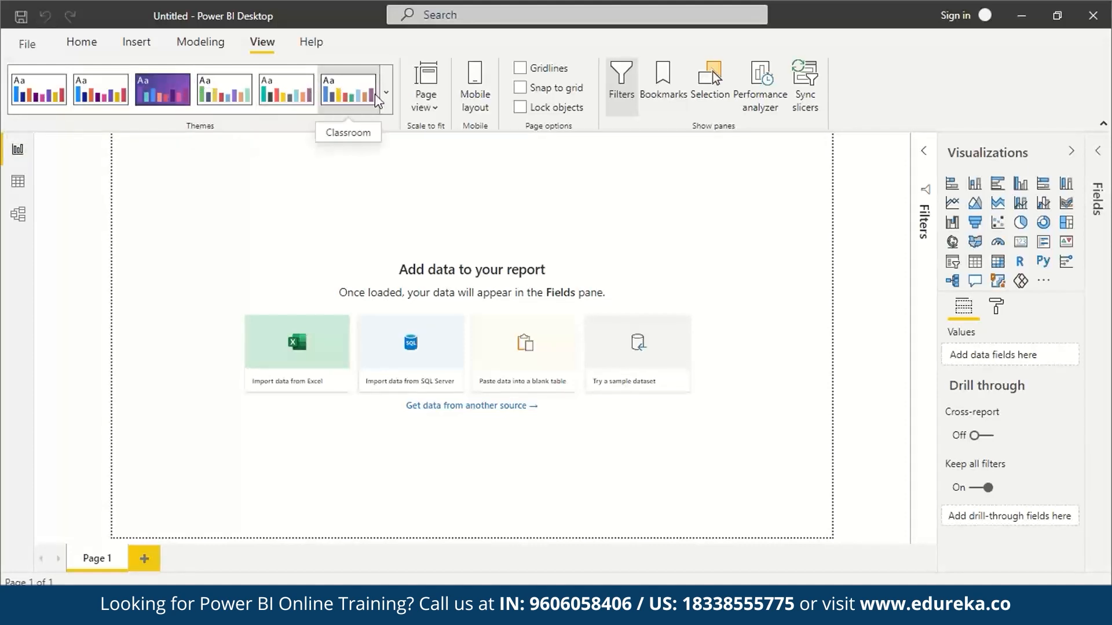
left_click(438, 107)
left_click(437, 107)
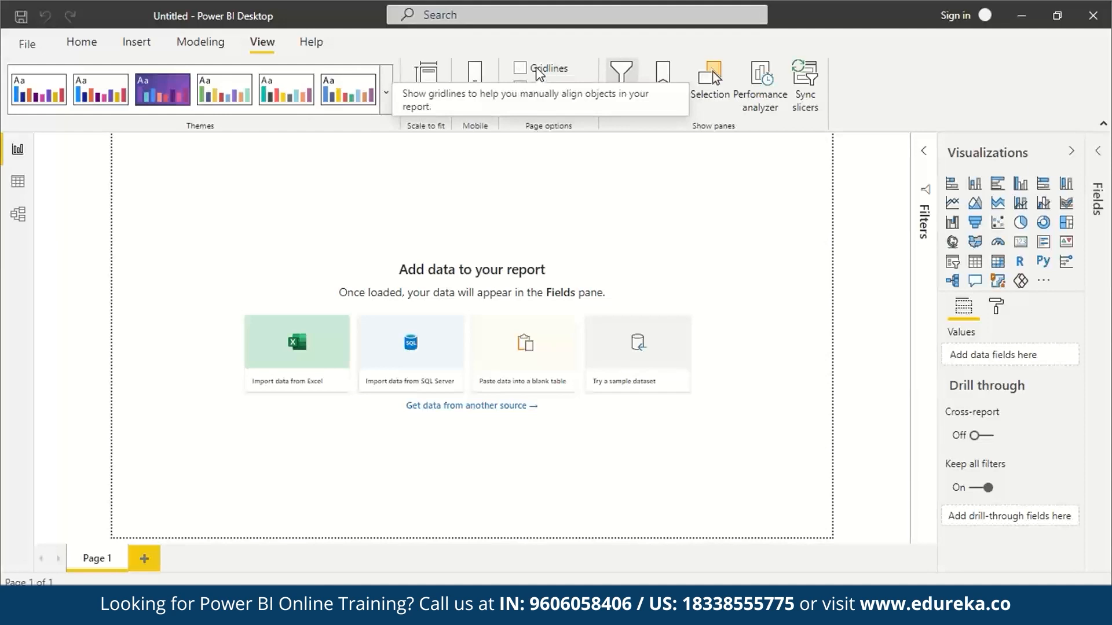
left_click(329, 41)
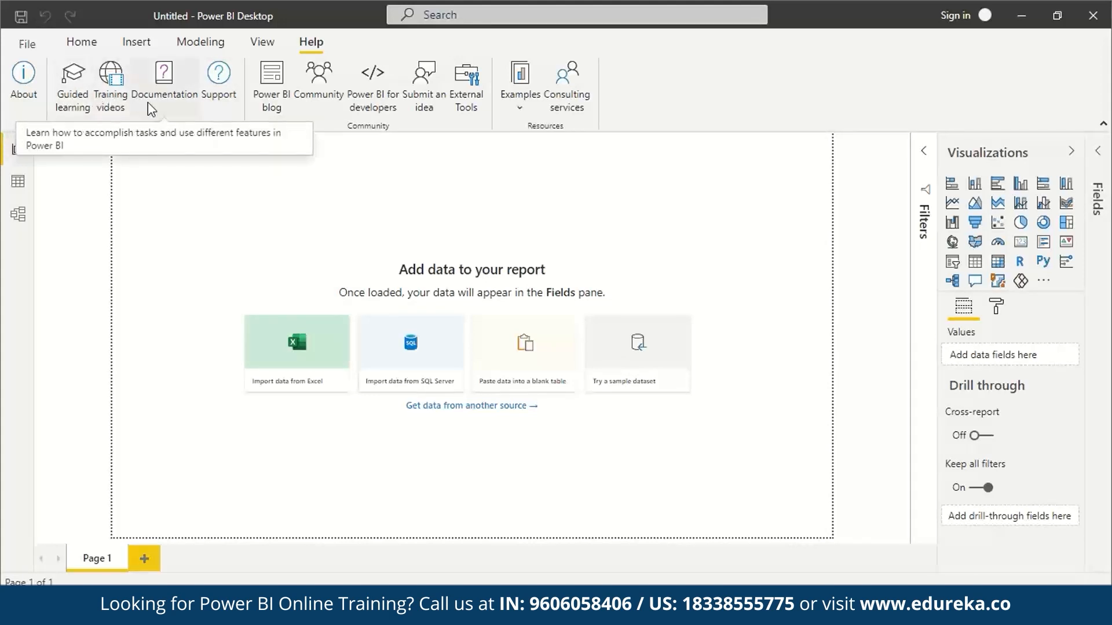
left_click(530, 107)
left_click(531, 106)
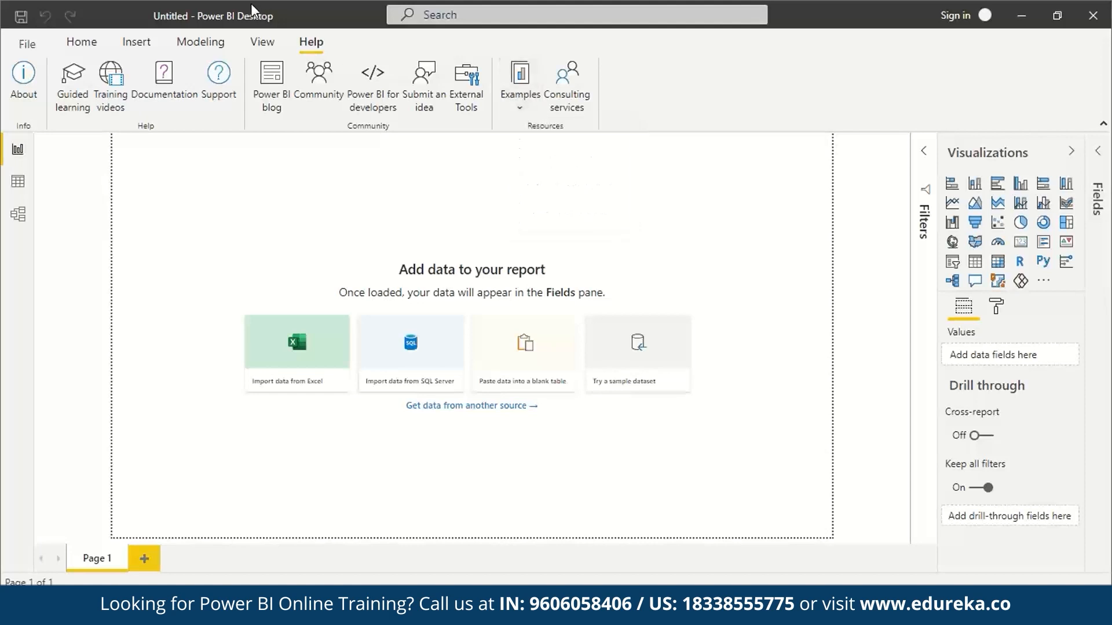
left_click(26, 46)
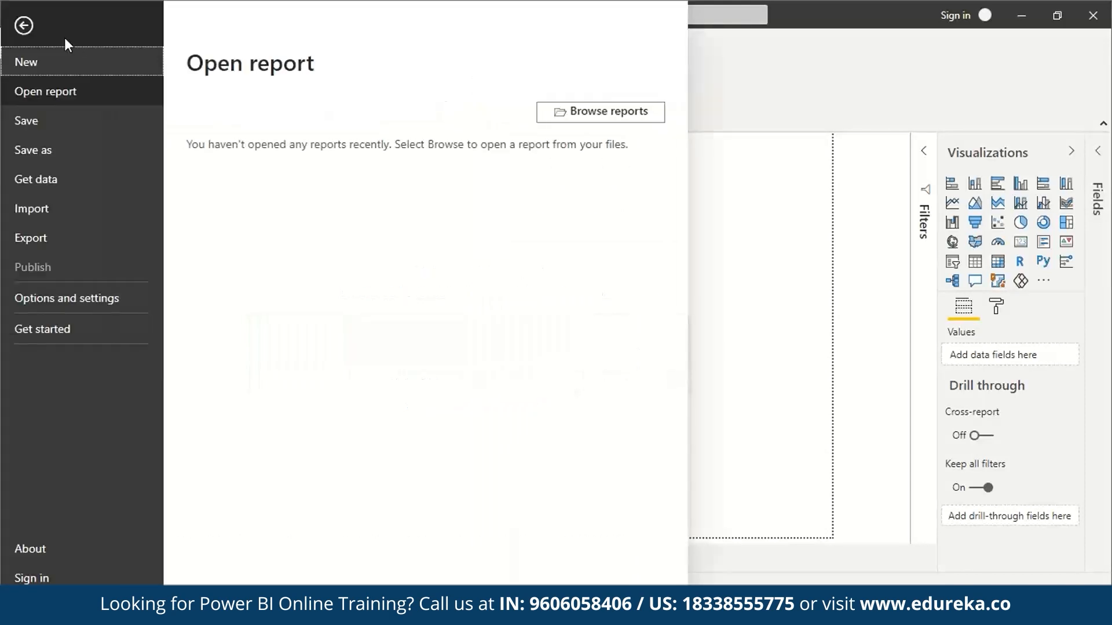
key("Escape")
left_click(87, 45)
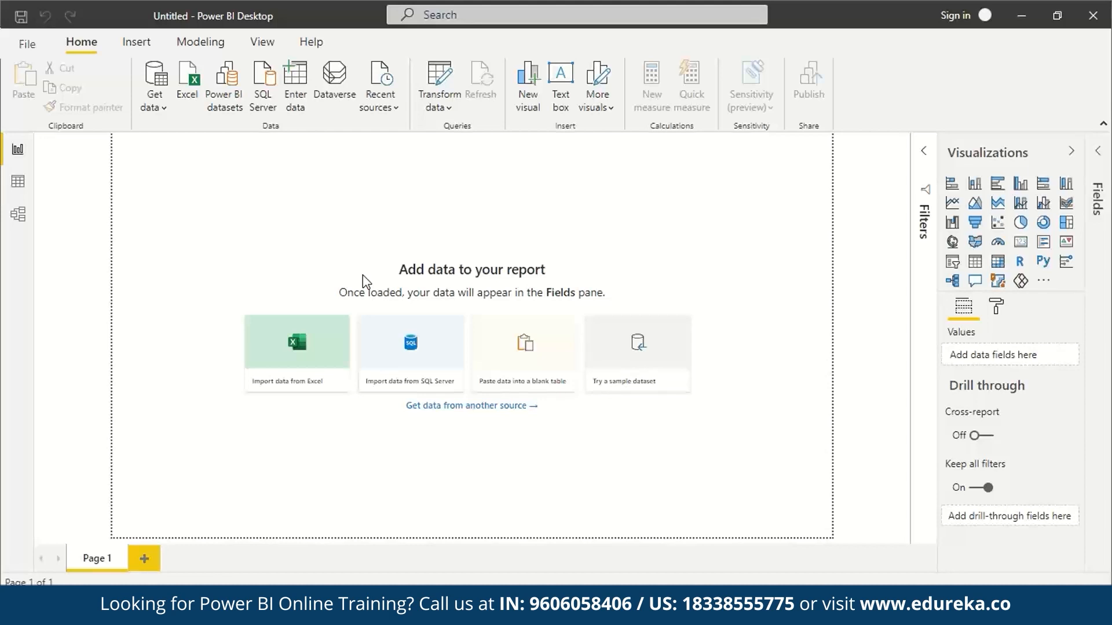
- Review the common and recent data sources and the data transformation choices, and look at the empty Power Query Editor
left_click(164, 105)
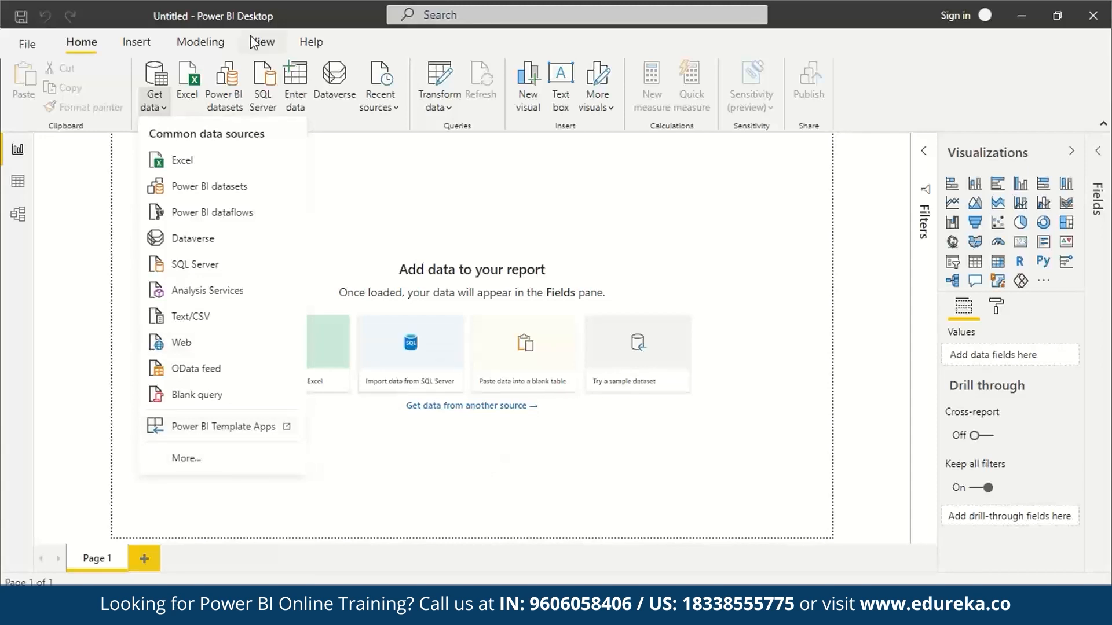
left_click(153, 104)
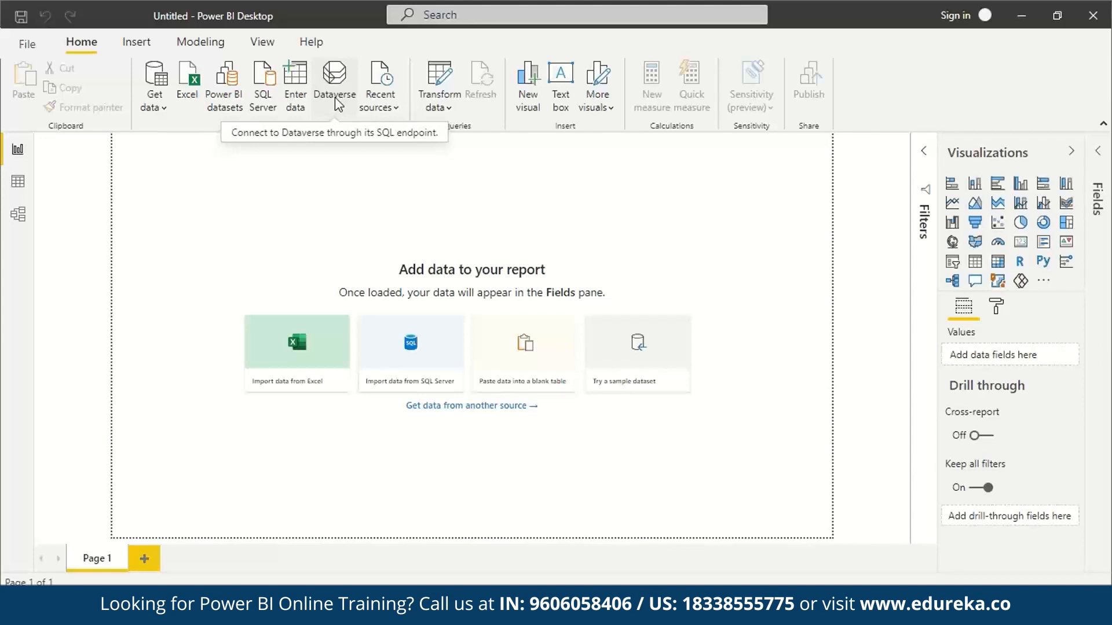
left_click(393, 114)
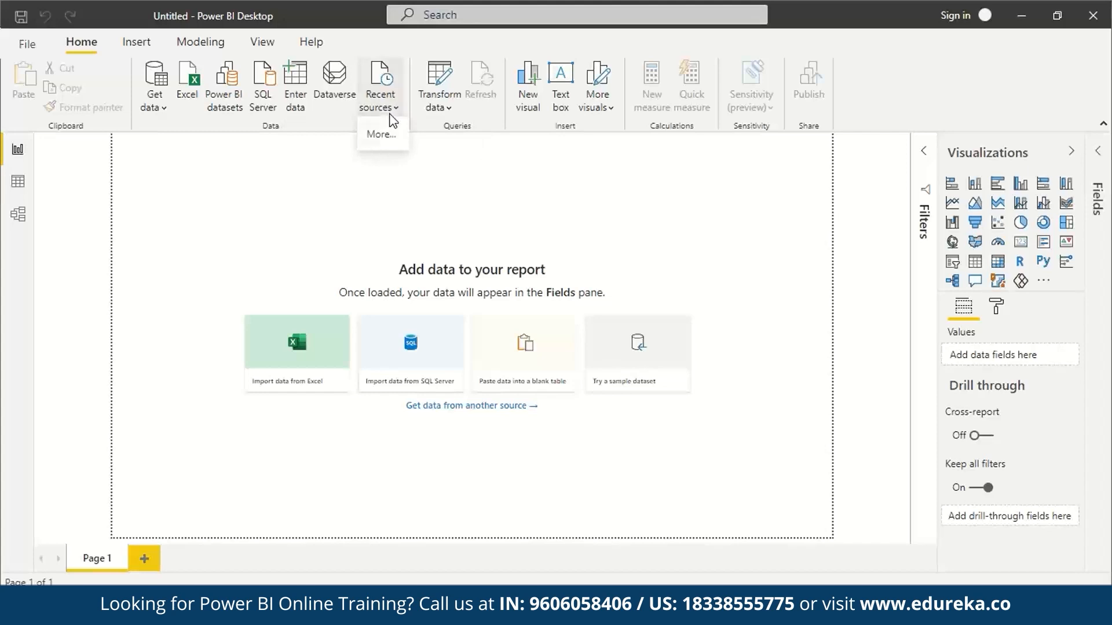
left_click(450, 108)
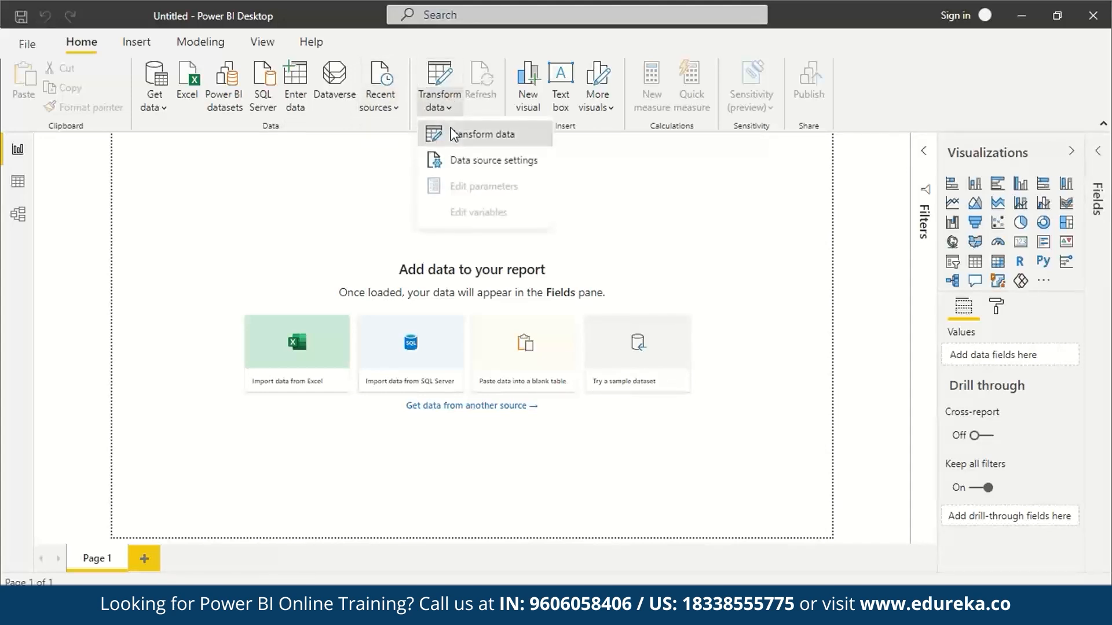
left_click(454, 133)
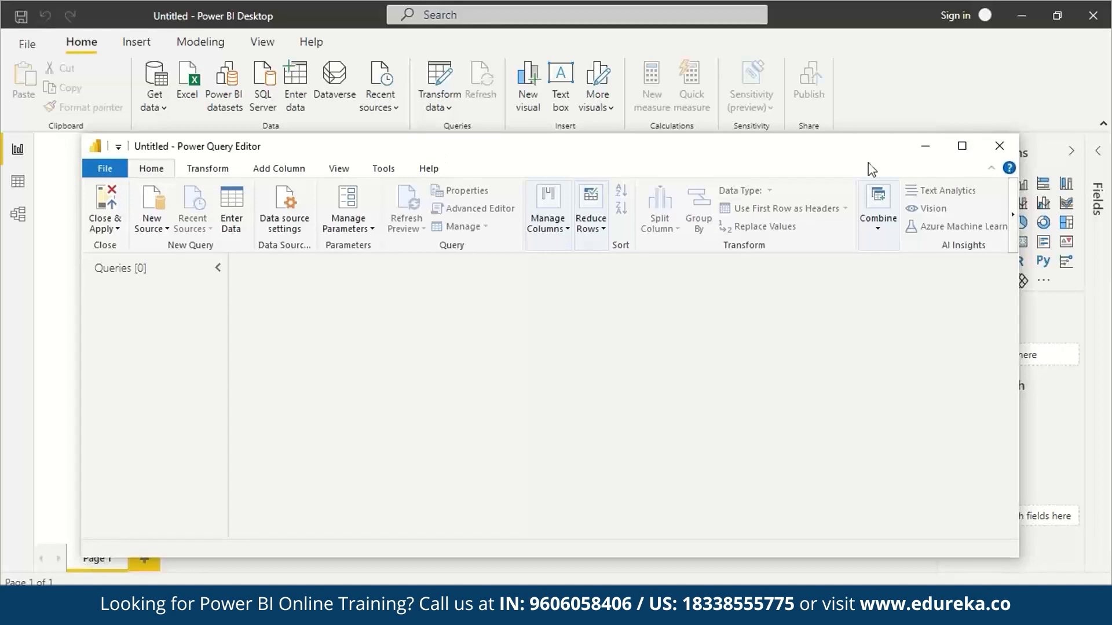
left_click(992, 150)
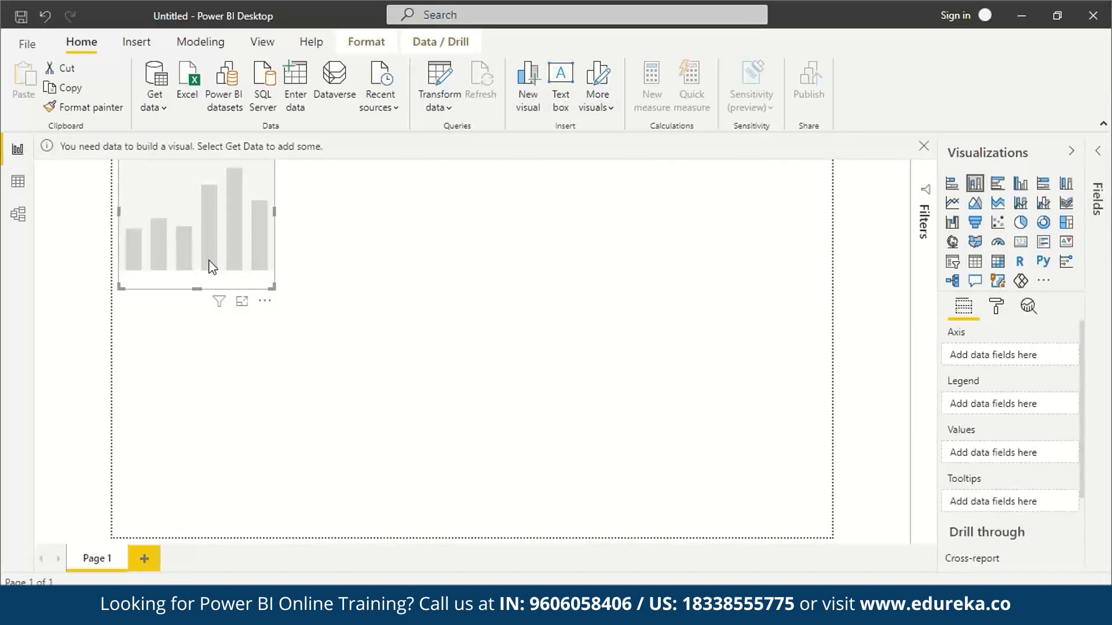
- Enlarge the empty stacked column chart on Page 1 and delete it
left_click_drag(200, 288, 334, 355)
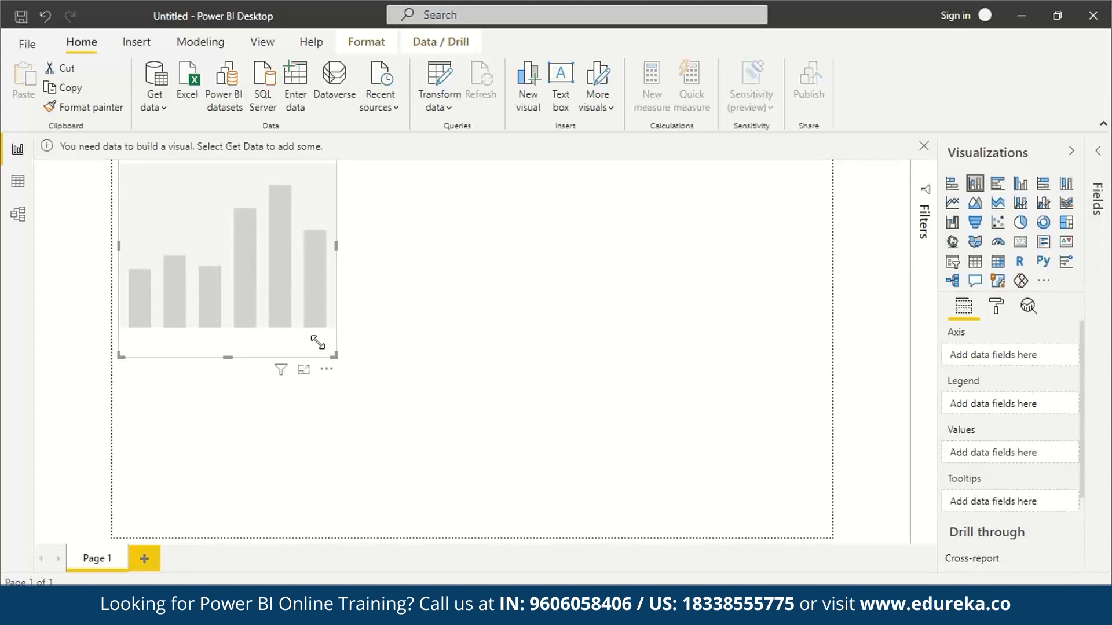
key("Delete")
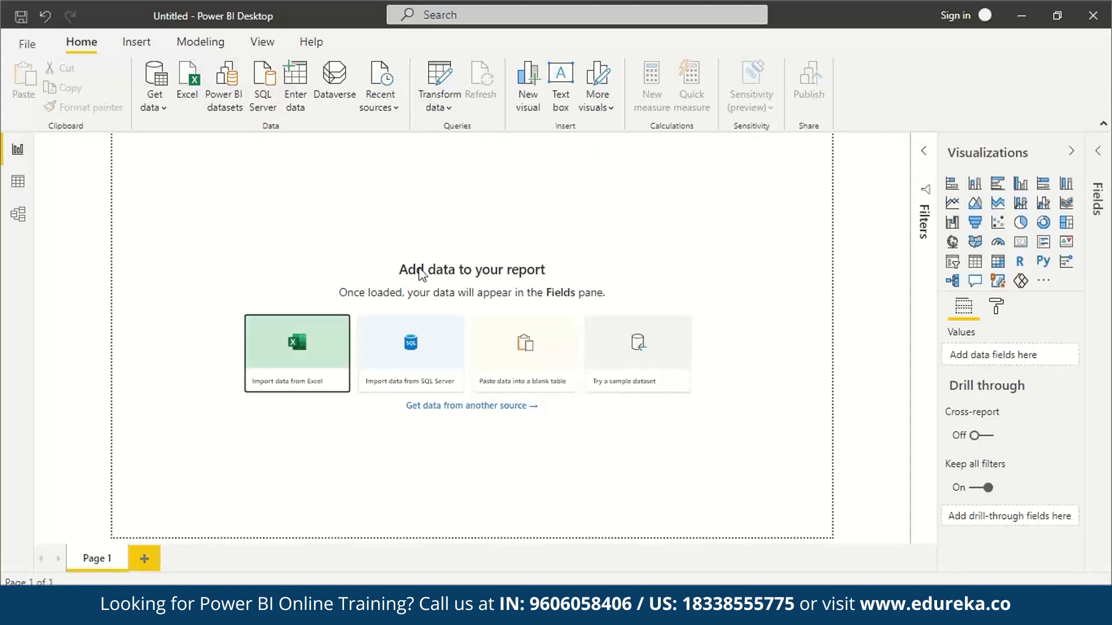
- Add three blank pages to the report after Page 1
left_click(144, 559)
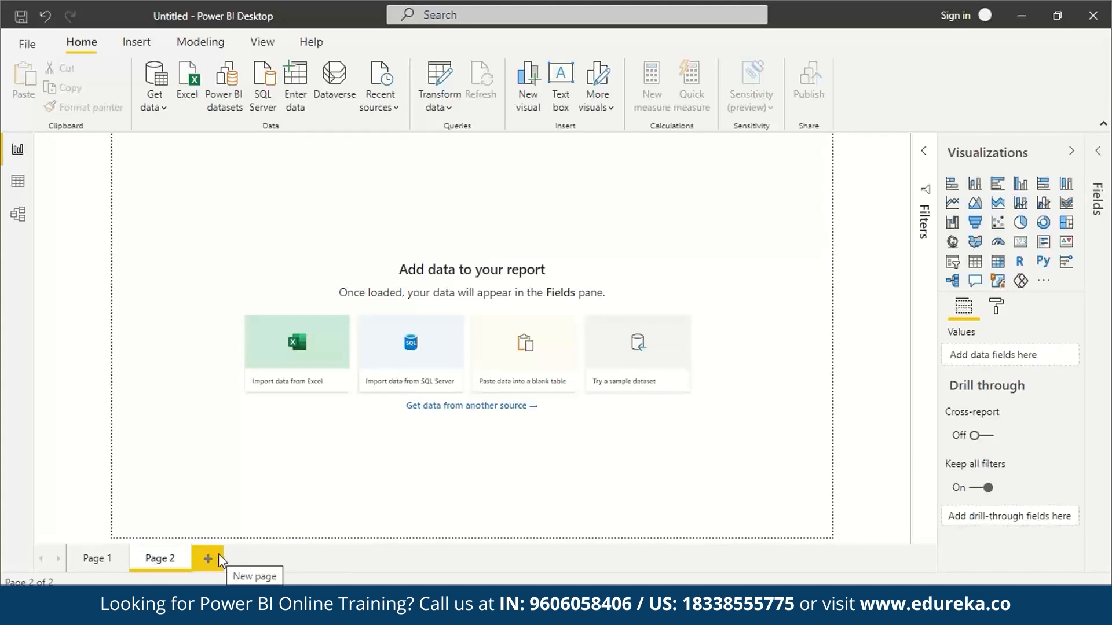
left_click(91, 559)
left_click(158, 567)
left_click(211, 560)
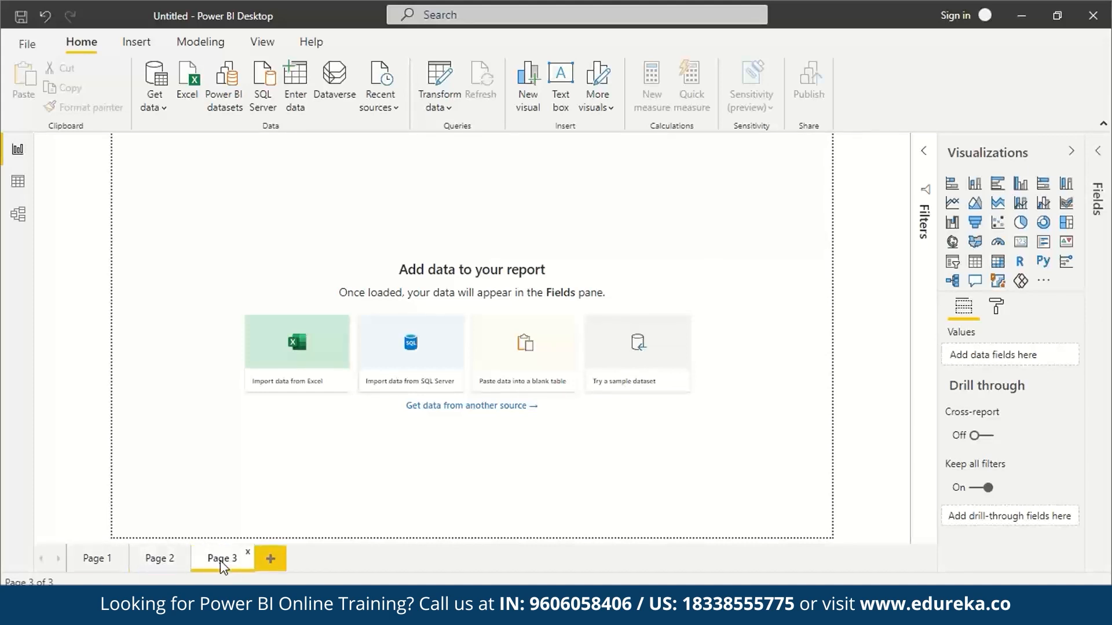
left_click(273, 553)
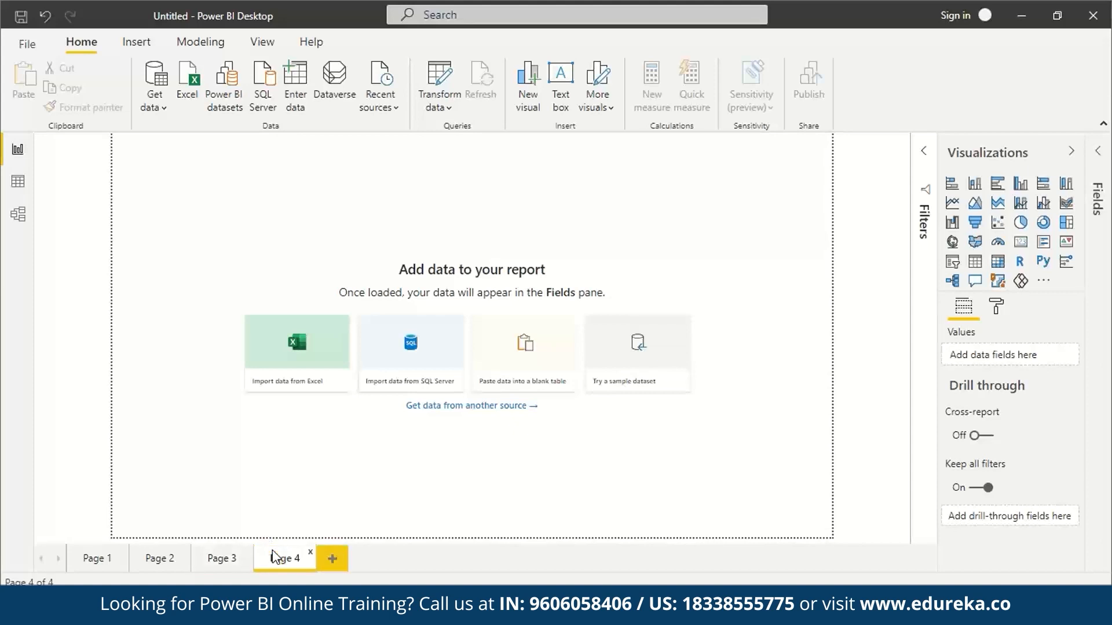
- Delete Page 4, Page 3 and Page 2 from the report
left_click(311, 553)
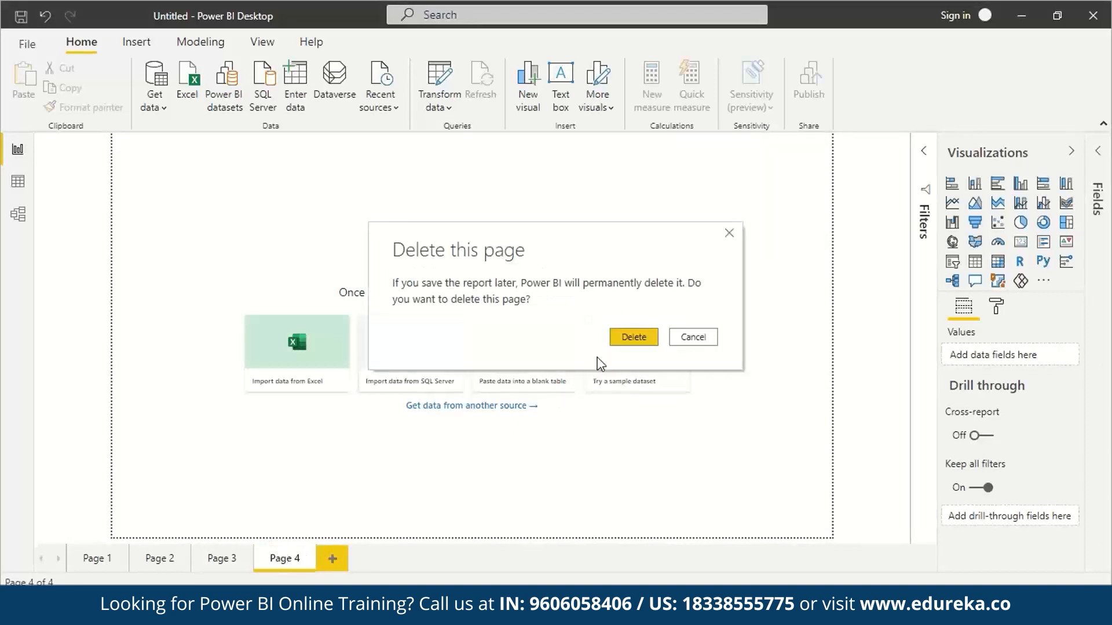
left_click(633, 341)
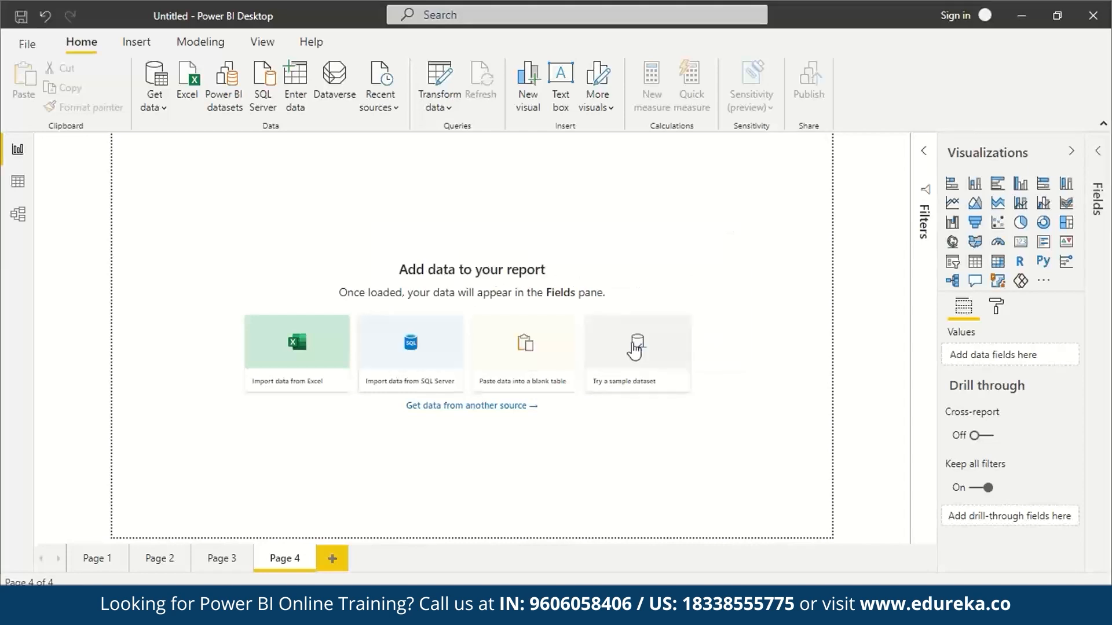
left_click(247, 556)
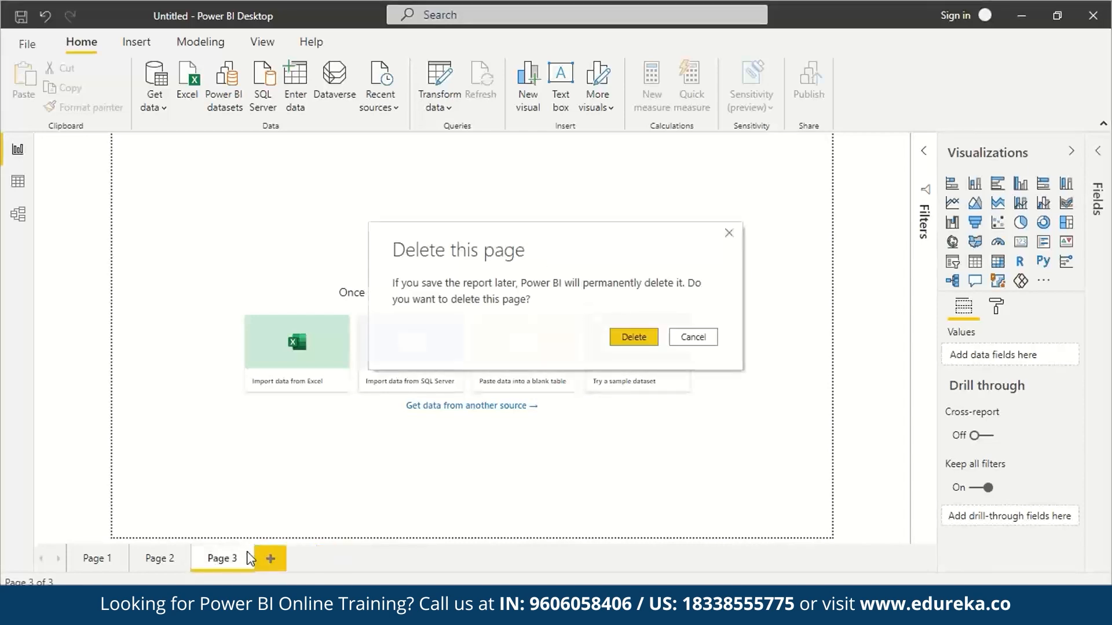
left_click(634, 338)
left_click(187, 553)
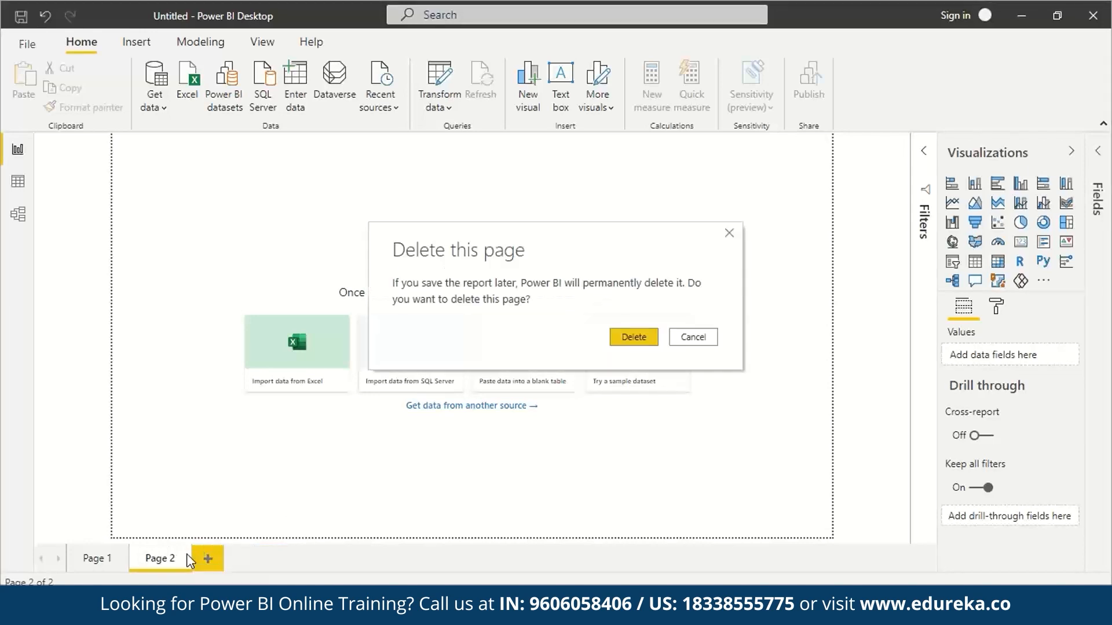
left_click(634, 340)
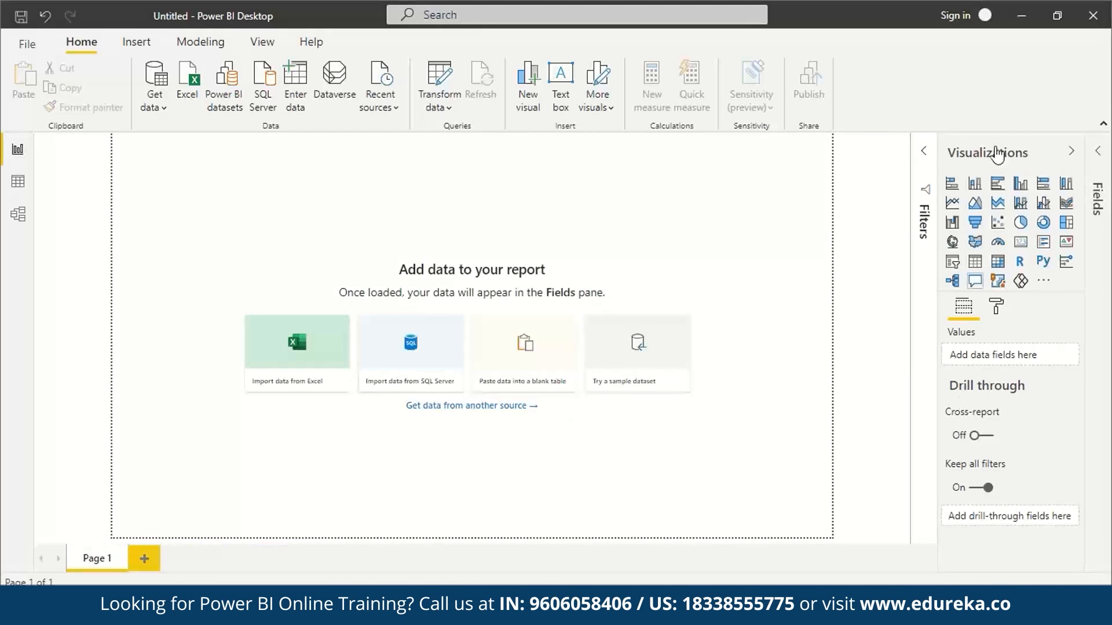
- Expand the Filters and Fields panes beside the report canvas
left_click(918, 152)
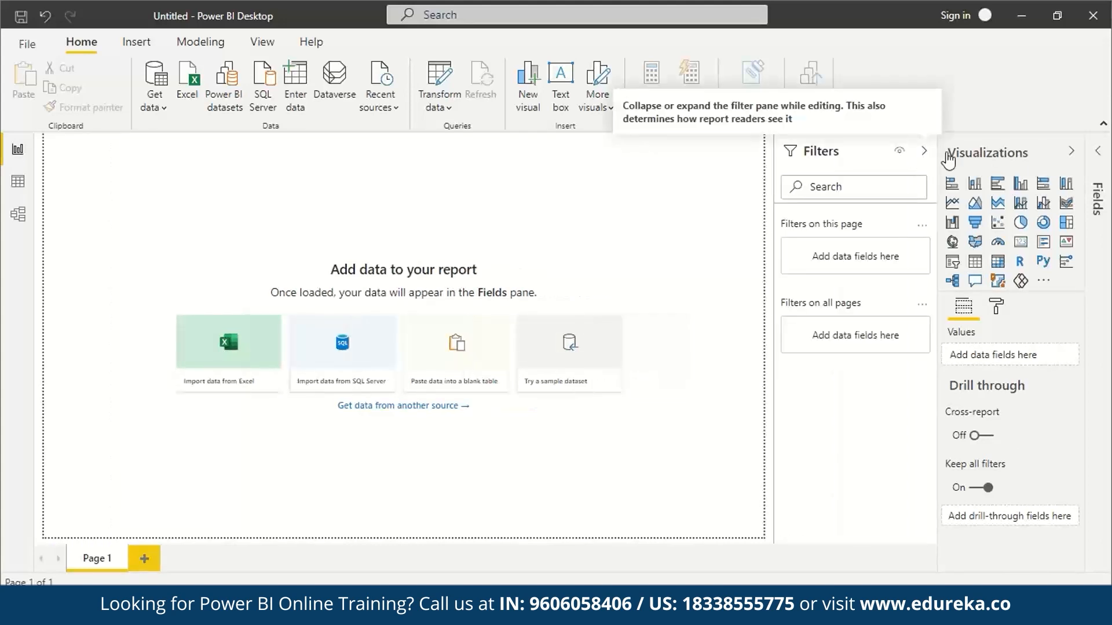
left_click(1097, 151)
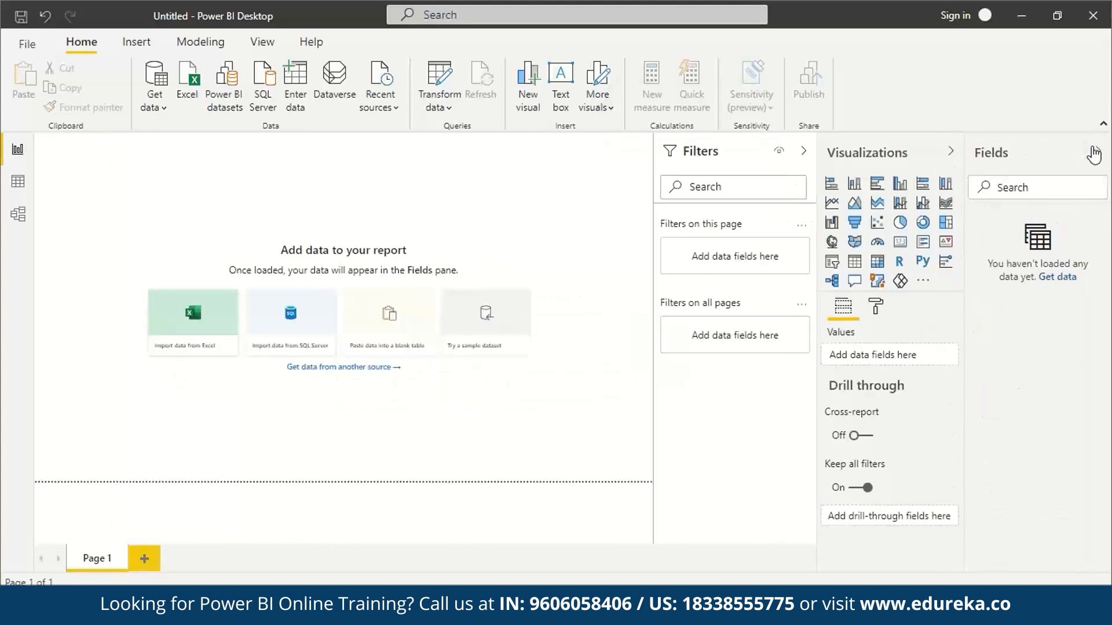
- Collapse the Filters, Visualizations and Fields panes beside the report canvas and expand all three again
left_click(803, 151)
left_click(951, 151)
left_click(1098, 152)
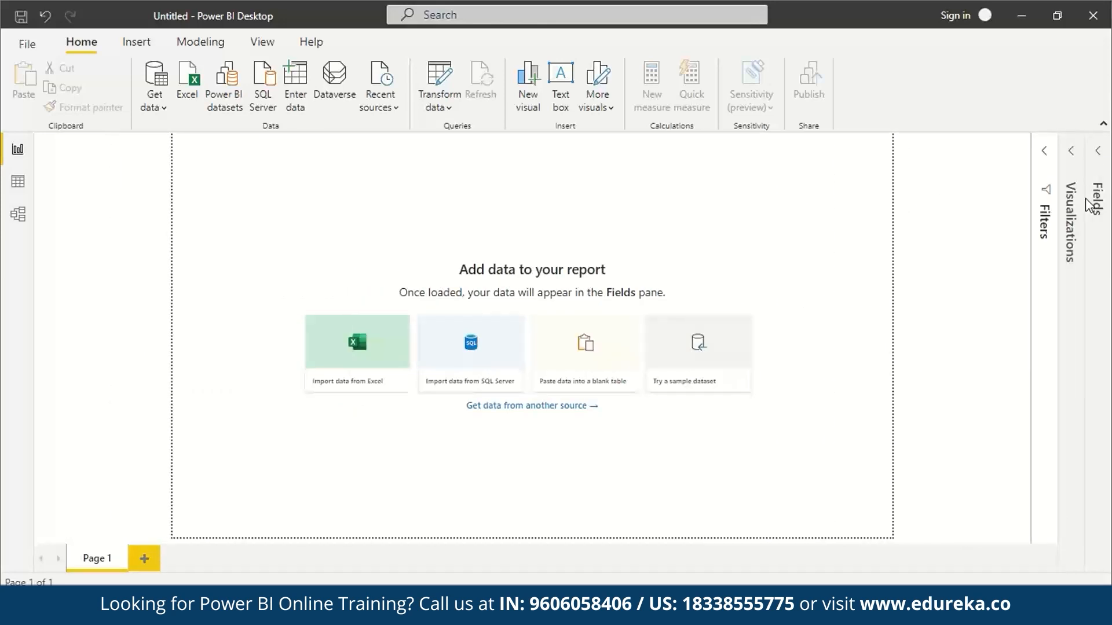
left_click(1047, 149)
left_click(1065, 152)
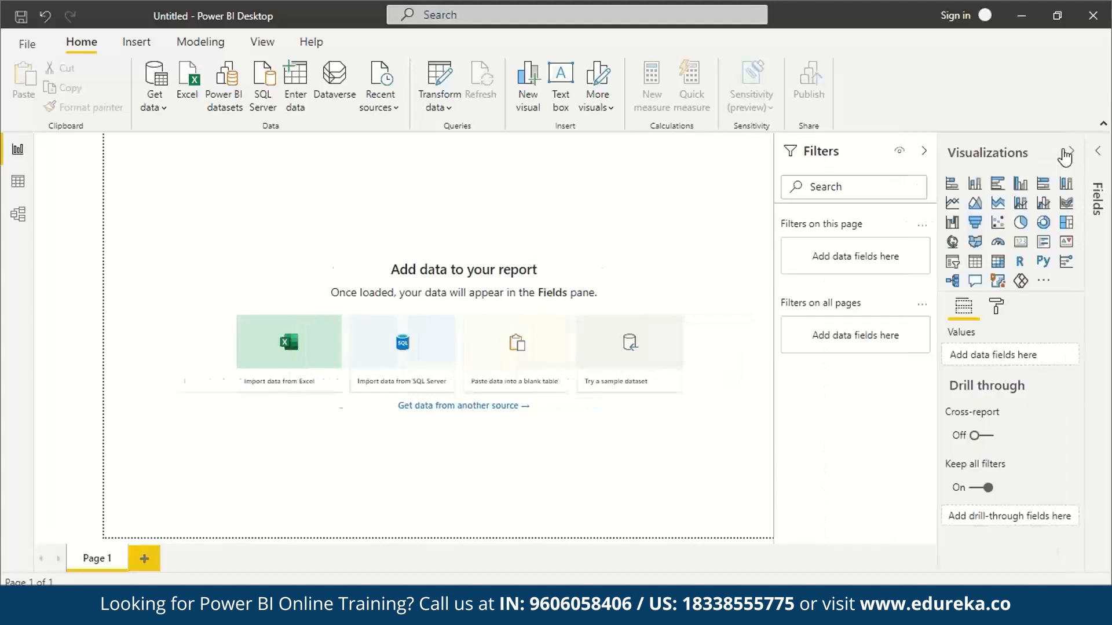
left_click(1097, 152)
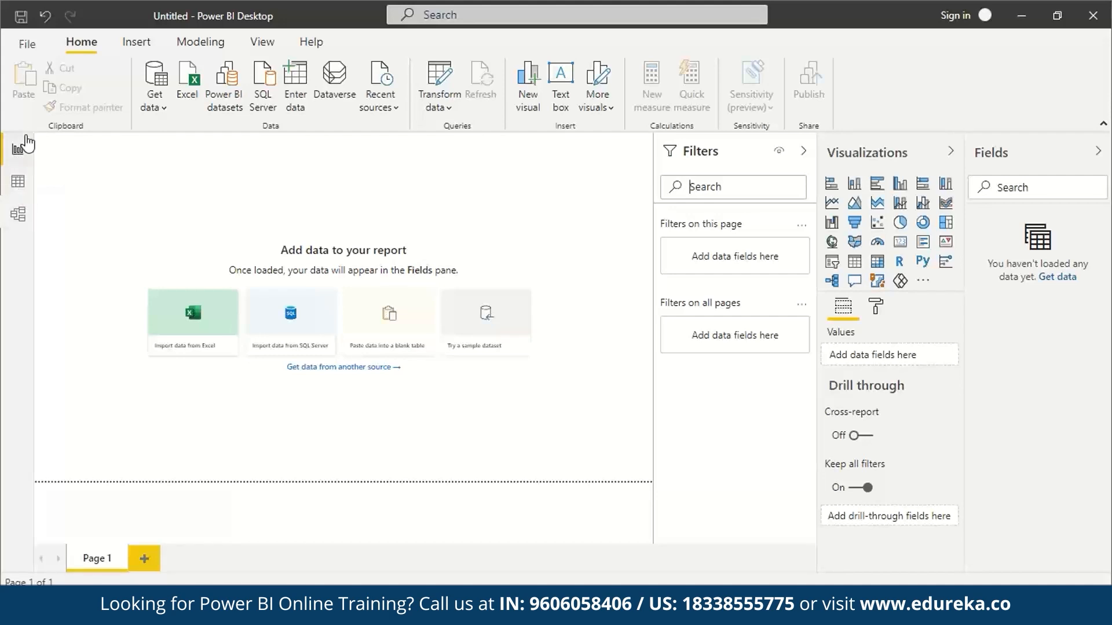
- Look at the empty Data and Model views of the report and return to the Report view
left_click(12, 164)
left_click(17, 181)
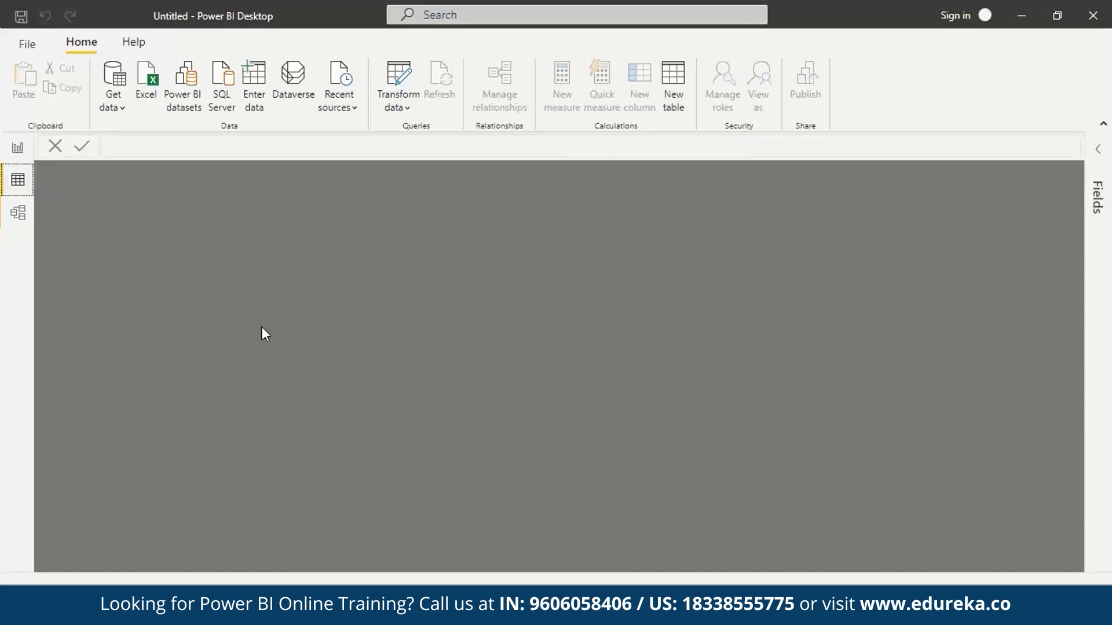
left_click(23, 223)
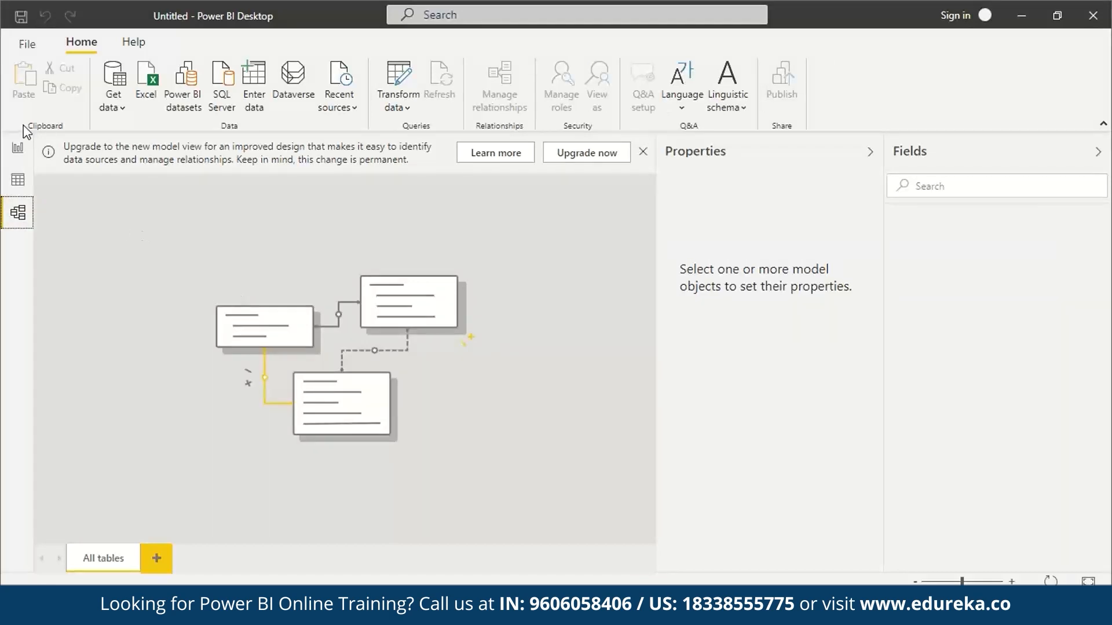
left_click(19, 149)
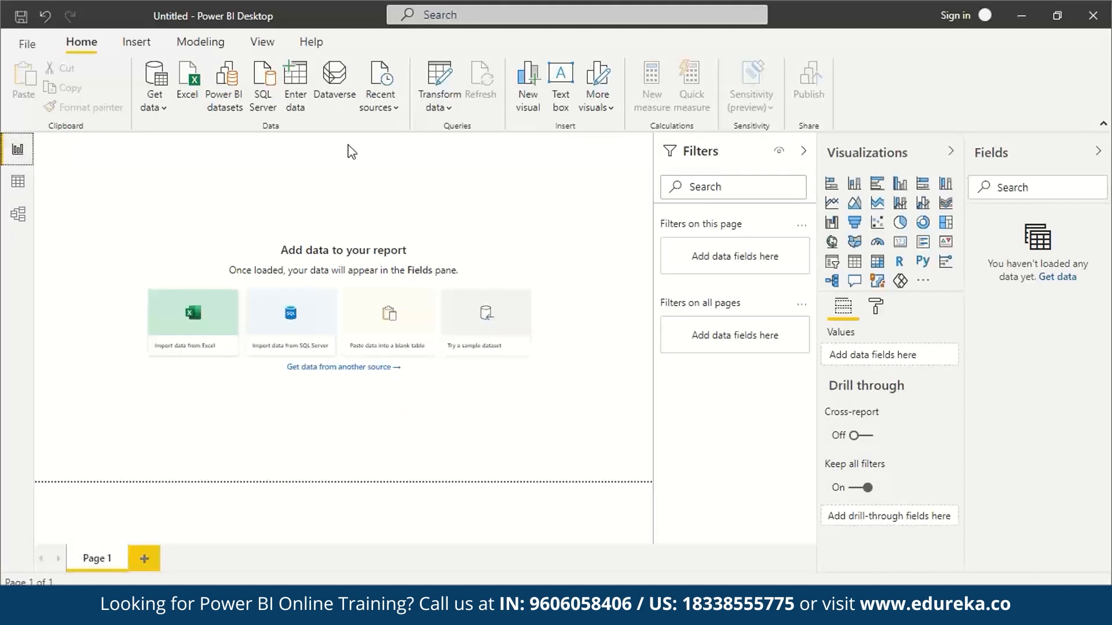
left_click(16, 187)
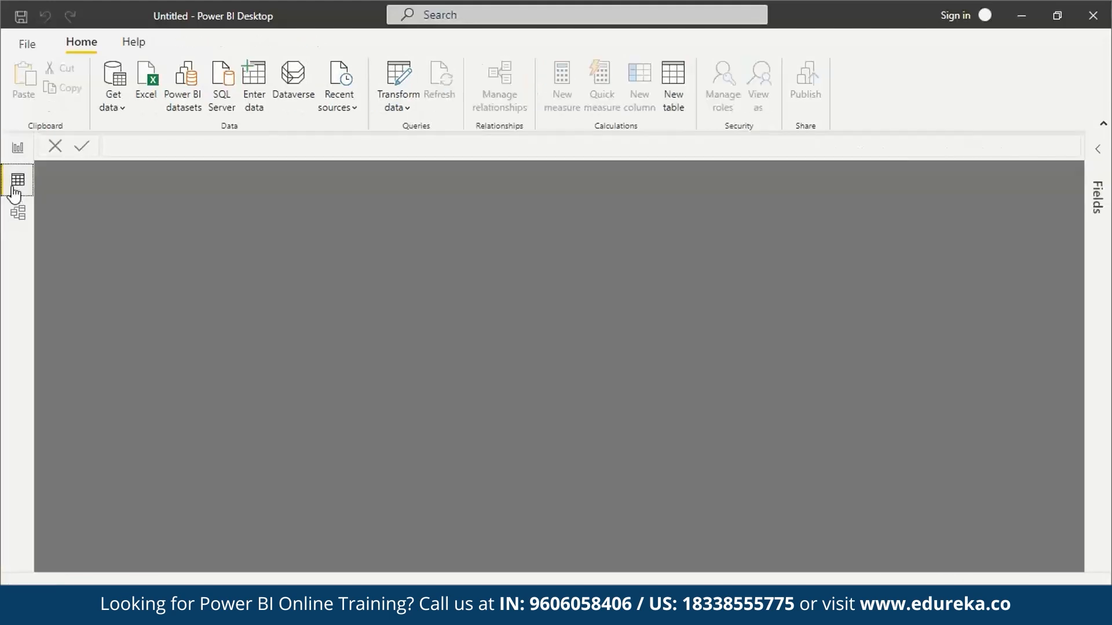
left_click(20, 217)
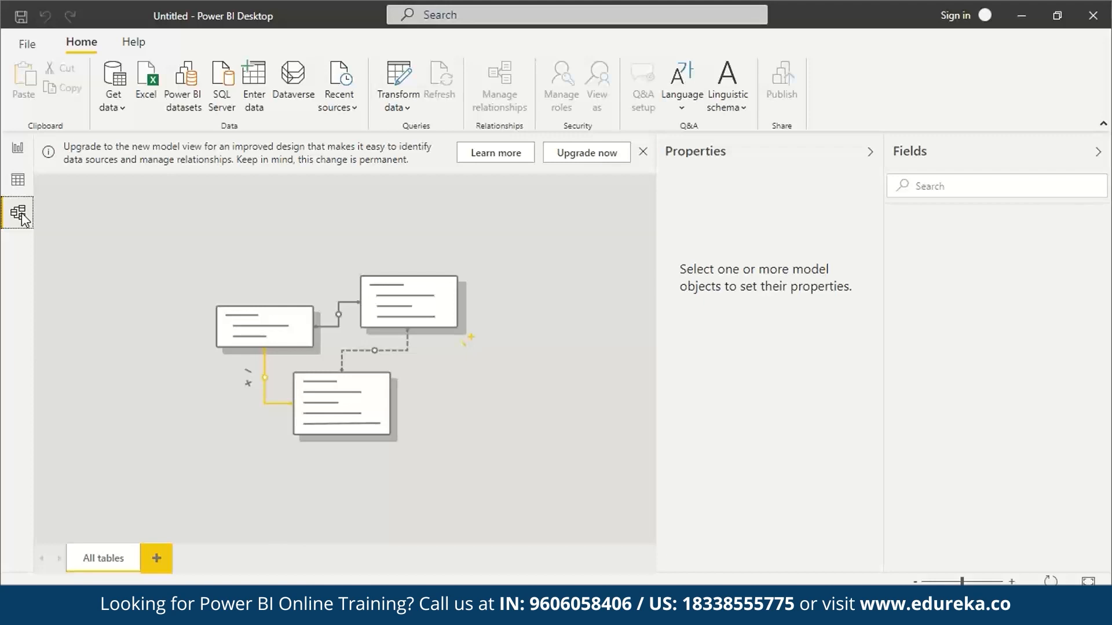
left_click(17, 151)
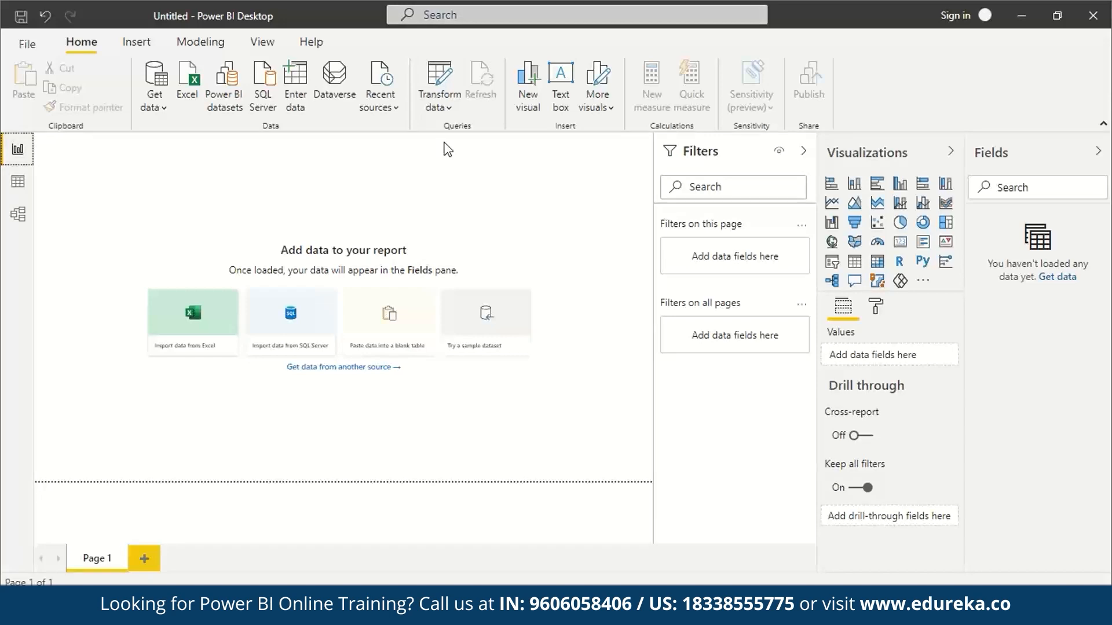
- Switch to Google Chrome, search the web for "kaggle" and open the Kaggle website
left_click(1023, 16)
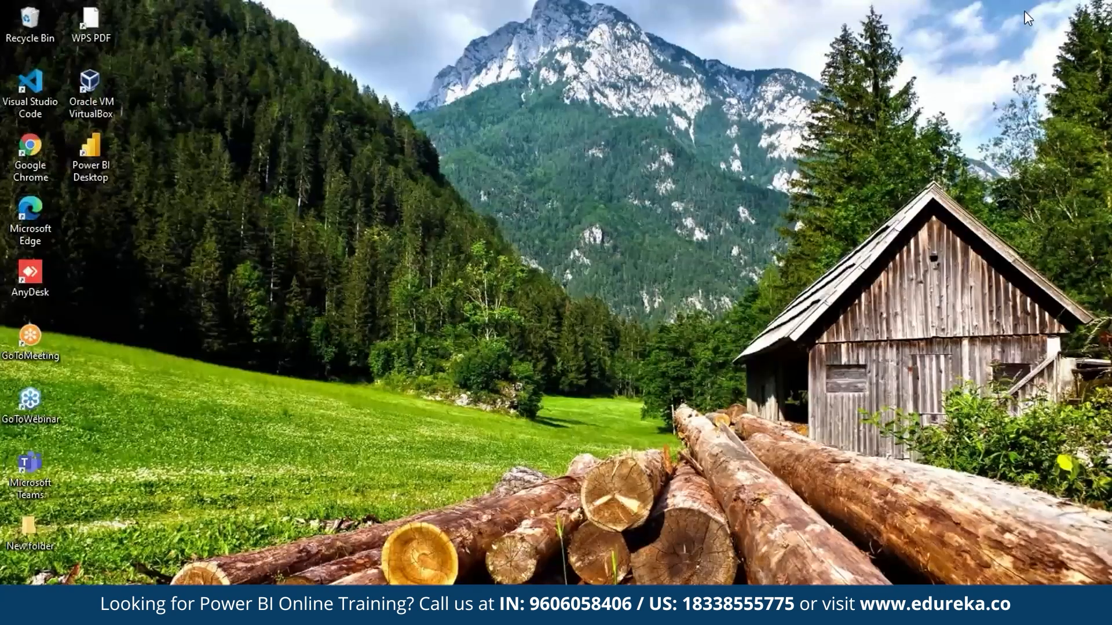
double_click(37, 150)
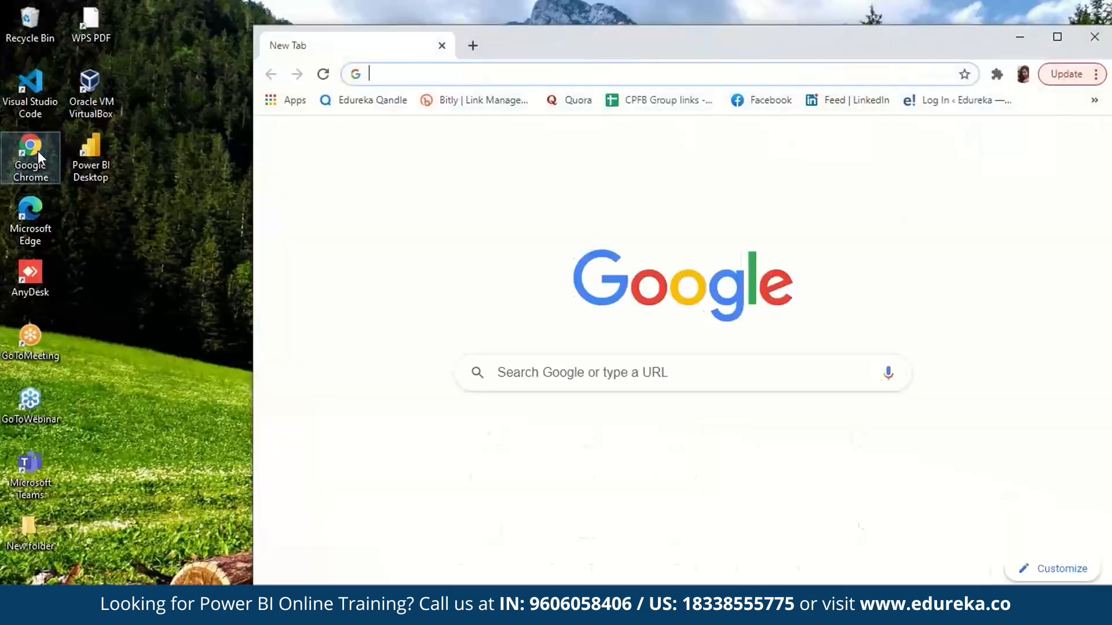
left_click(1057, 37)
left_click(668, 353)
type("kaggle")
key("Return")
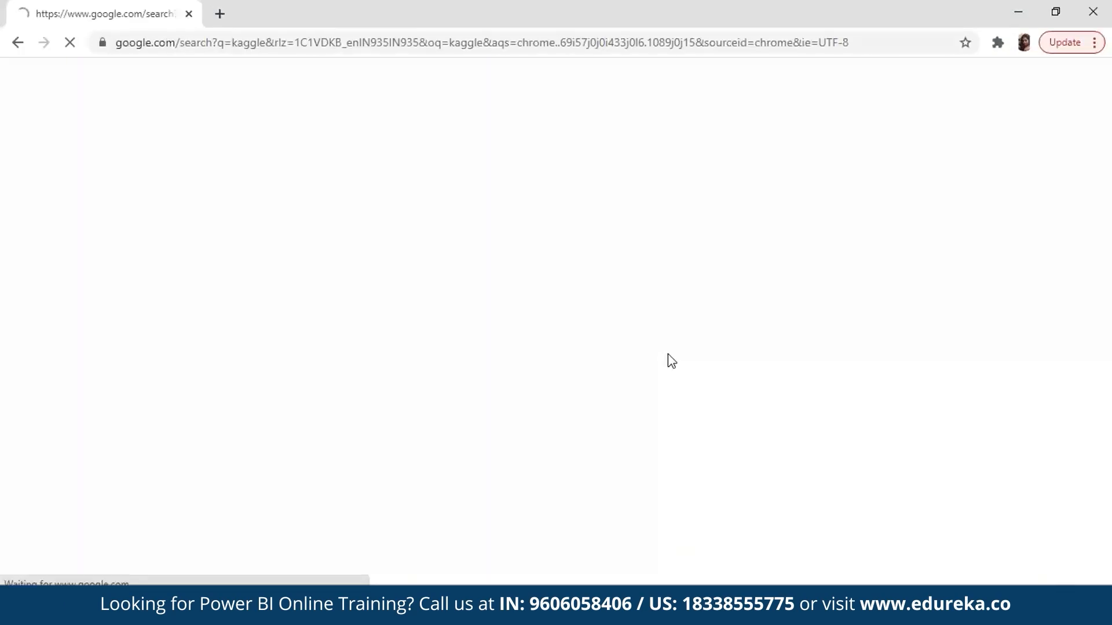
left_click(474, 248)
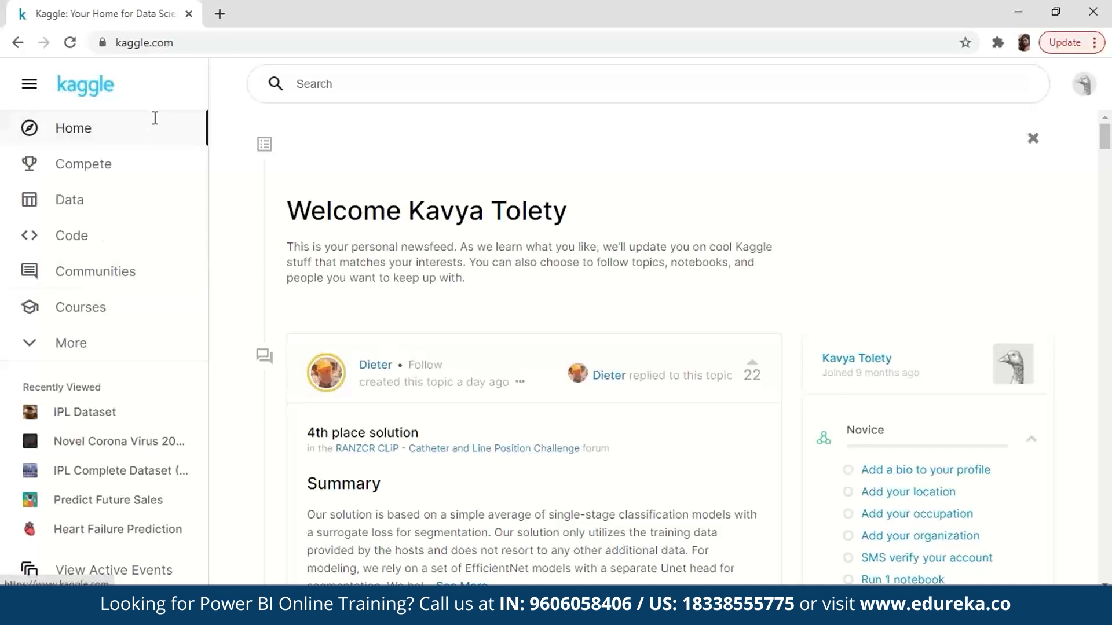
- Search Kaggle for "IPL Dataset" and open the IPL Complete Dataset (2008-2020) page
left_click(388, 92)
type("IPL Dataset")
key("Return")
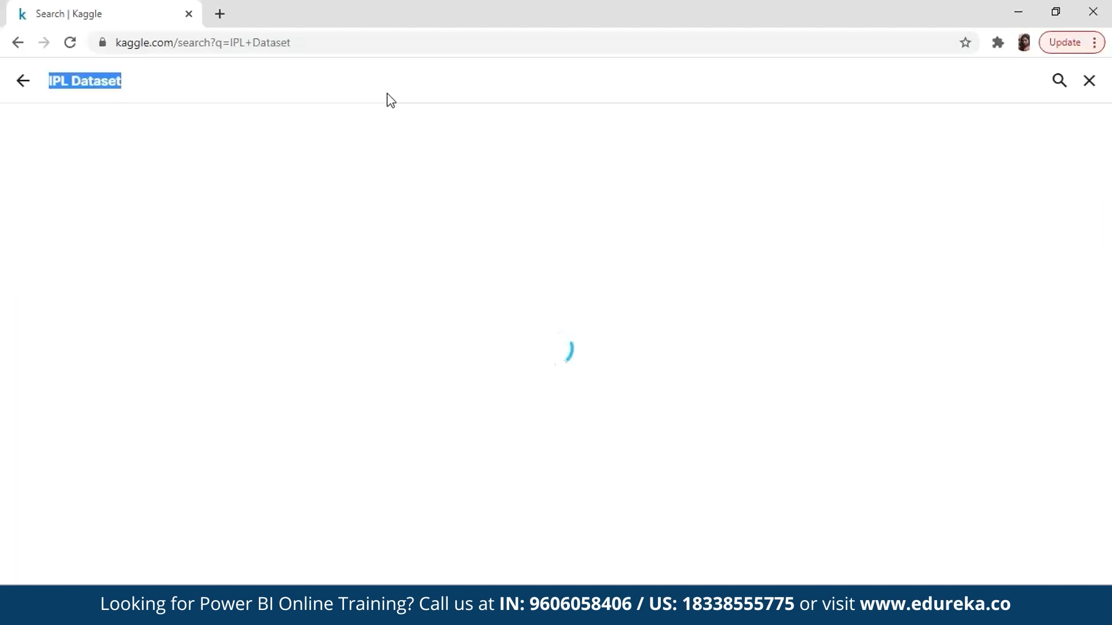
scroll(427, 186, "down", 3)
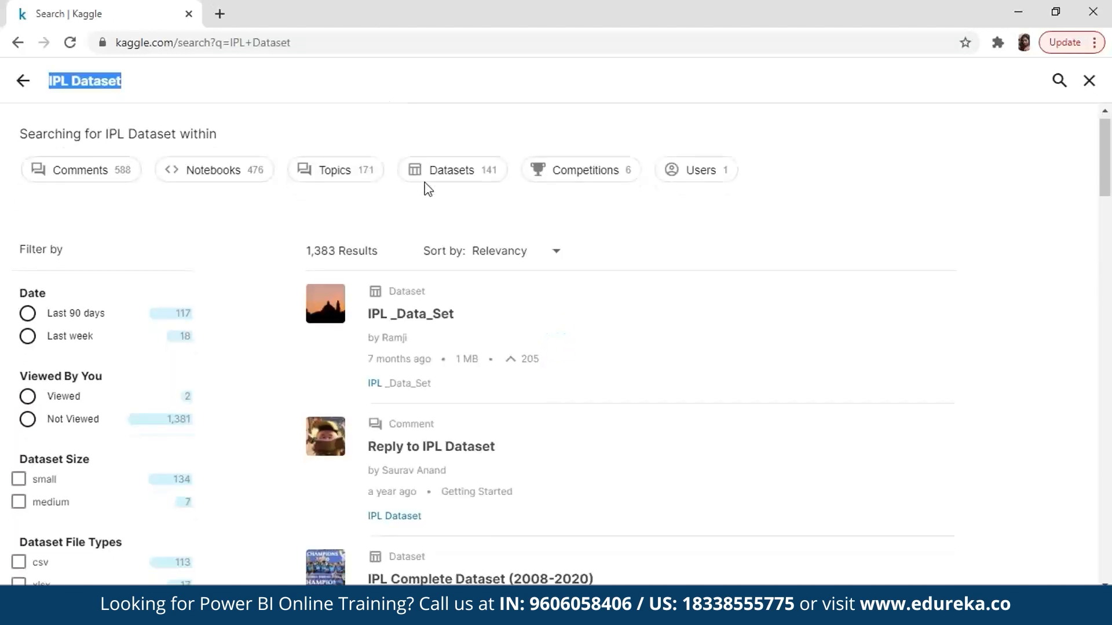
scroll(426, 186, "down", 3)
scroll(422, 189, "up", 2)
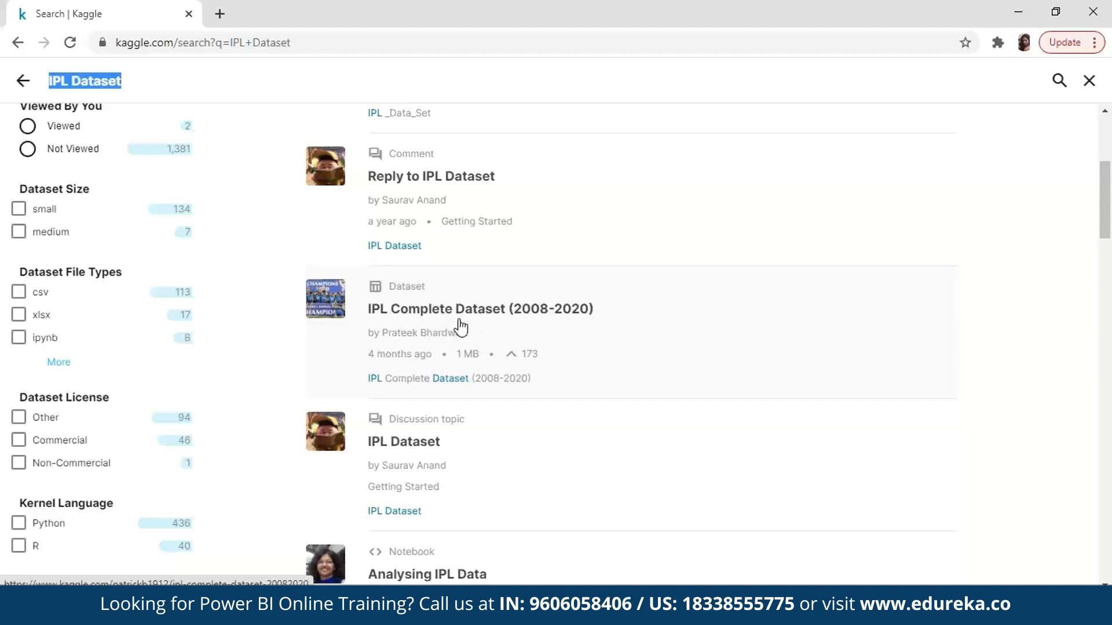
left_click(493, 325)
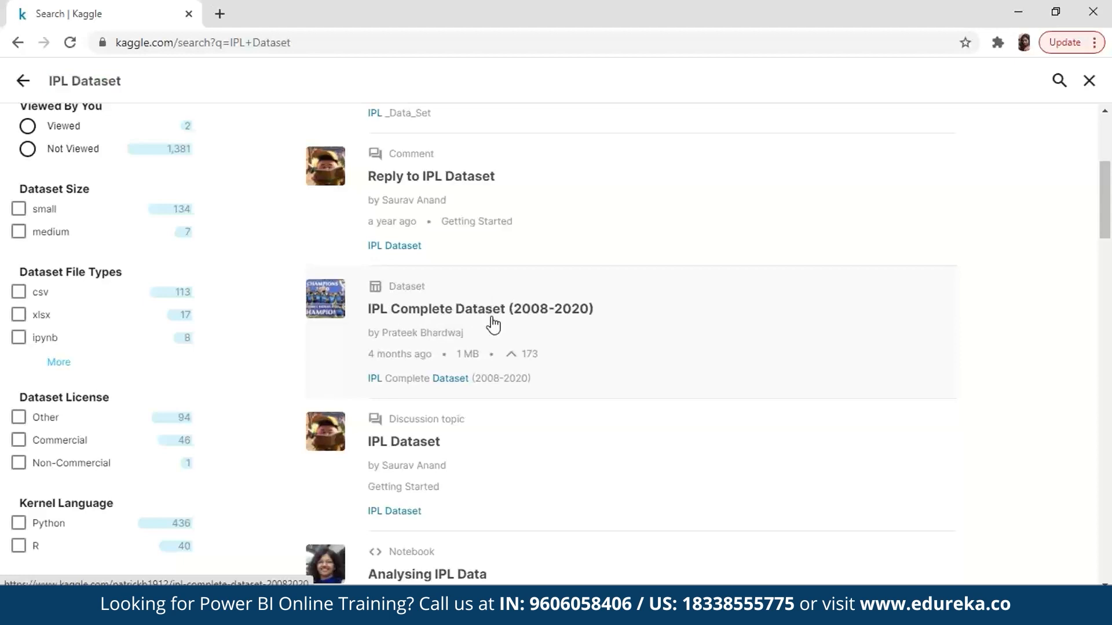
- Download the IPL Complete Dataset (2008-2020) archive and open its IPL Ball-by-Ball 2008-2020 file in Excel
scroll(551, 398, "down", 5)
scroll(549, 391, "down", 2)
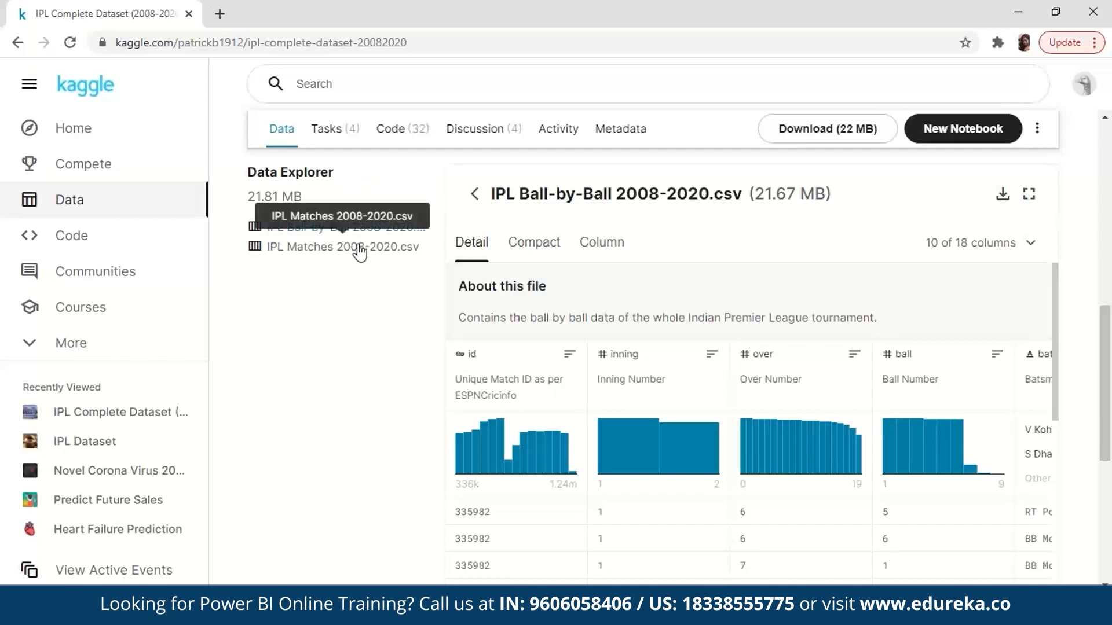
scroll(429, 355, "down", 5)
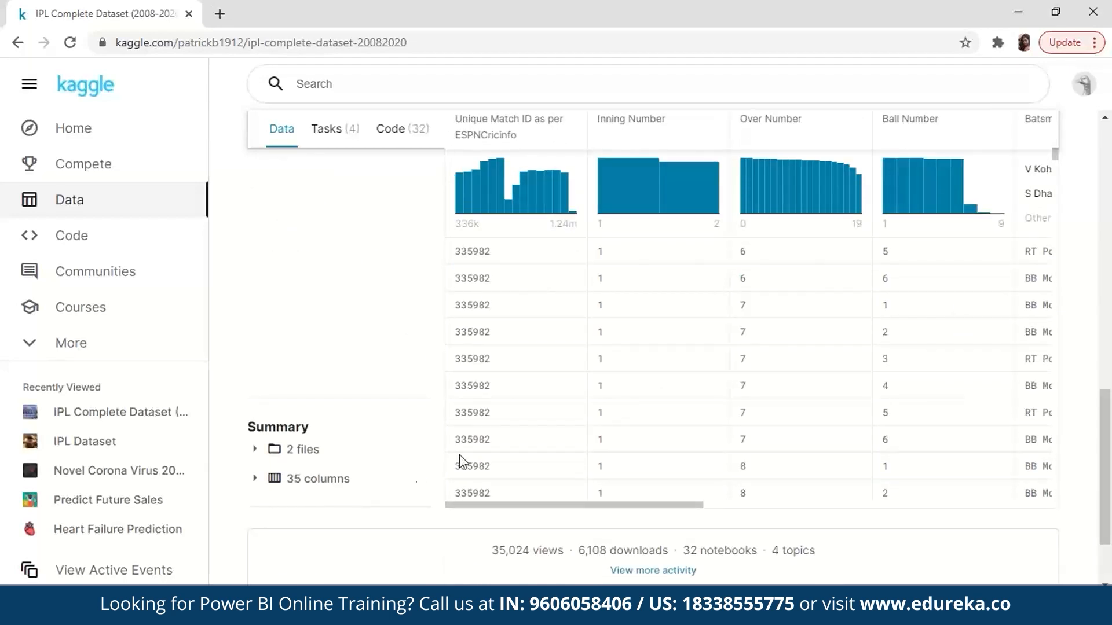
scroll(551, 449, "down", 8)
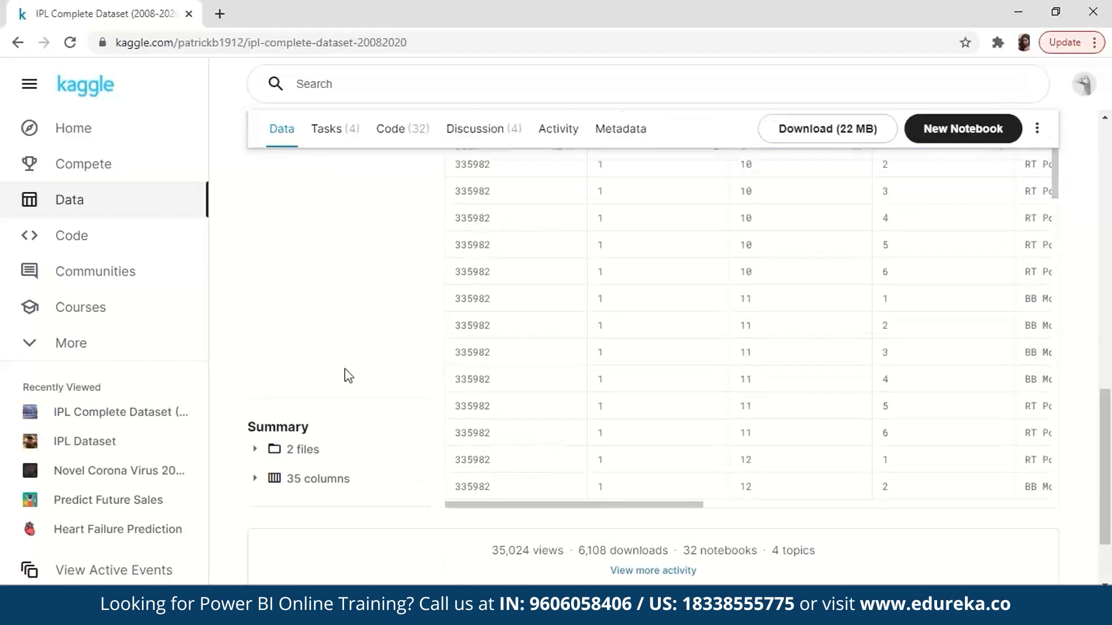
scroll(345, 368, "up", 10)
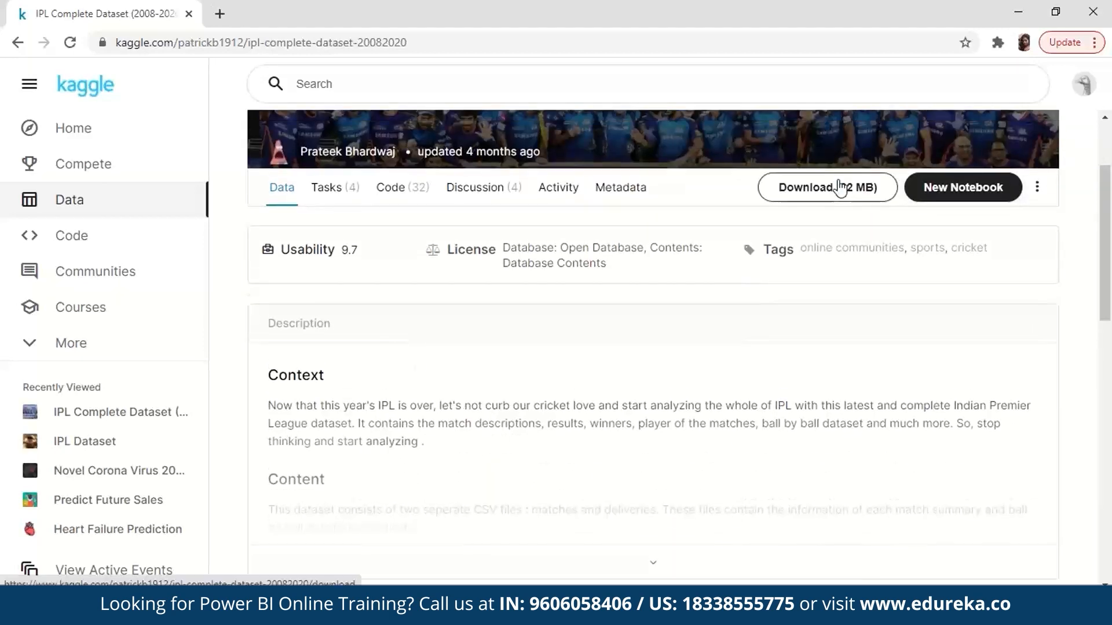
left_click(840, 188)
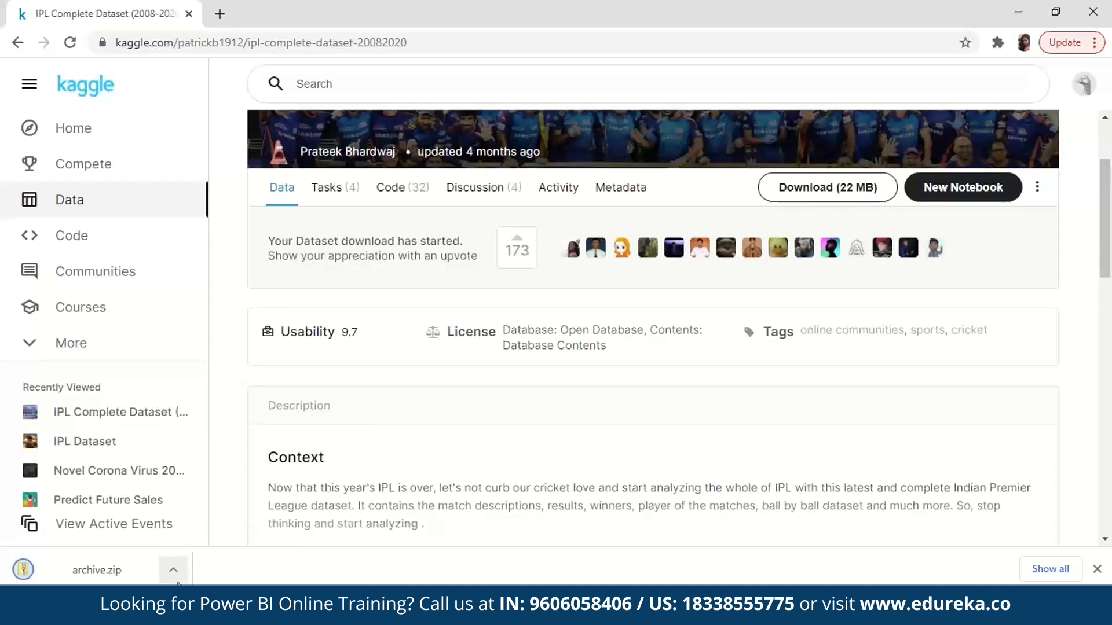
left_click(173, 571)
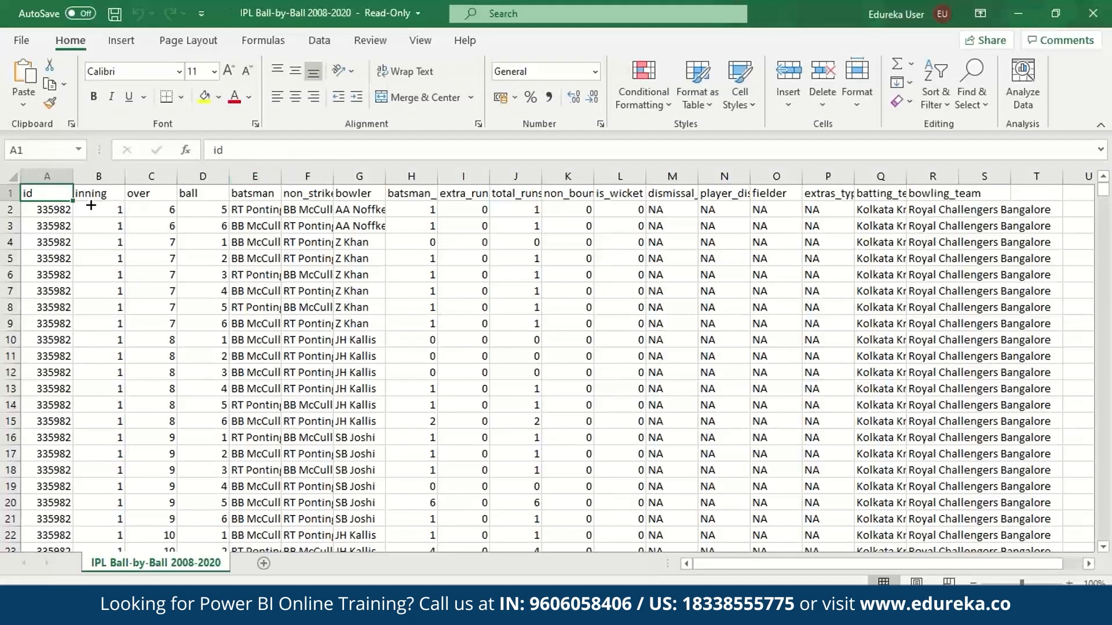
- Examine the inning, over, ball, batsman, non-striker, bowler, batsman runs and extra_runs columns of the ball-by-ball data
left_click(110, 192)
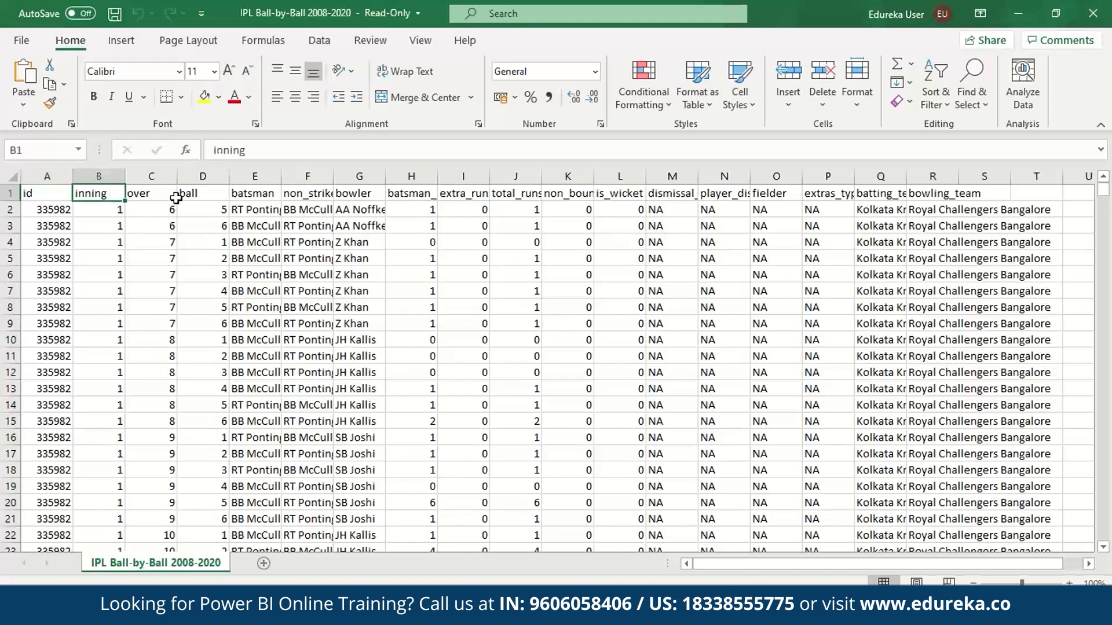
left_click(136, 194)
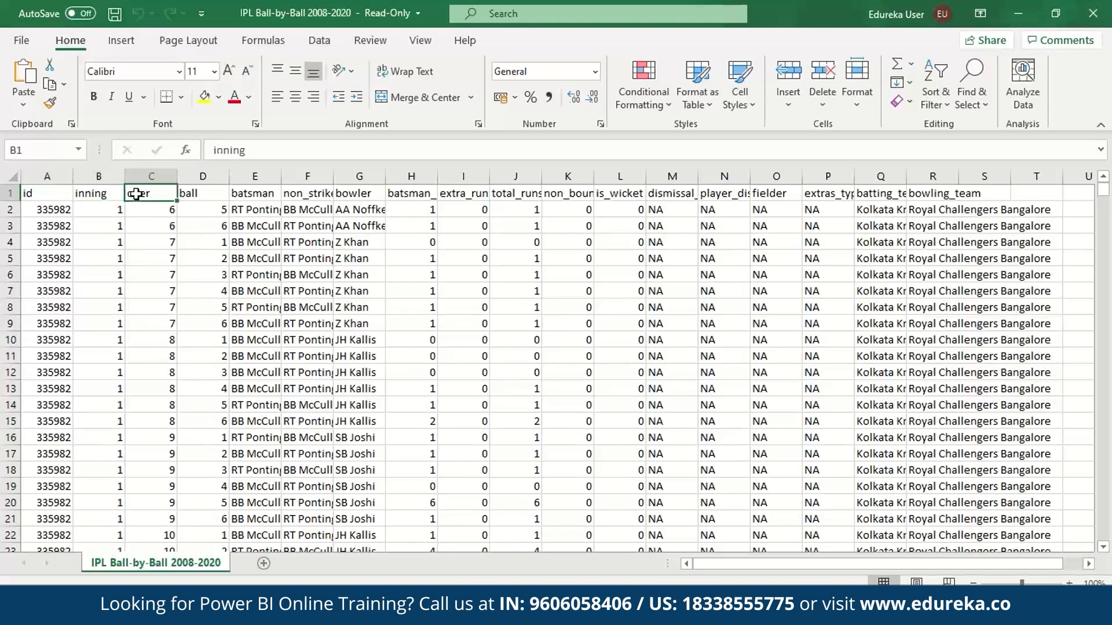
left_click(186, 194)
left_click(259, 205)
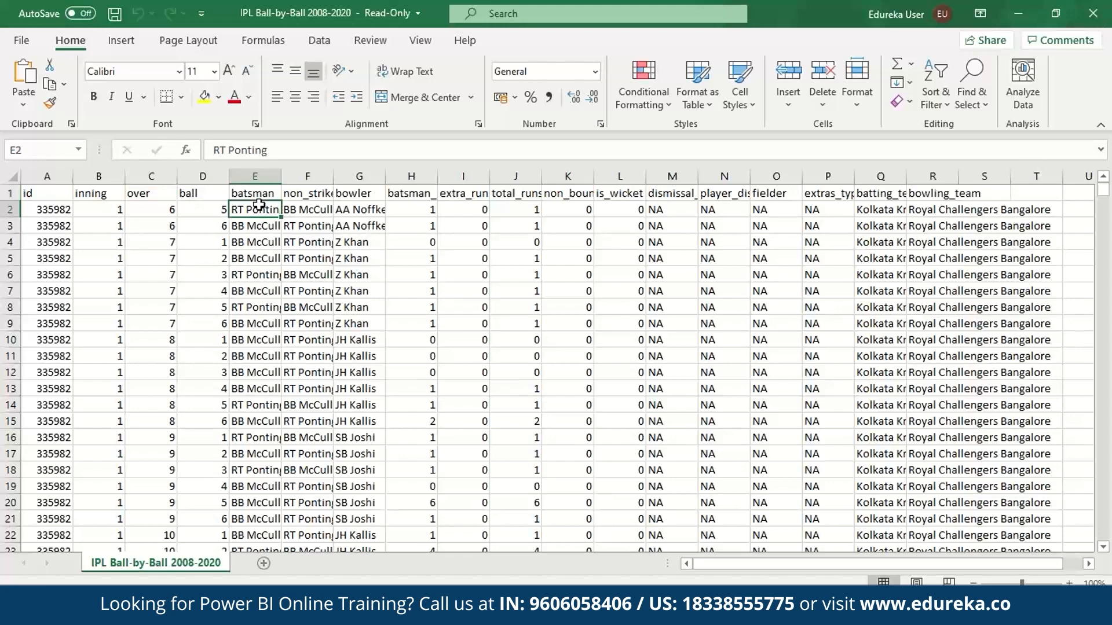
left_click(321, 191)
left_click(356, 197)
left_click(423, 196)
left_click(453, 195)
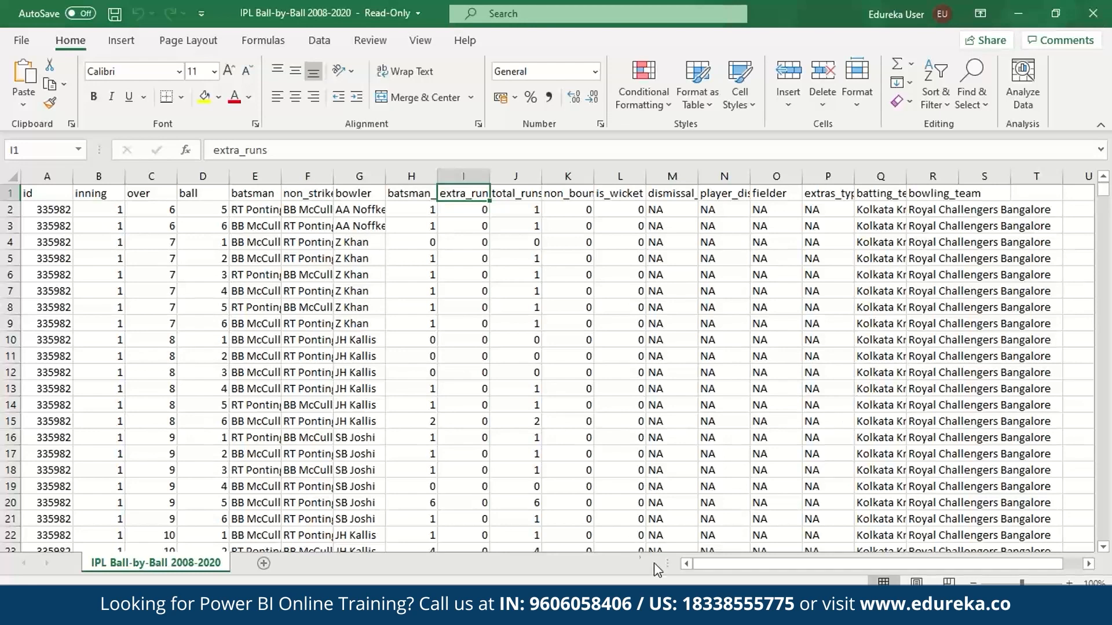
- Examine the batting team and bowling_team columns and the rows further down, and close the ball-by-ball workbook
scroll(904, 282, "down", 20)
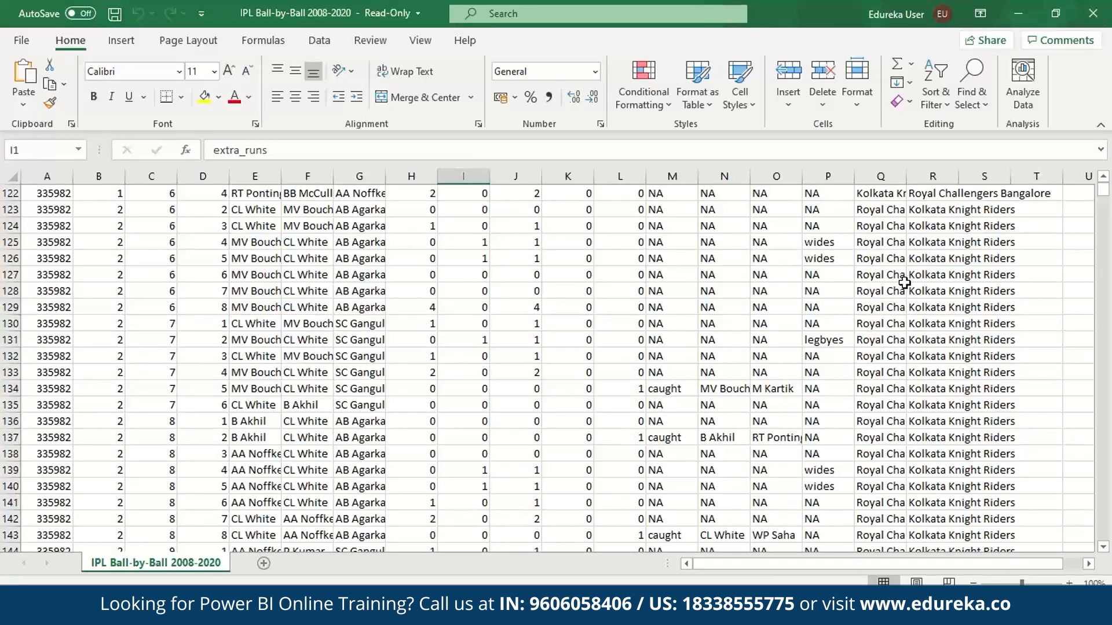
scroll(904, 283, "up", 20)
left_click(933, 195)
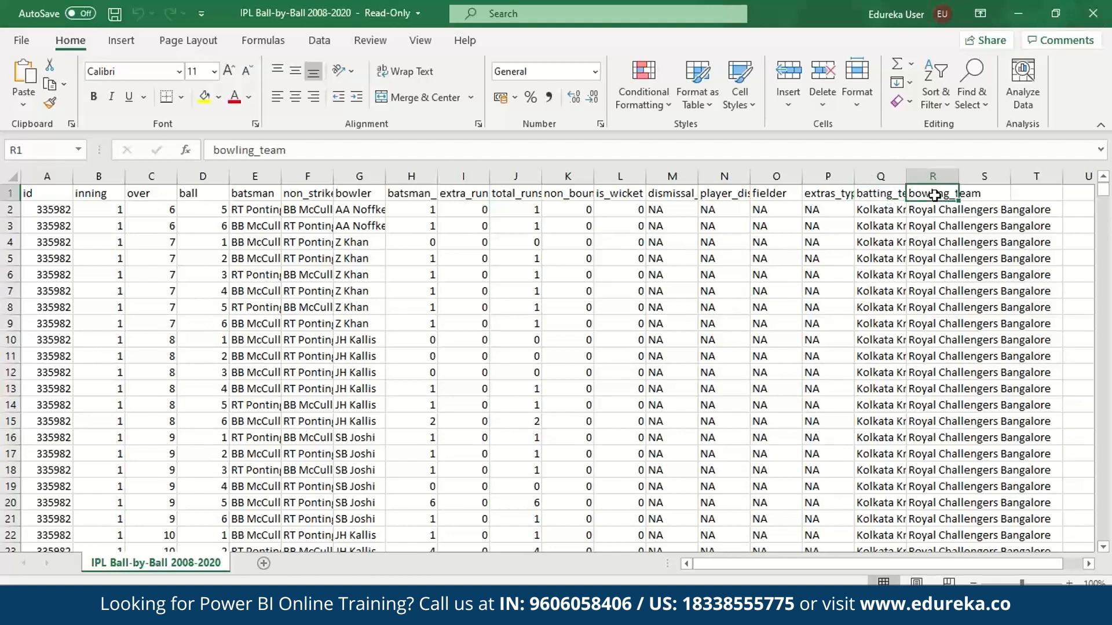
left_click(881, 194)
left_click(953, 194)
left_click(233, 370)
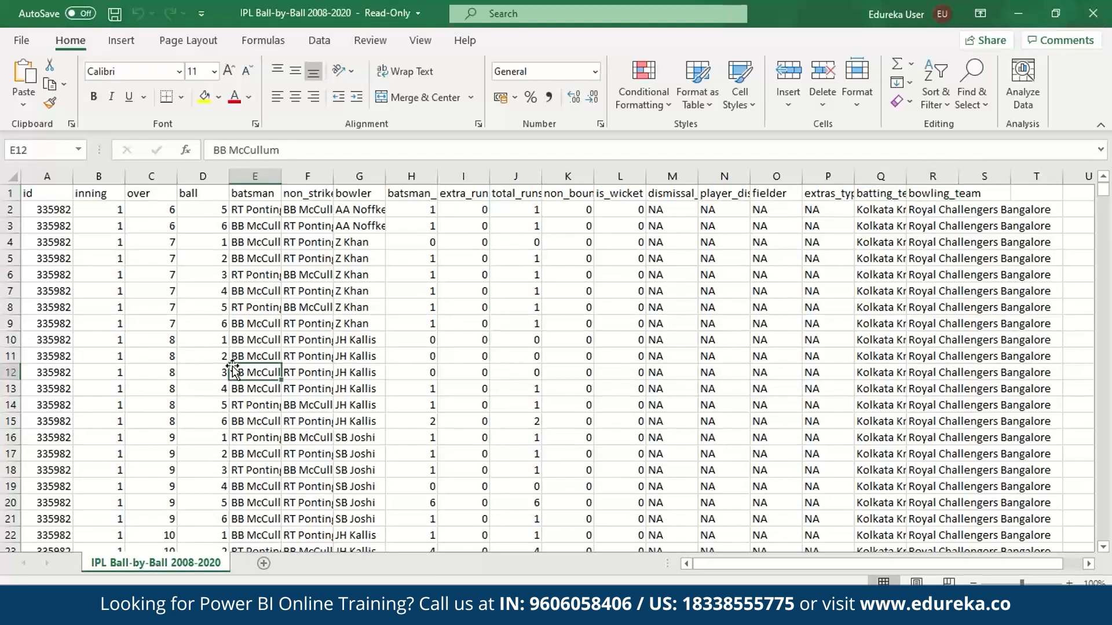
scroll(233, 371, "down", 20)
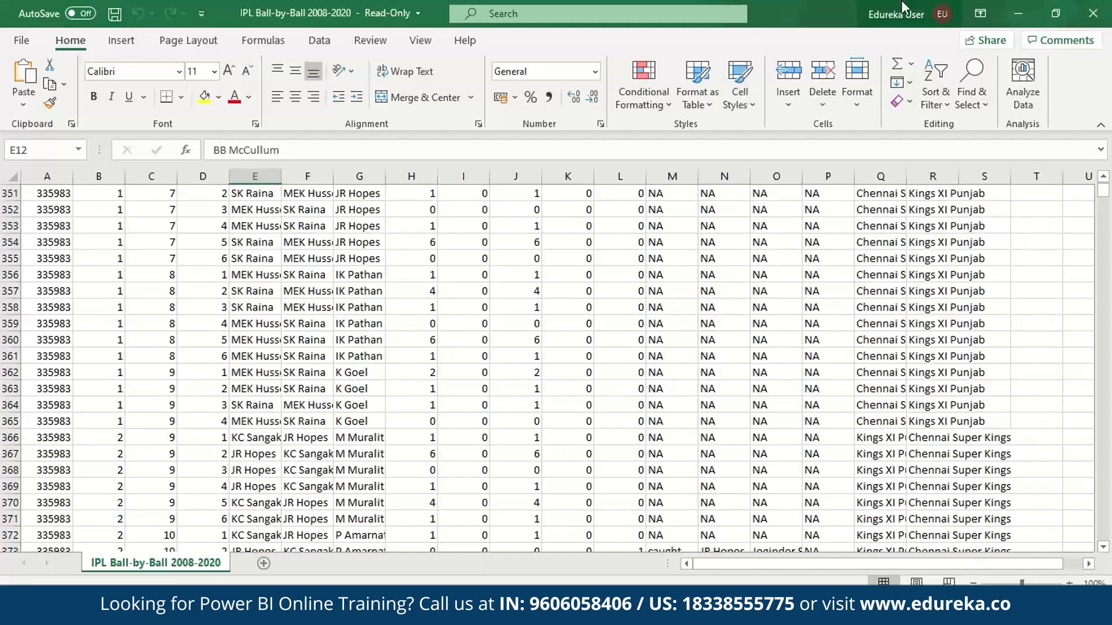
left_click(1091, 4)
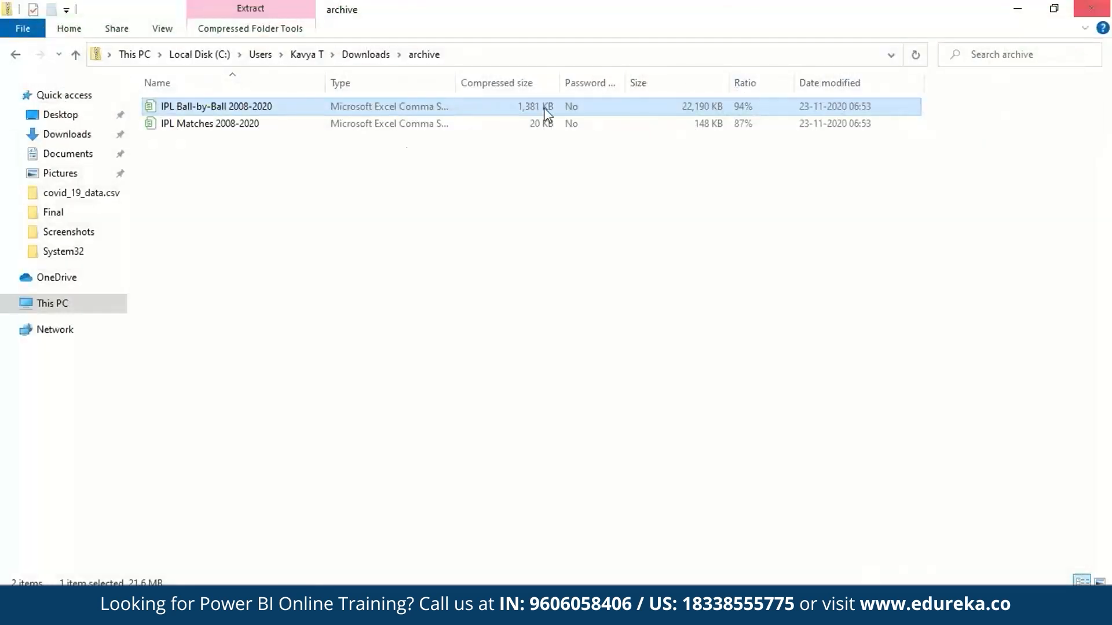
- Open the IPL Matches 2008-2020 file in Excel and examine its id, city, date, player_of_match and venue columns
double_click(320, 123)
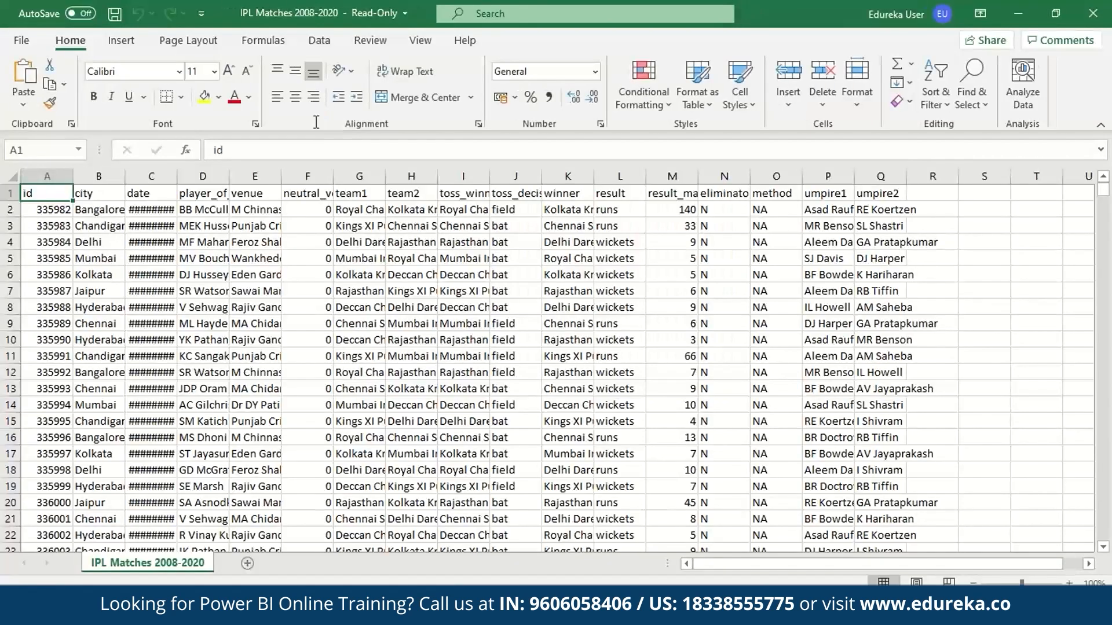
left_click(60, 231)
left_click(88, 197)
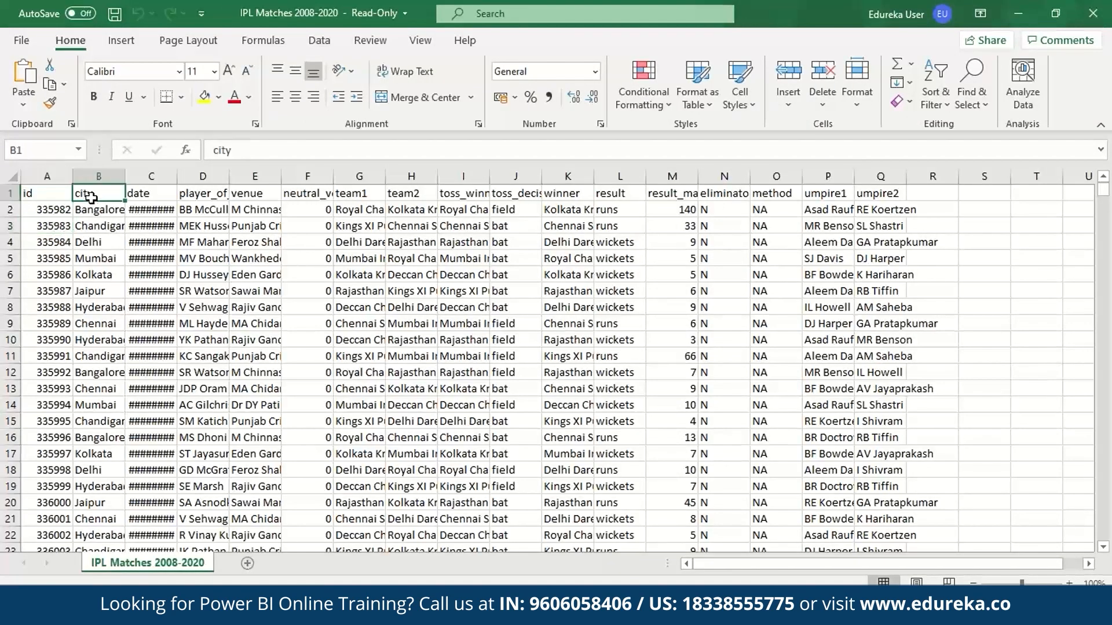
left_click(139, 191)
left_click(202, 193)
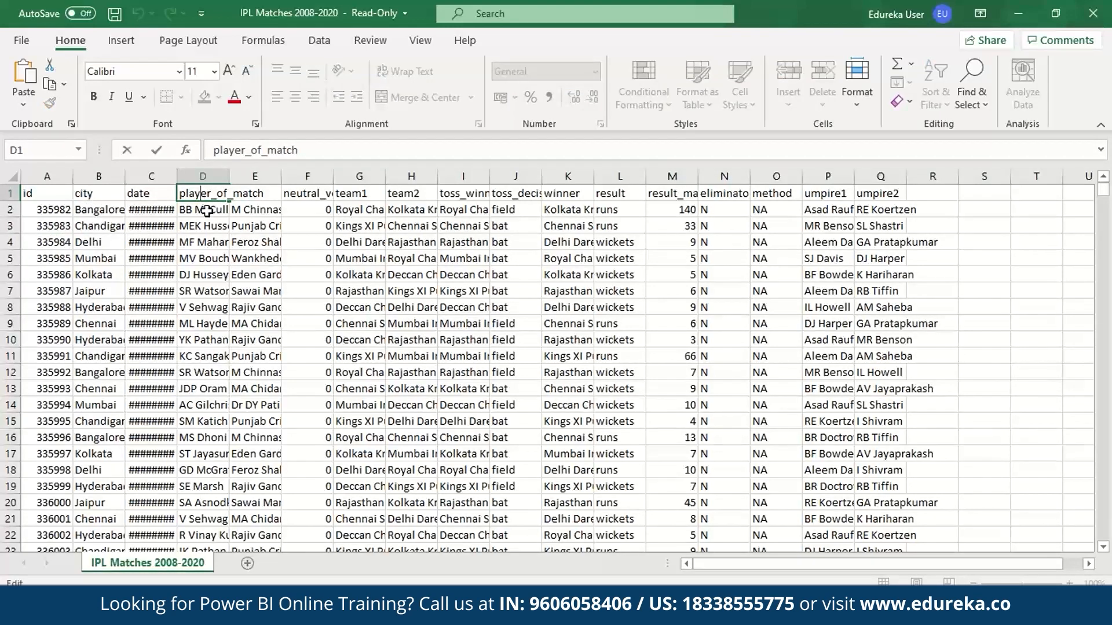
left_click(206, 209)
left_click(269, 197)
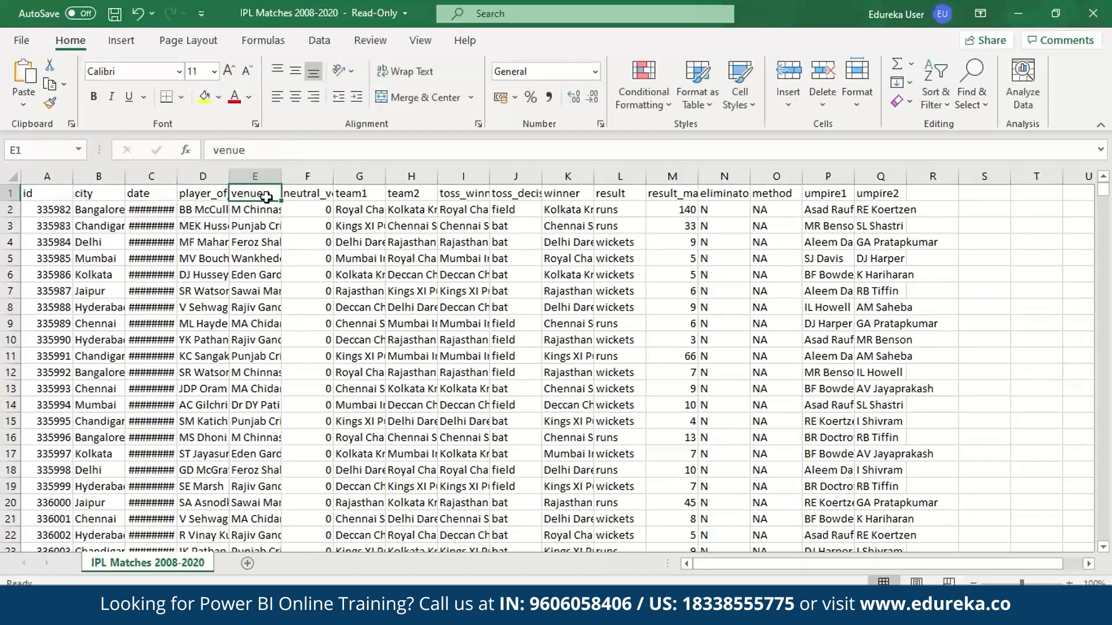
- Examine the team, toss decision, winner, result and umpire columns of the matches data, and close the workbook
left_click(382, 197)
double_click(387, 200)
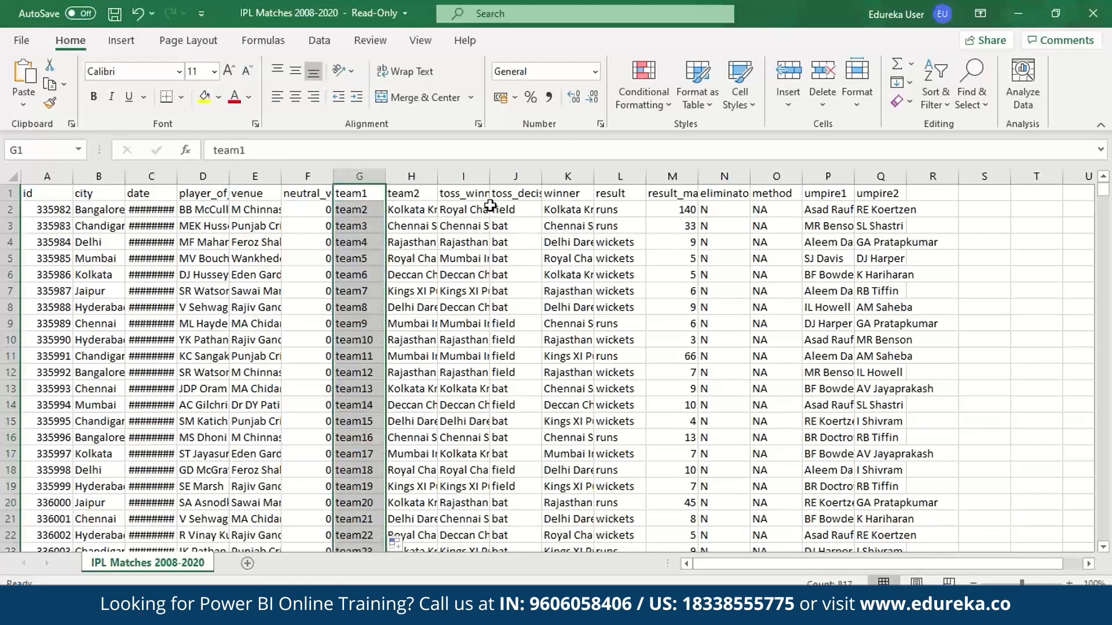
left_click(524, 209)
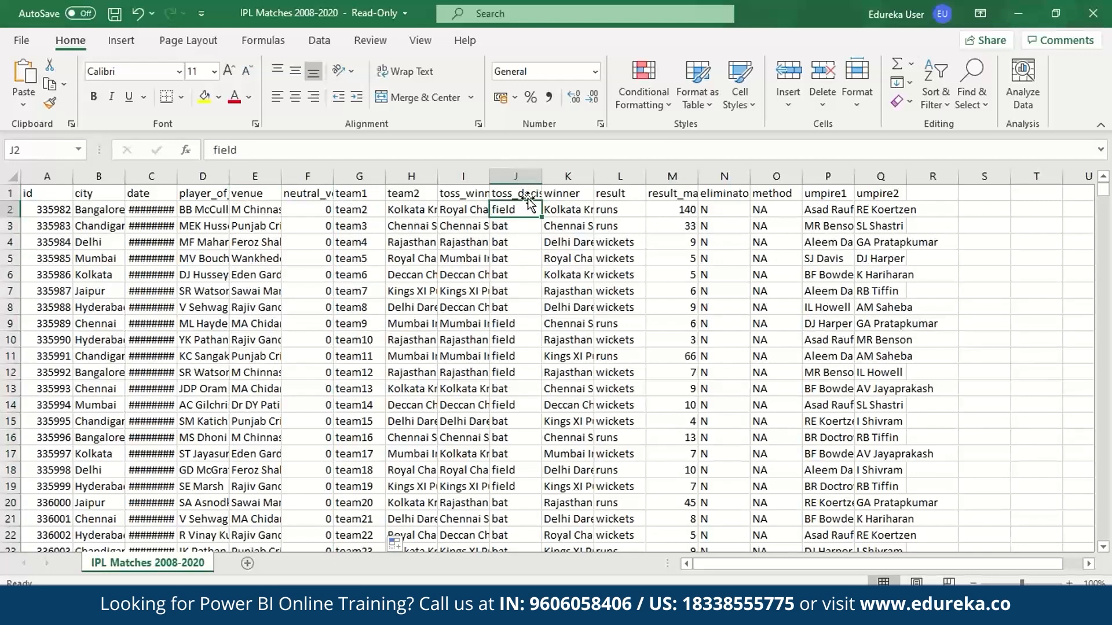
left_click(574, 194)
left_click(605, 192)
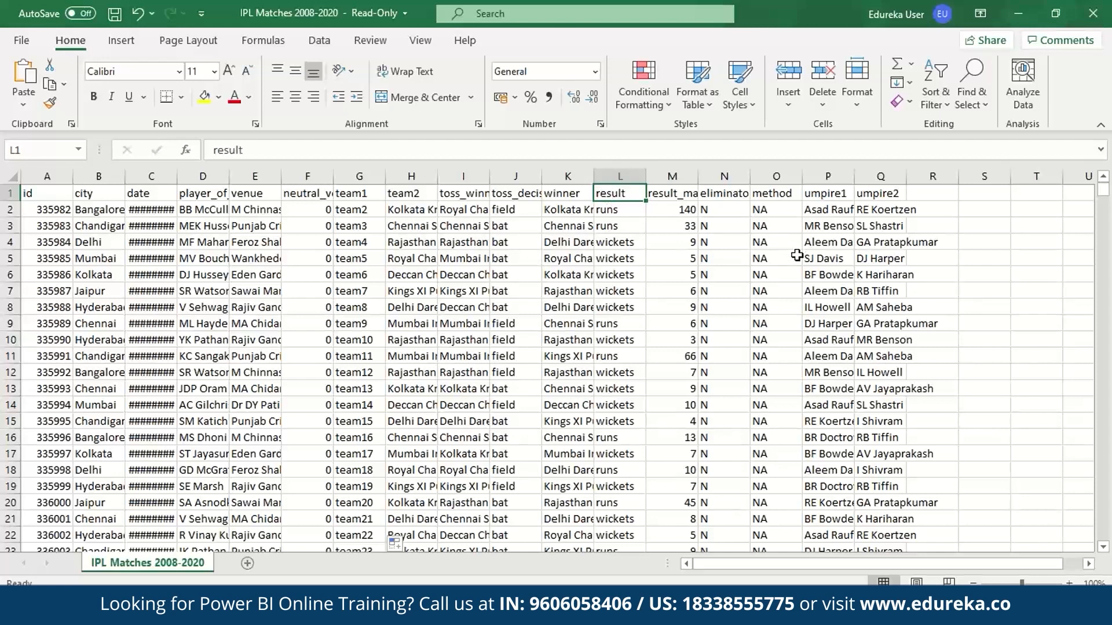
left_click(841, 226)
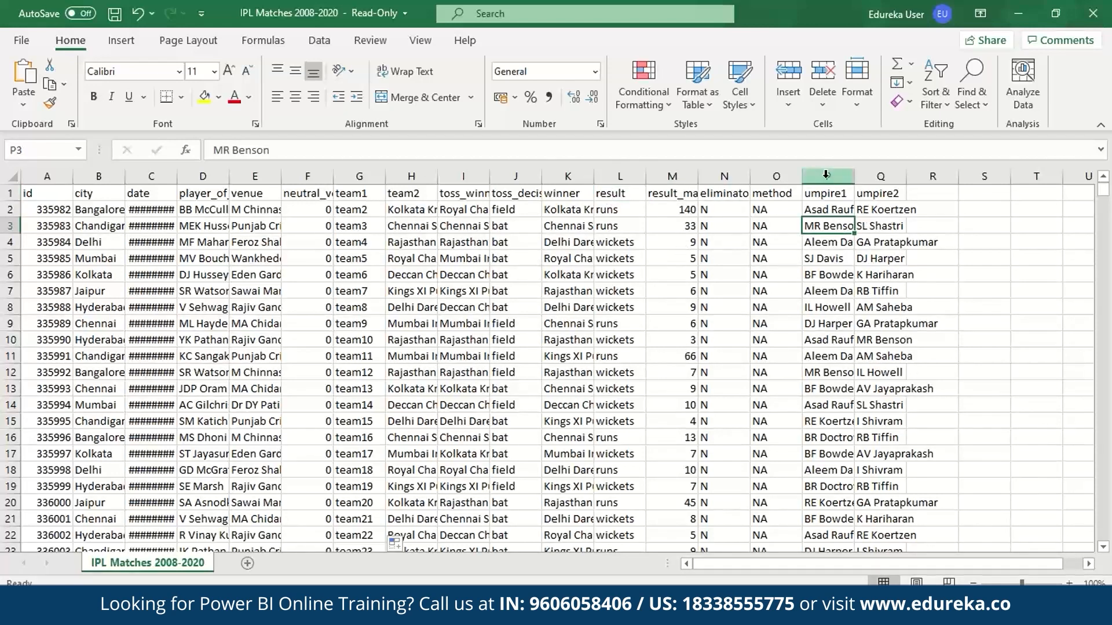
left_click(1092, 13)
left_click(554, 325)
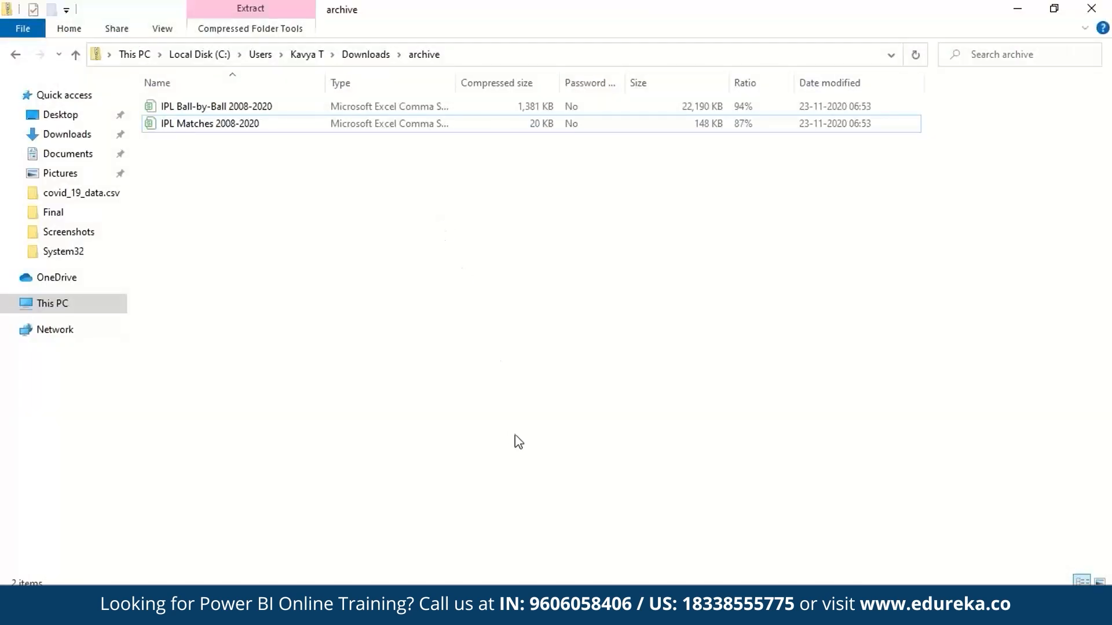
- Switch to Power BI Desktop and load IPL Ball-by-Ball 2008-2020 from the Downloads archive folder as a Text/CSV source
left_click(660, 610)
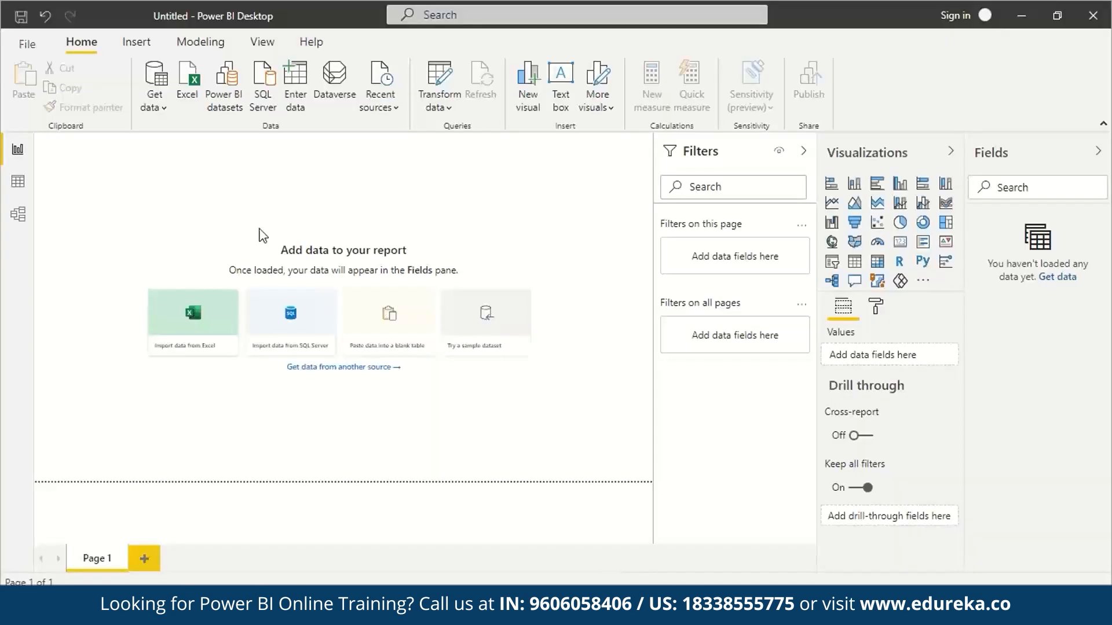
left_click(154, 99)
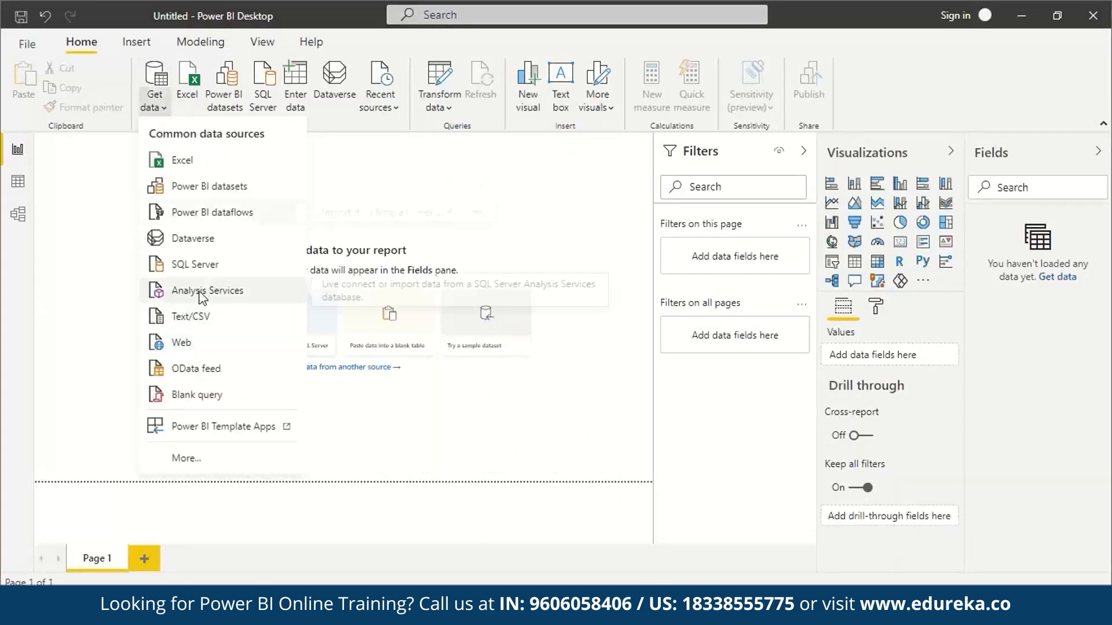
left_click(224, 326)
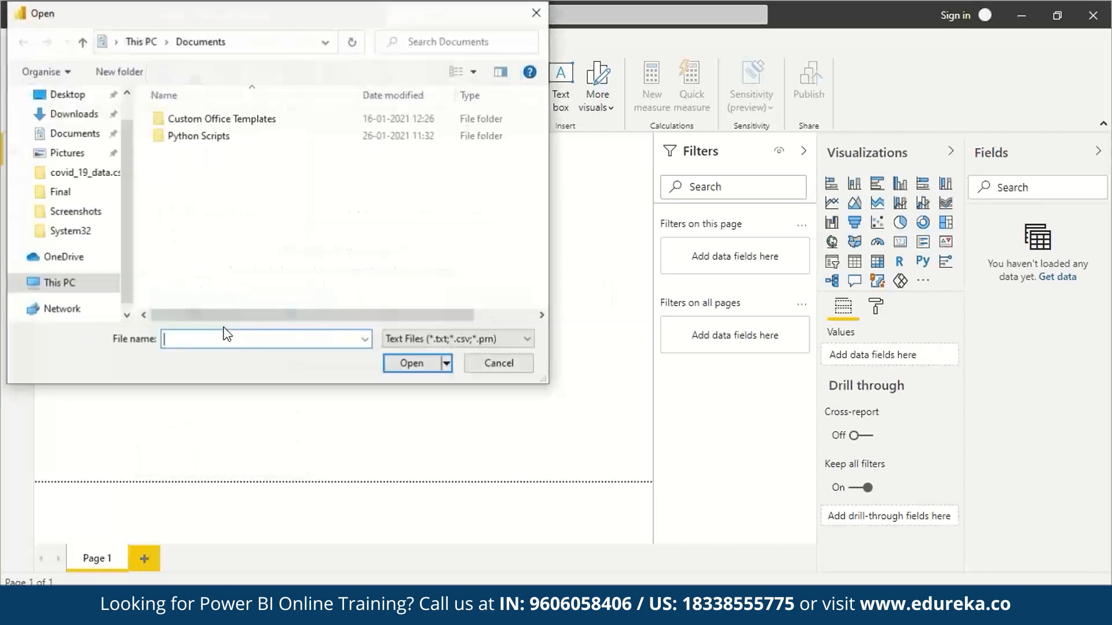
left_click(80, 115)
double_click(183, 142)
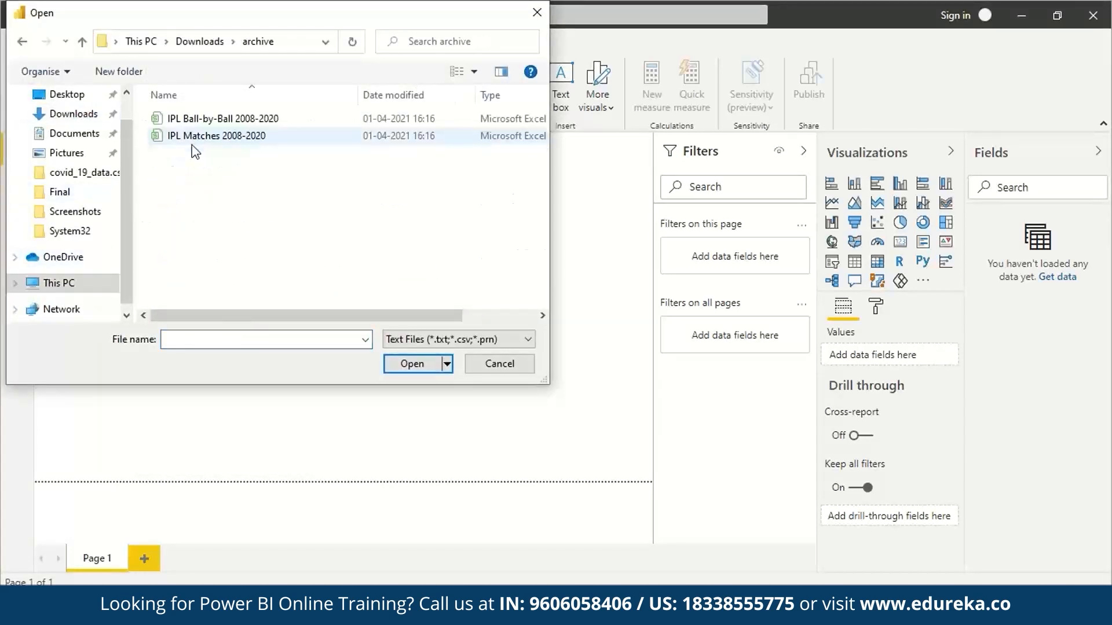
left_click(186, 119)
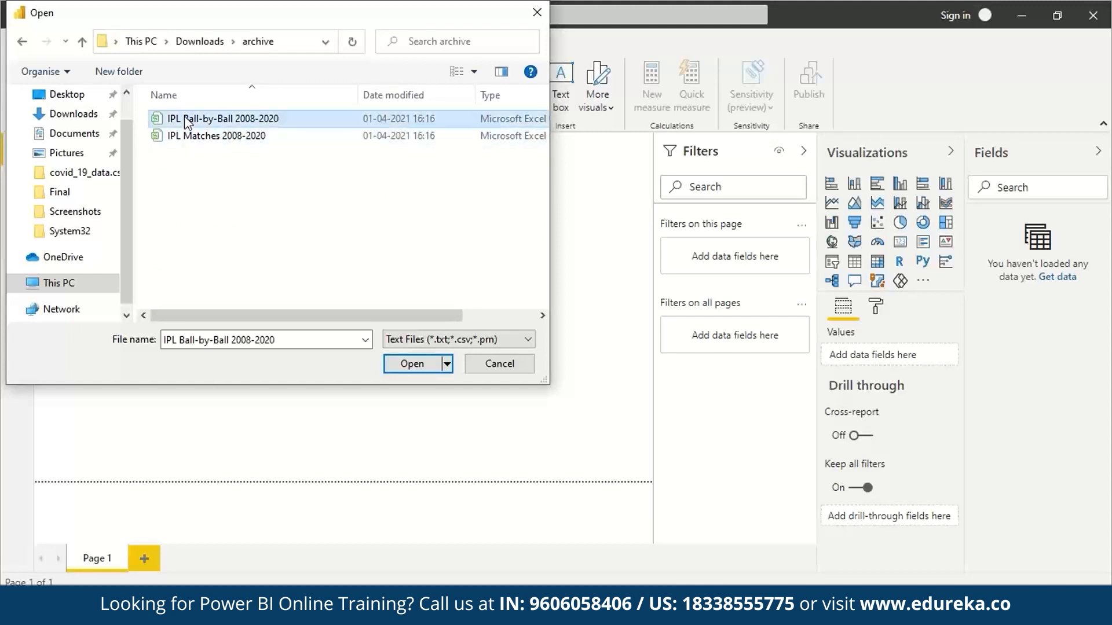
left_click(408, 366)
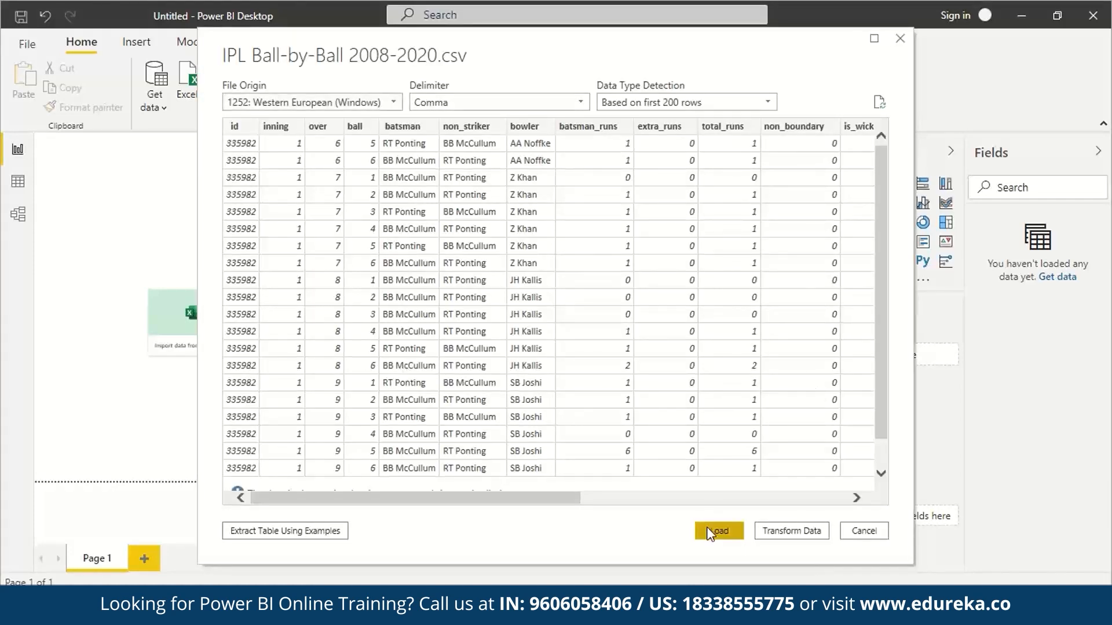
left_click(710, 534)
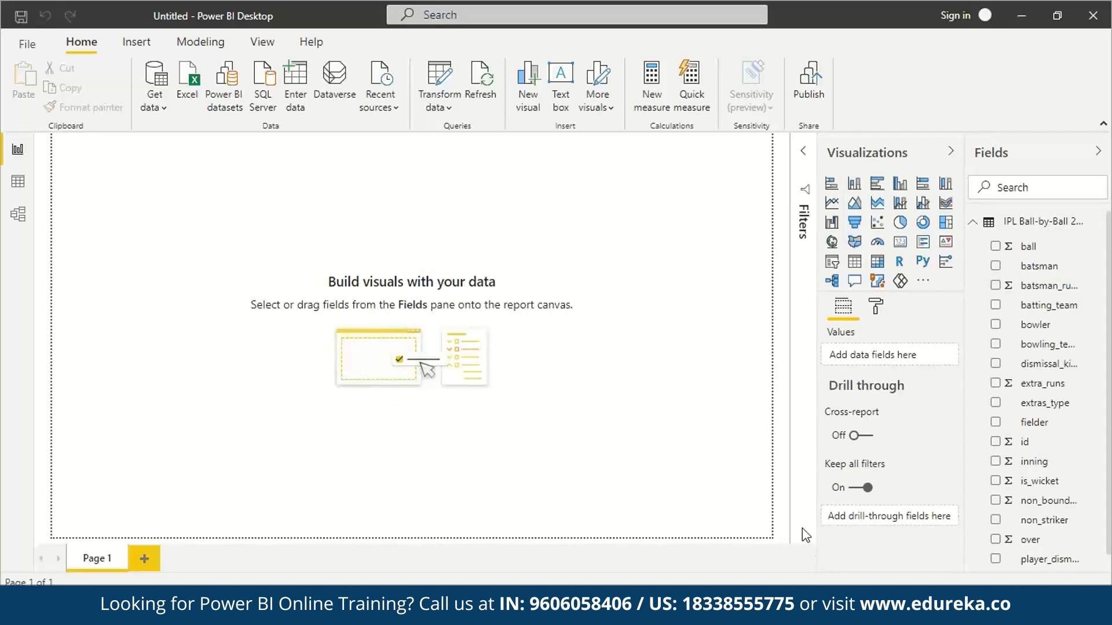
- Look through the full list of fields in the loaded IPL Ball-by-Ball 2008-2020 table
scroll(1047, 338, "down", 1)
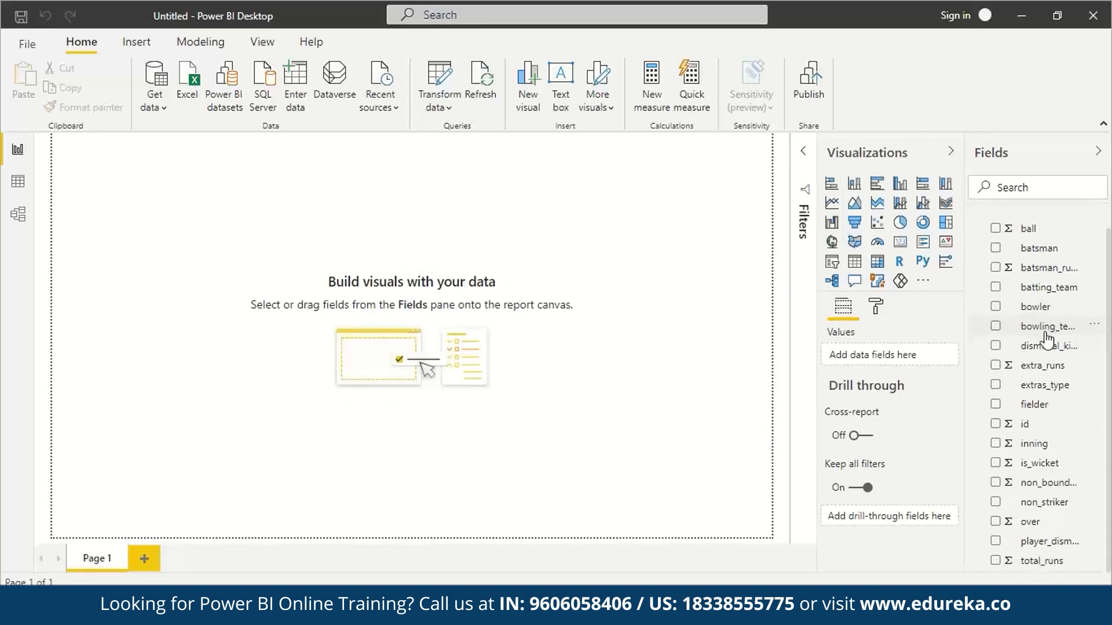
scroll(1043, 341, "up", 1)
scroll(1043, 342, "down", 1)
scroll(1042, 258, "up", 1)
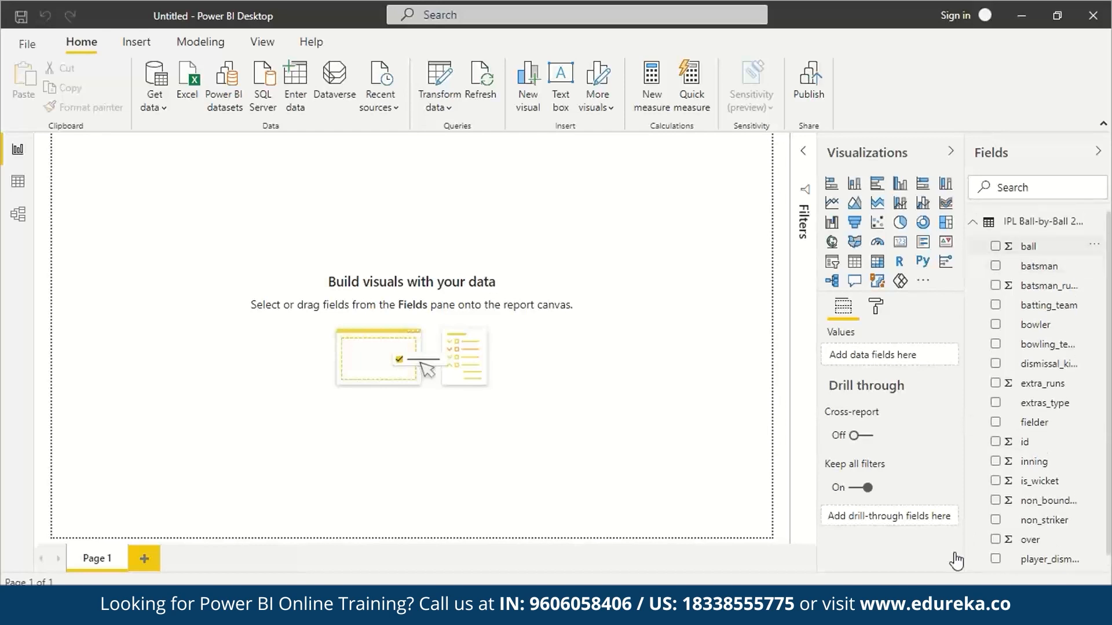
scroll(1043, 359, "down", 1)
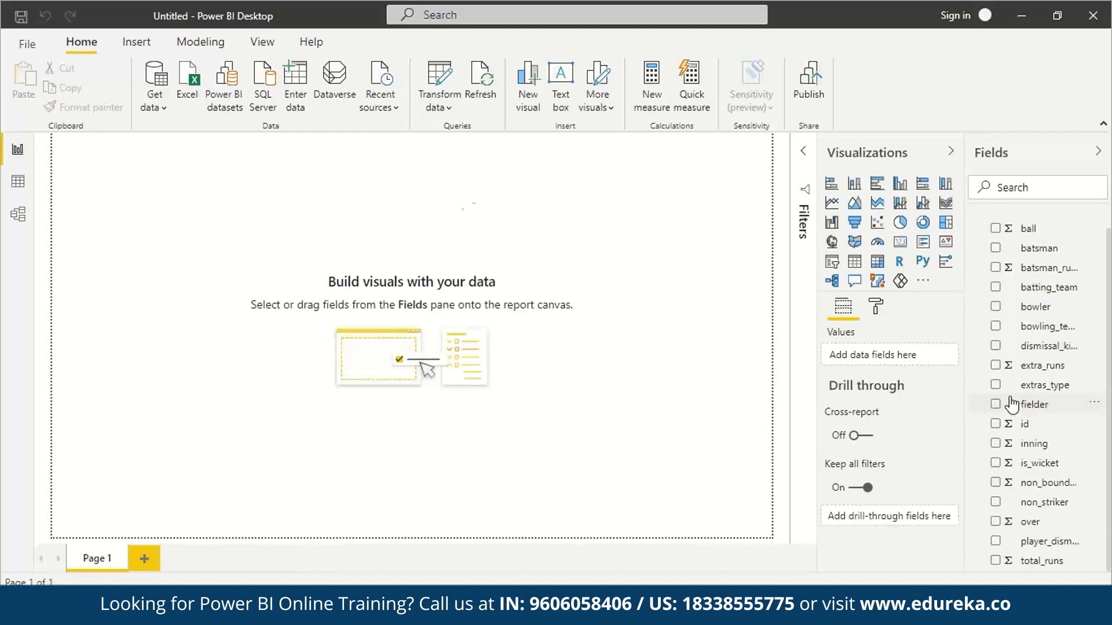
- Load the IPL Matches 2008-2020 file from the archive folder as a second Text/CSV source
left_click(161, 106)
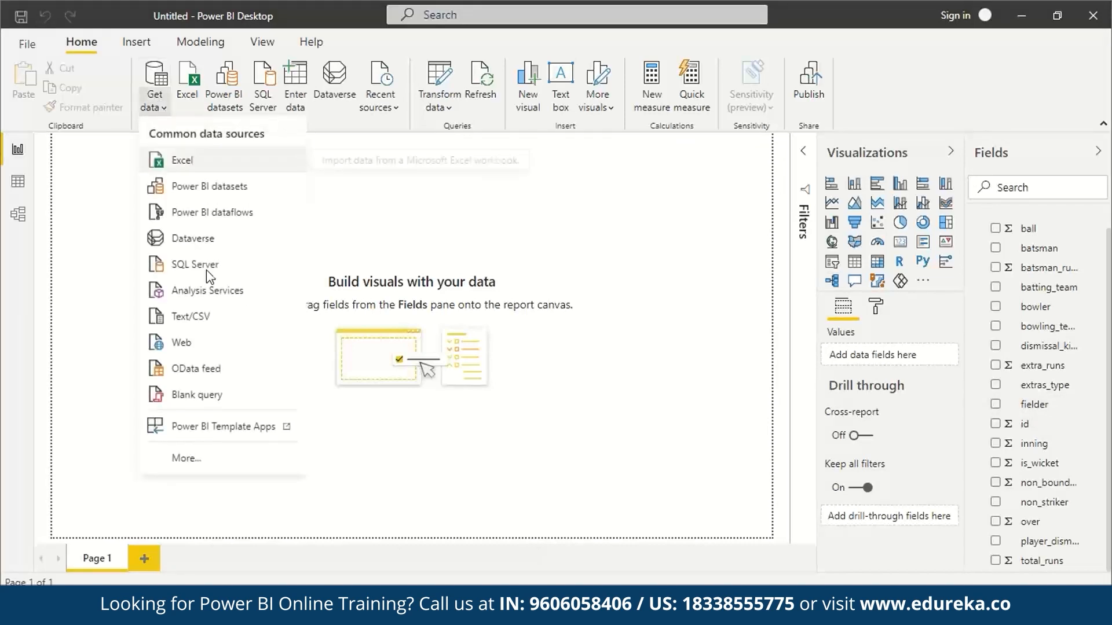
left_click(212, 316)
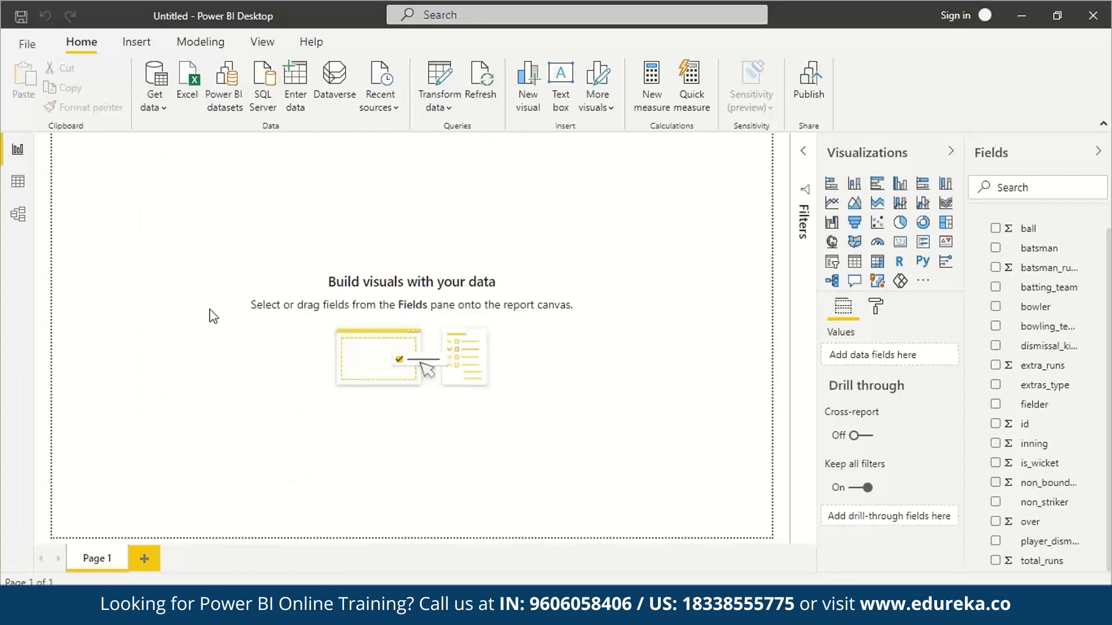
left_click(261, 137)
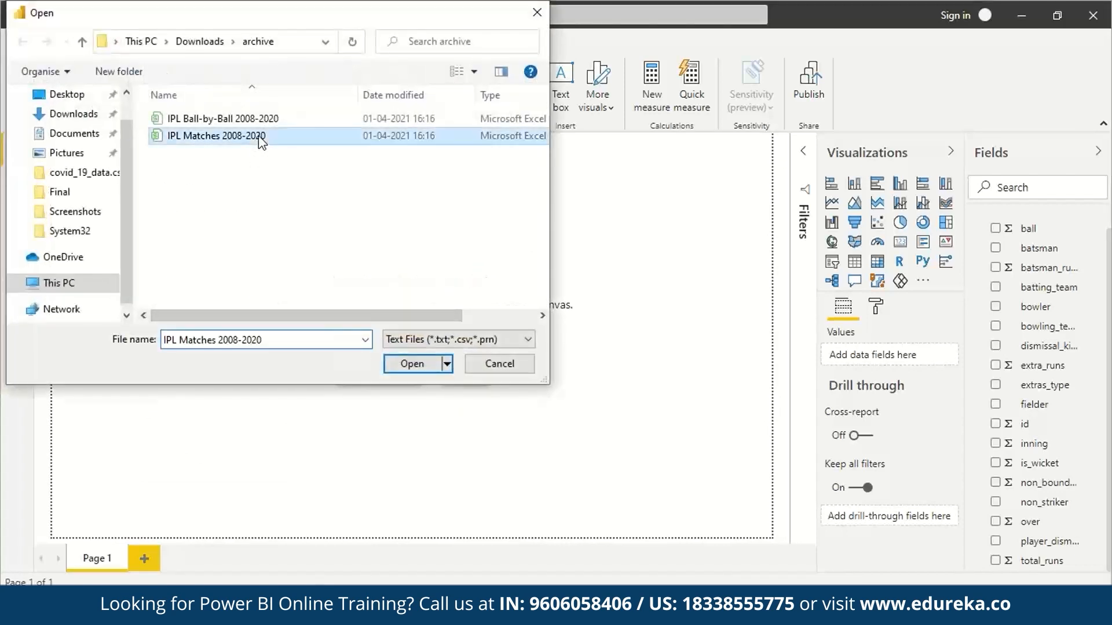
left_click(428, 371)
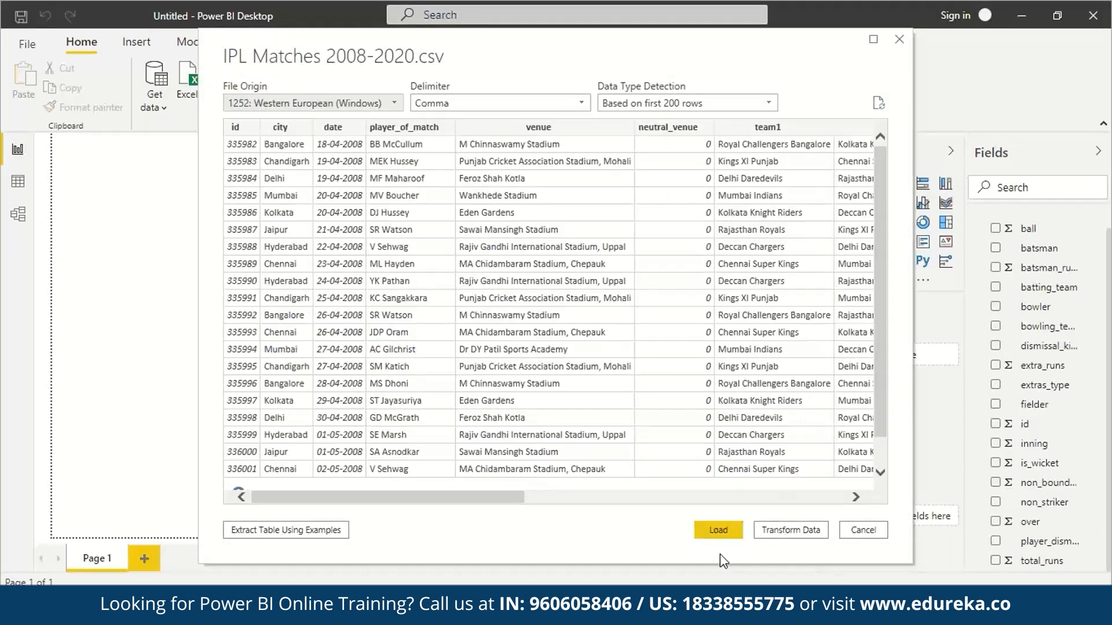
left_click(718, 534)
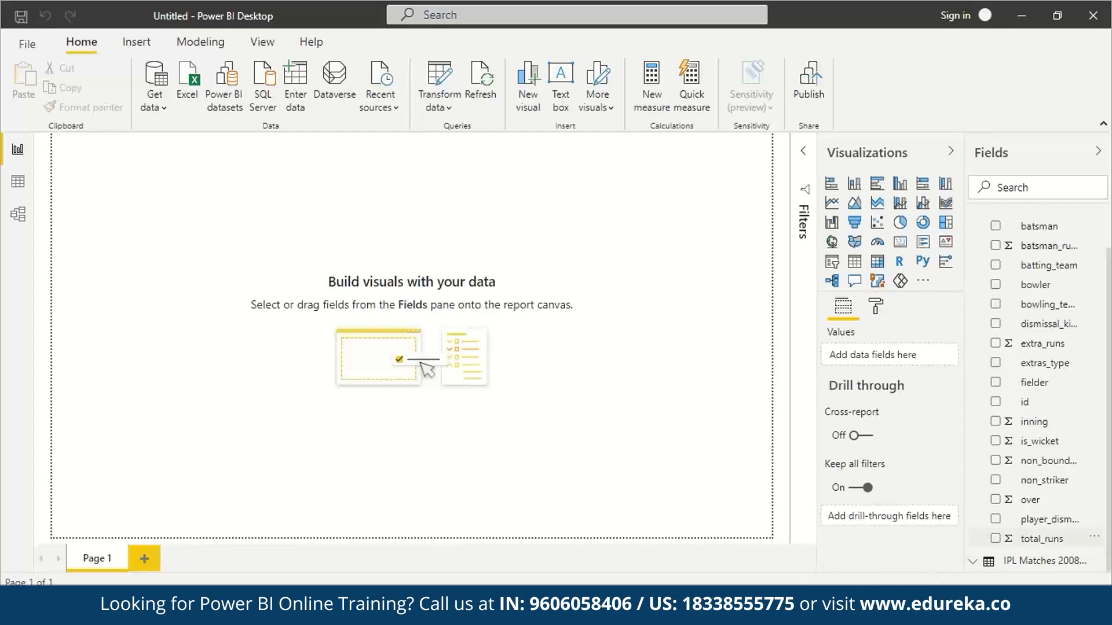
- Review the fields of the IPL Matches table, collapse it, and expand the IPL Ball-by-Ball table
left_click(1104, 564)
left_click(974, 562)
scroll(974, 405, "up", 2)
left_click(976, 222)
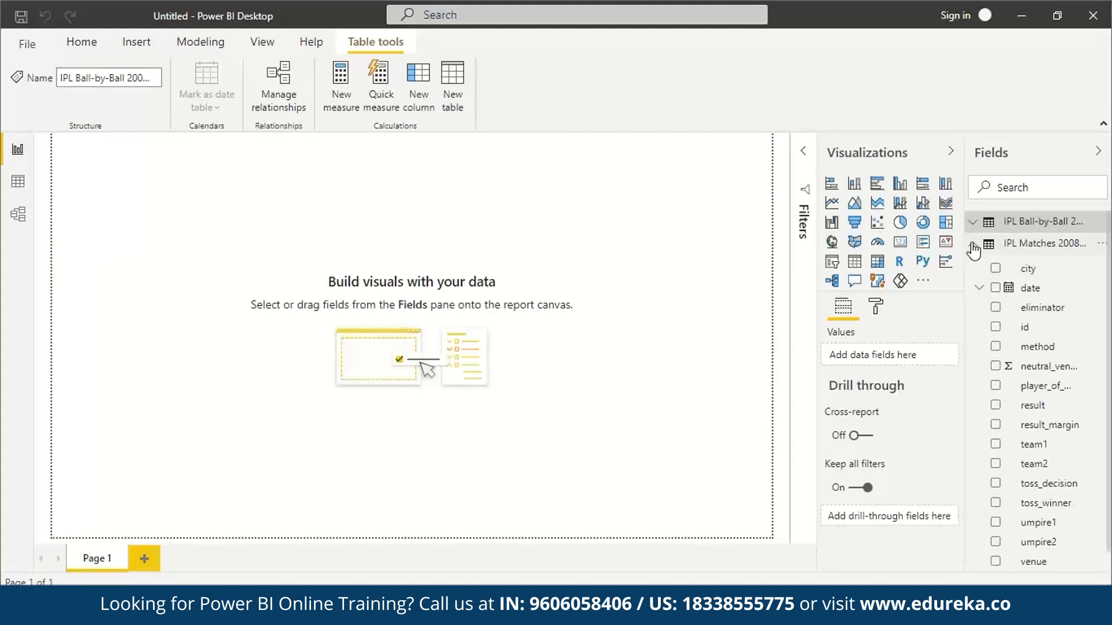
left_click(988, 254)
left_click(988, 253)
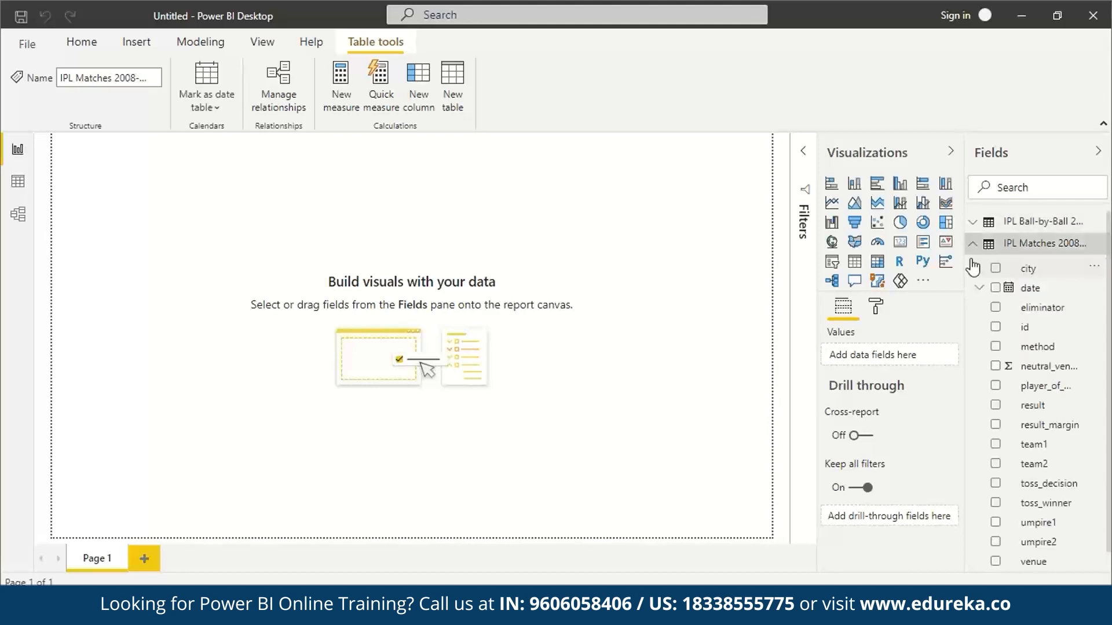
left_click(988, 253)
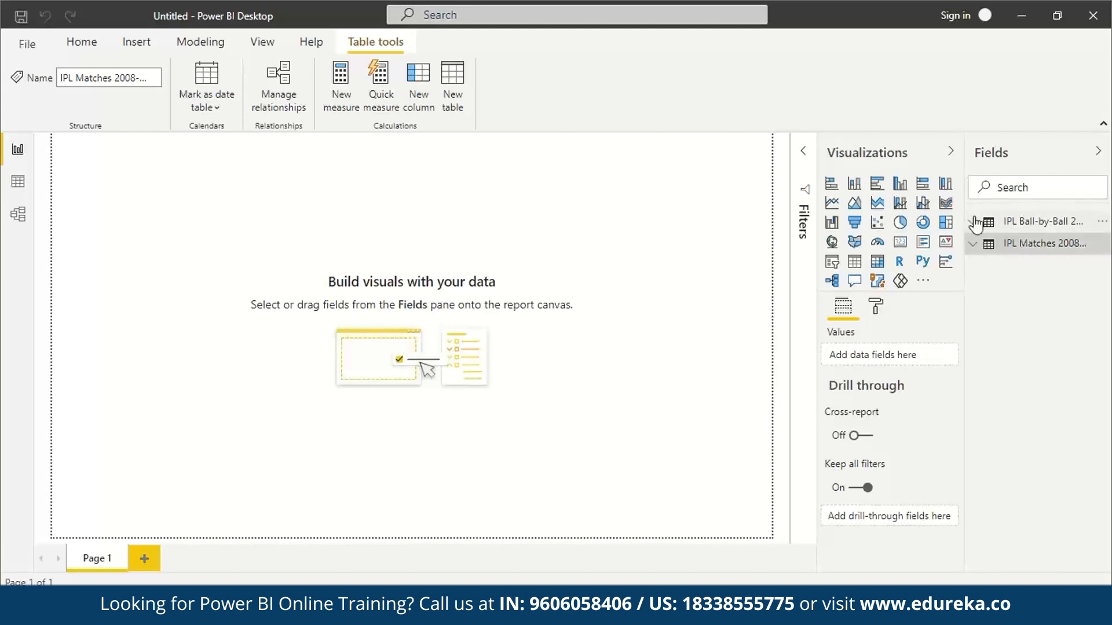
left_click(976, 225)
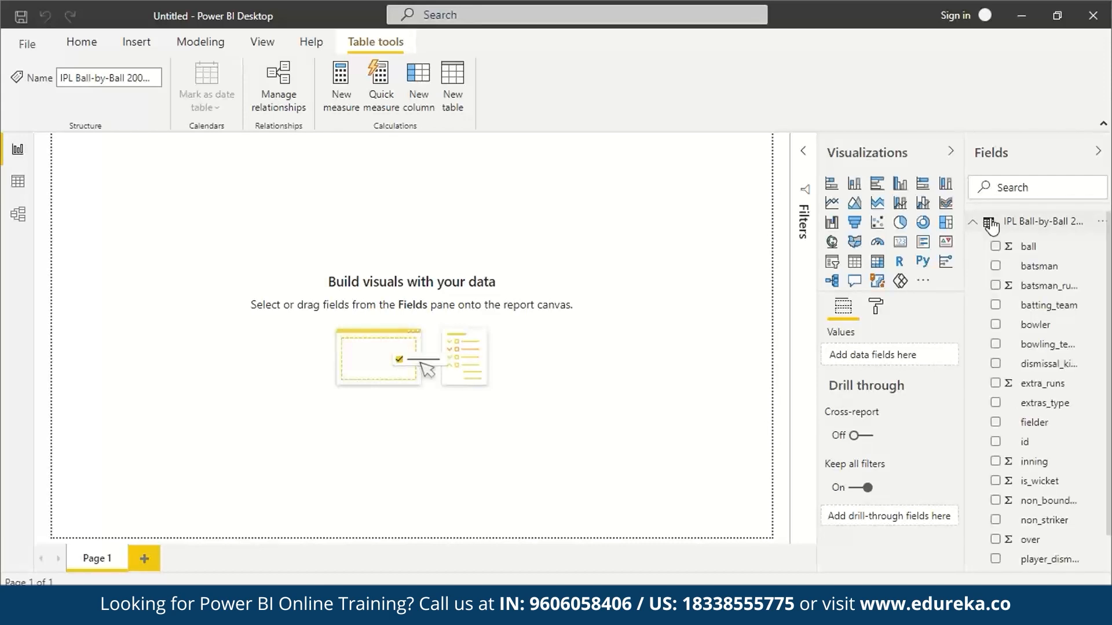
- Add the batsman field to the report canvas and turn it into a stacked column chart with the count of batsman as values
left_click(1038, 269)
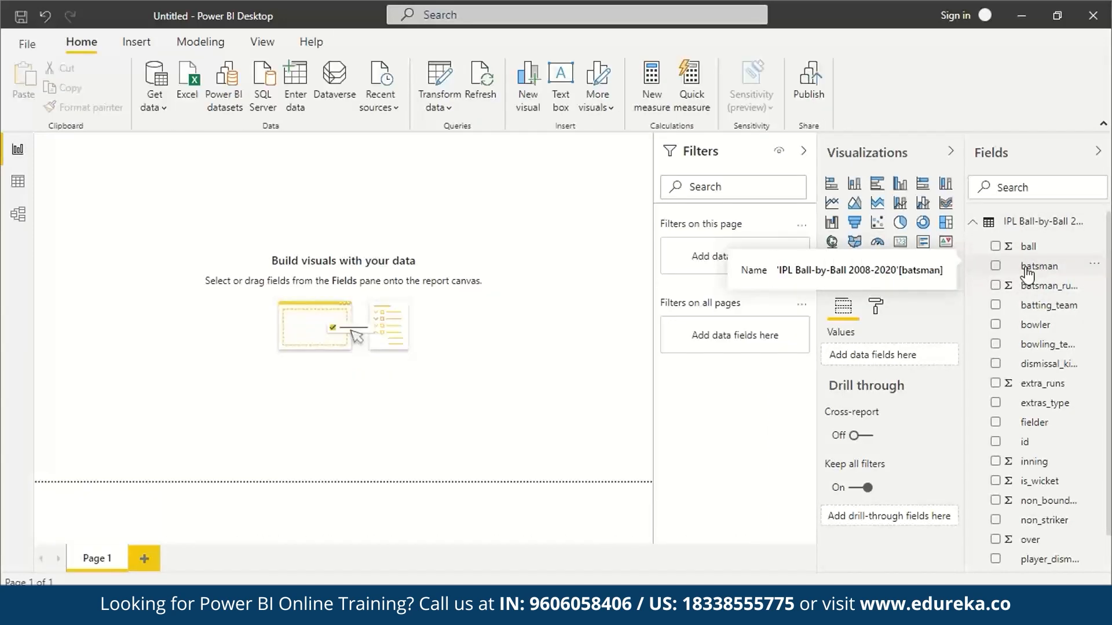
left_click_drag(1029, 272, 360, 270)
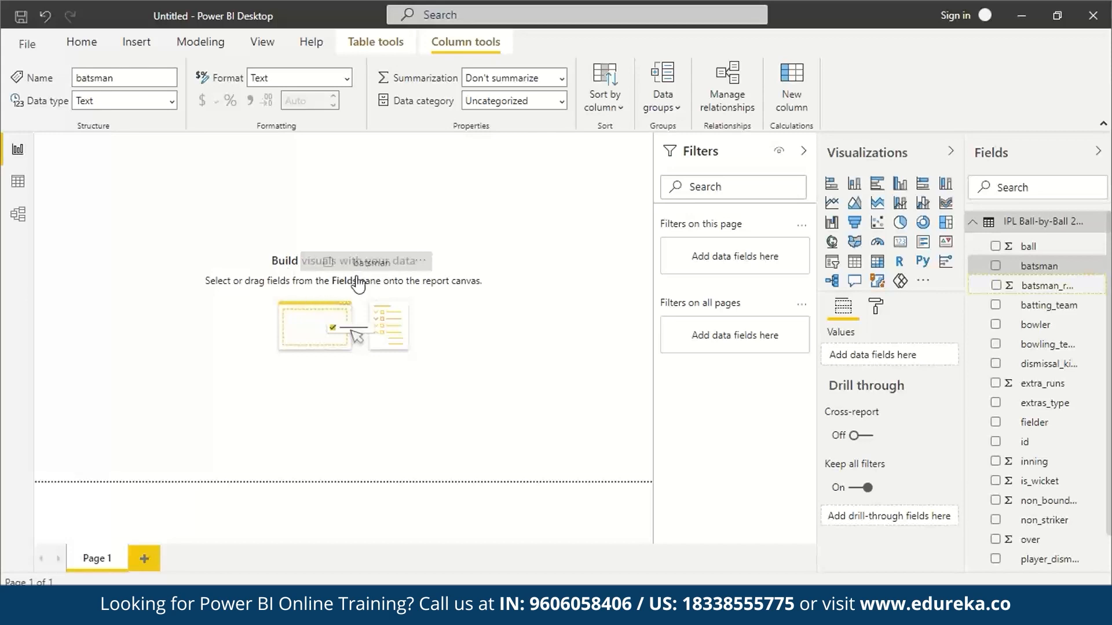
left_click_drag(359, 284, 357, 284)
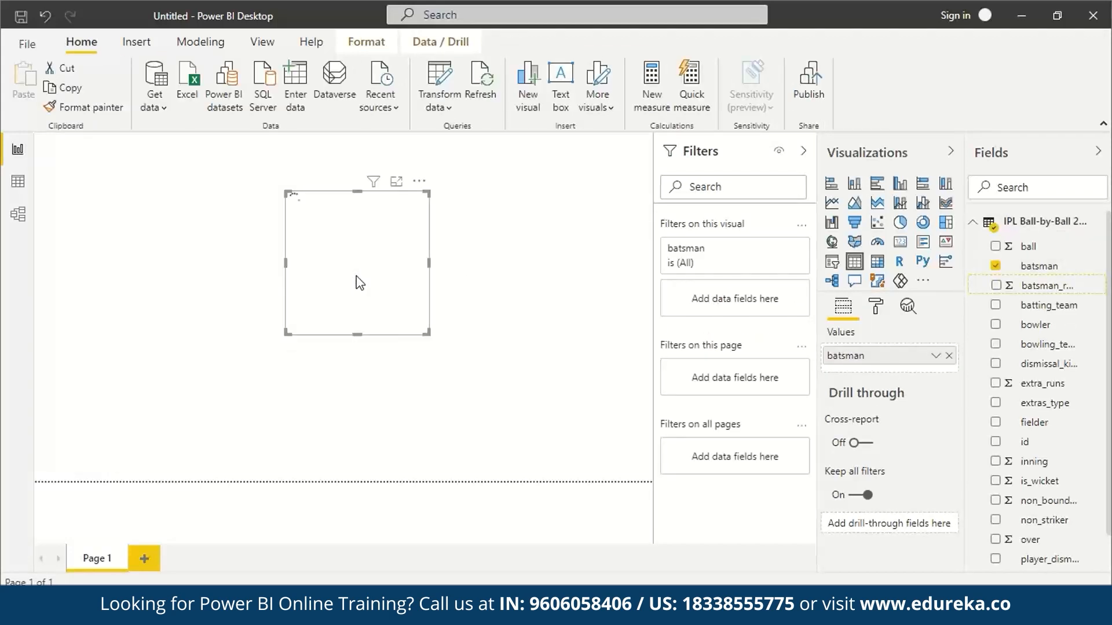
scroll(347, 277, "down", 10)
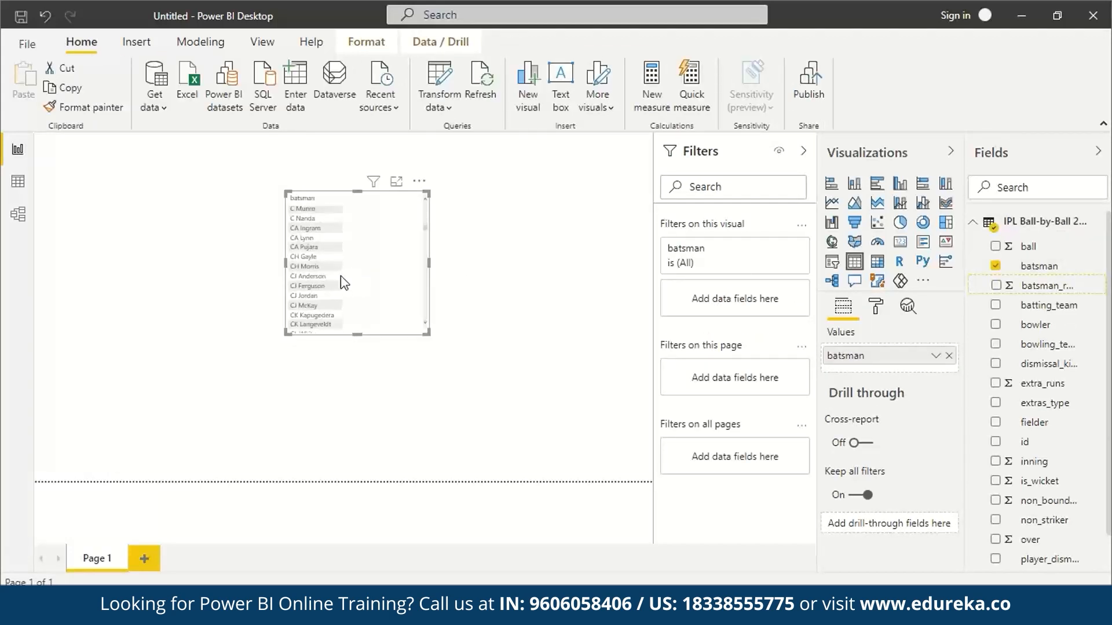
scroll(324, 288, "up", 10)
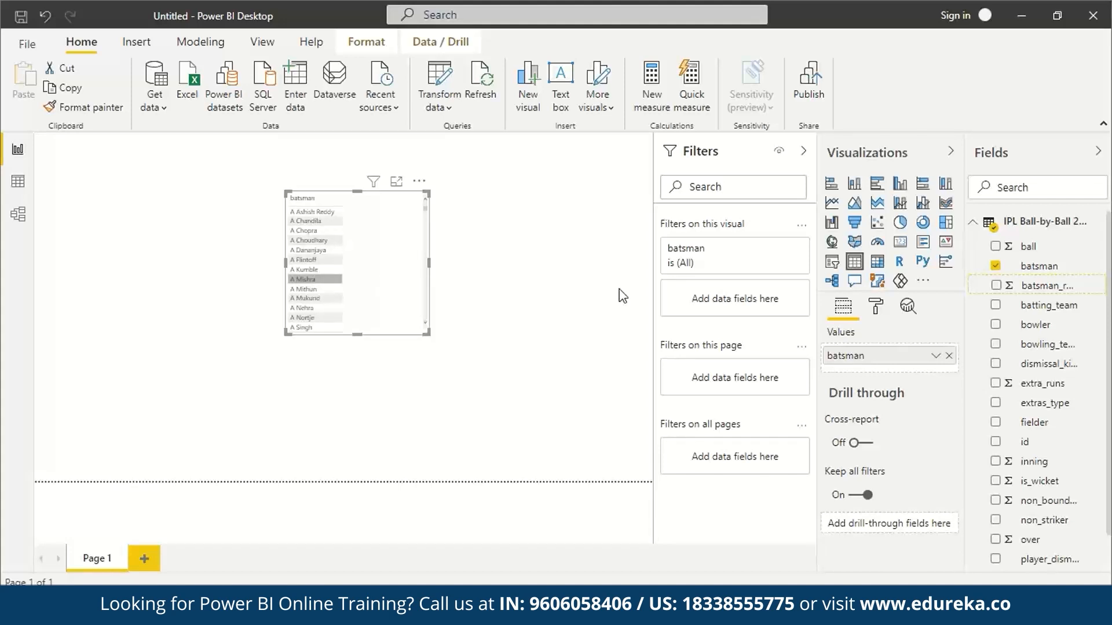
left_click(854, 183)
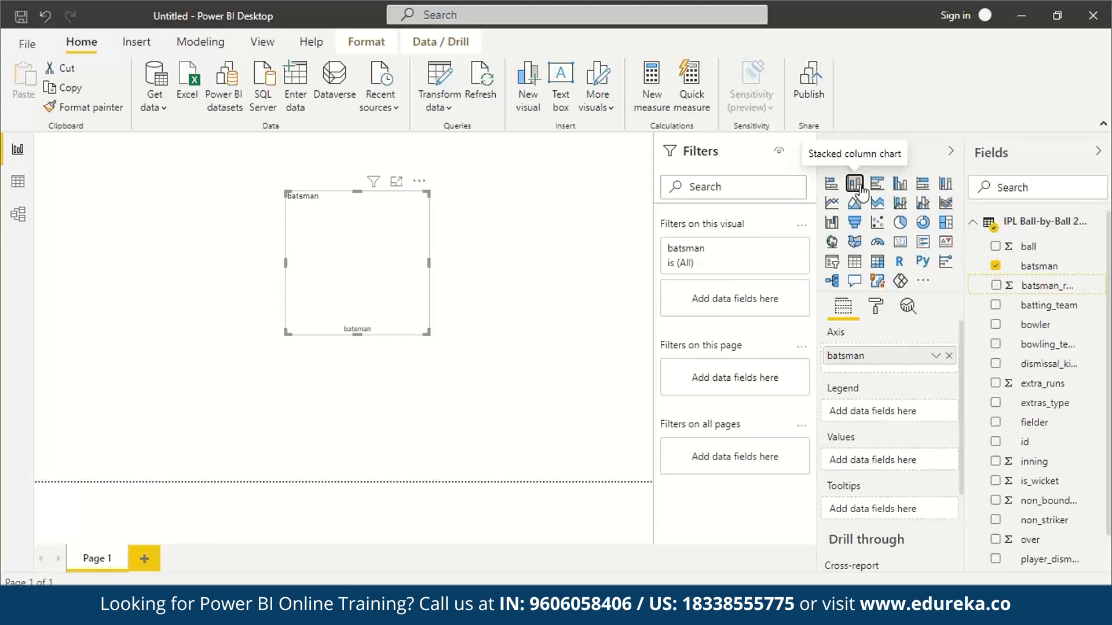
left_click_drag(1038, 267, 897, 463)
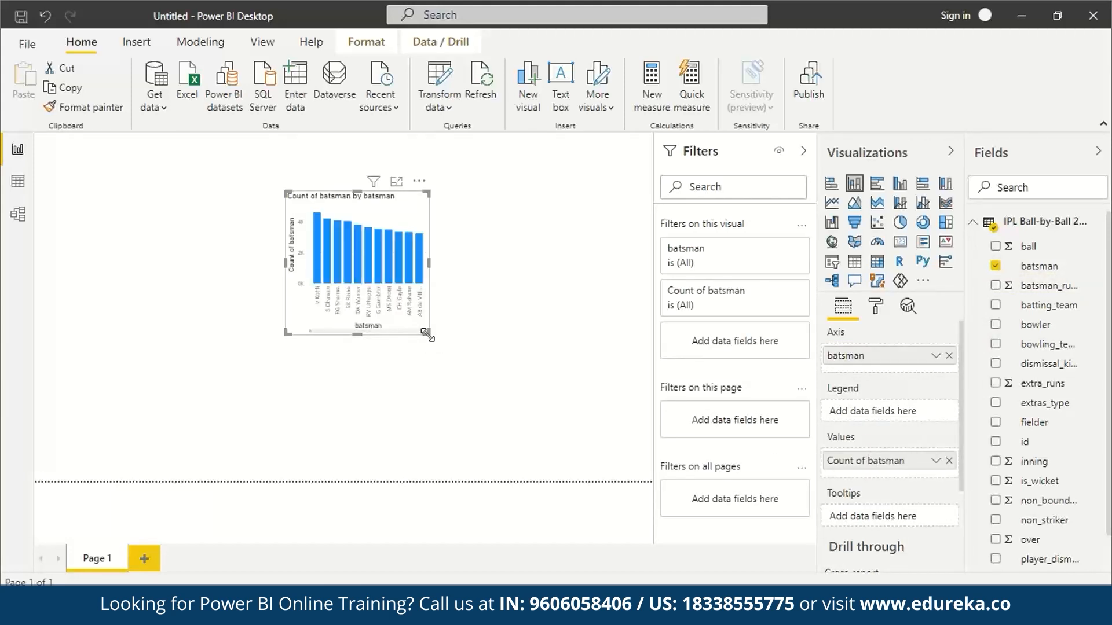
- Enlarge the batsman column chart and highlight individual columns such as V Kohli in turn
left_click_drag(427, 334, 454, 341)
left_click_drag(533, 408, 620, 433)
left_click(315, 244)
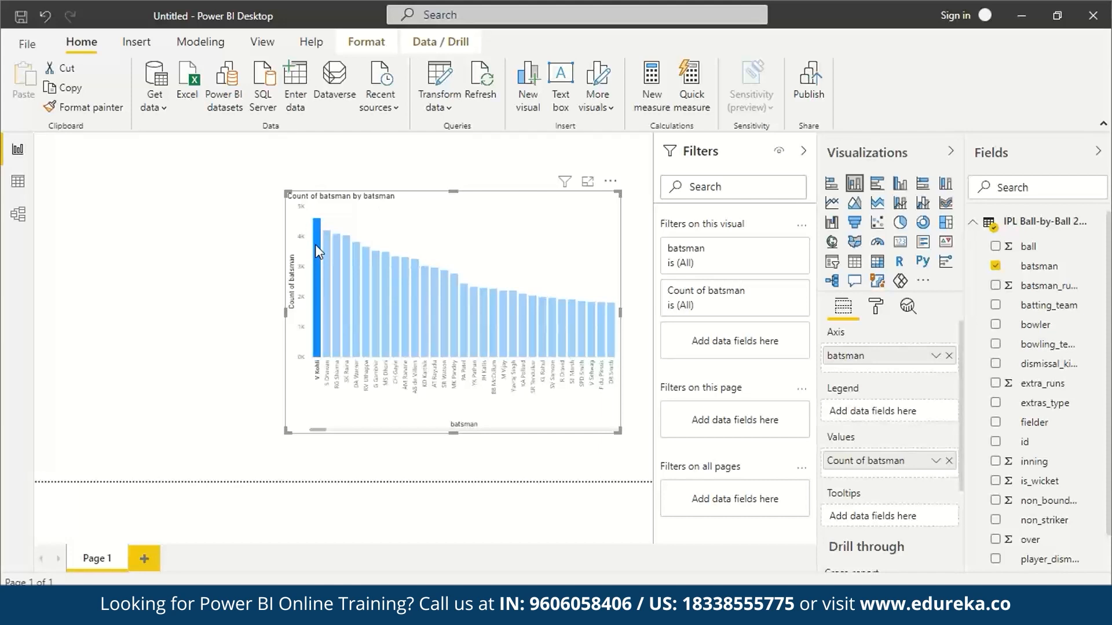
left_click(327, 249)
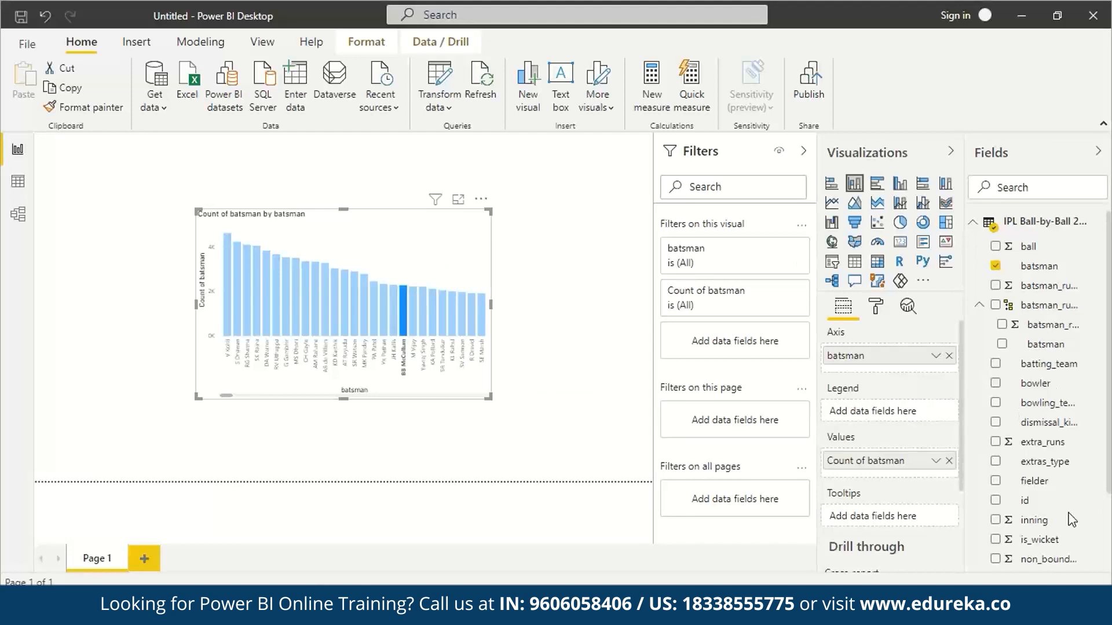
left_click(363, 294)
left_click(323, 299)
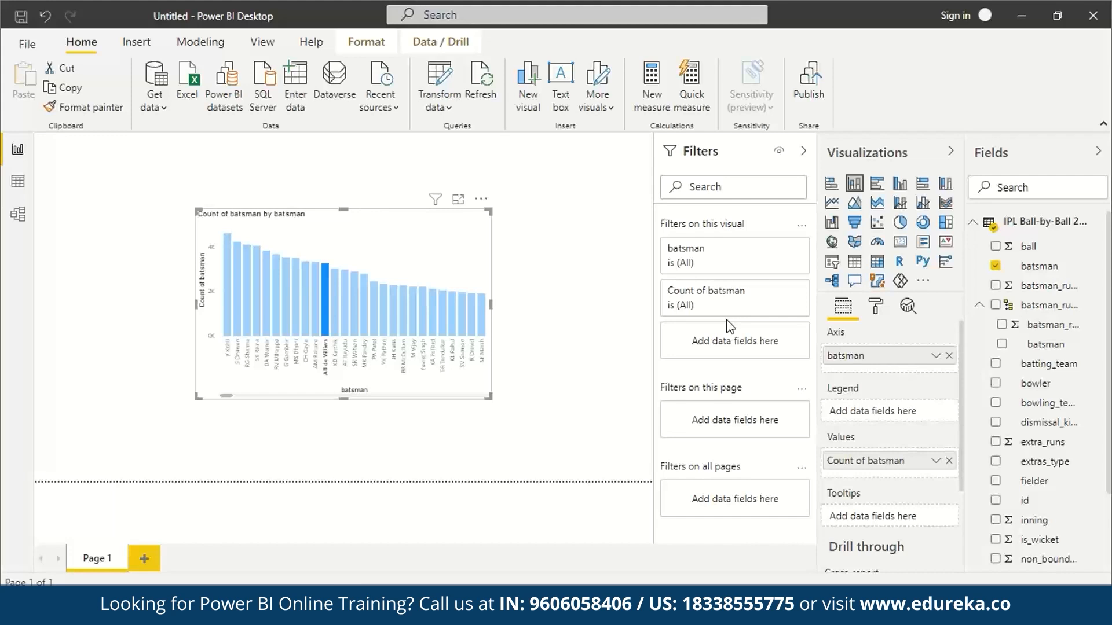
- Turn on Show all under the data colors in the column chart's format settings
left_click(877, 307)
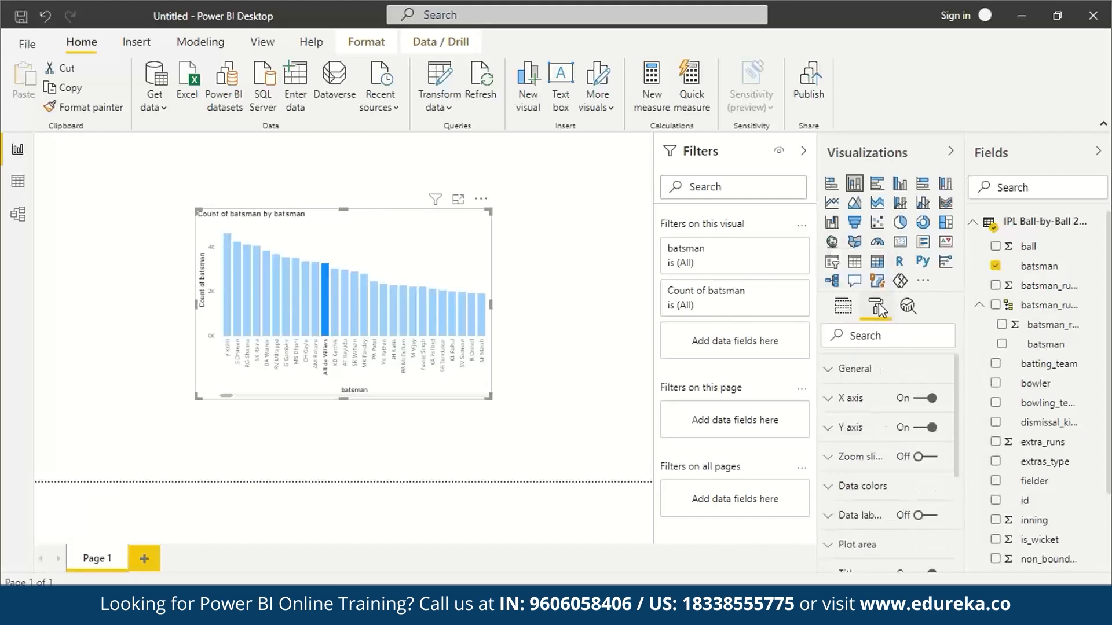
left_click(832, 491)
scroll(901, 471, "down", 4)
scroll(904, 472, "up", 4)
scroll(904, 472, "down", 5)
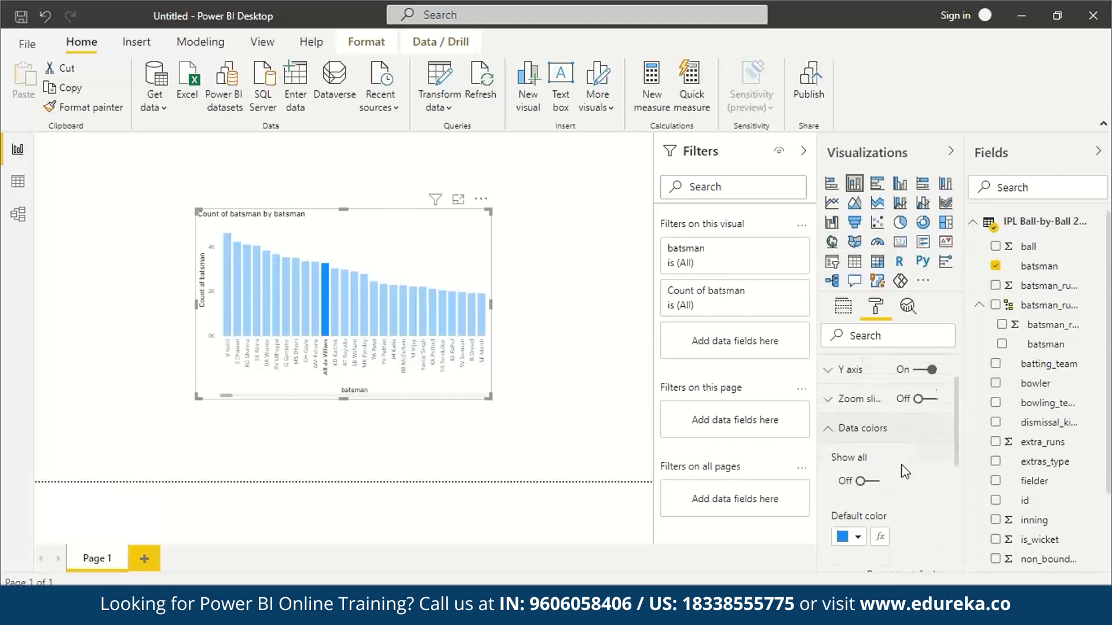
scroll(904, 472, "up", 3)
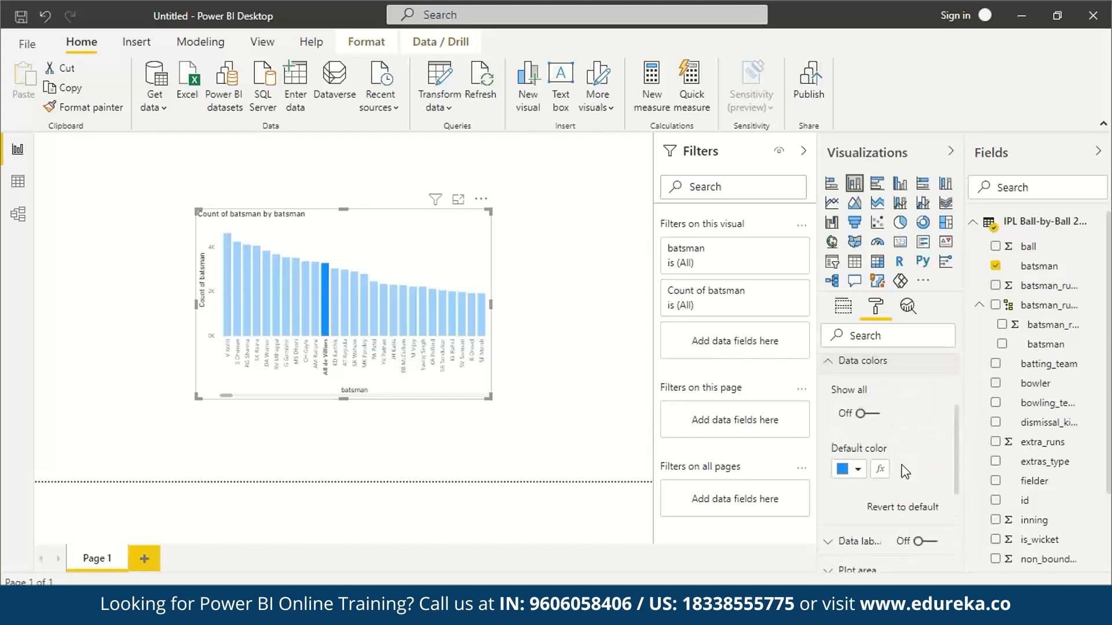
left_click(864, 410)
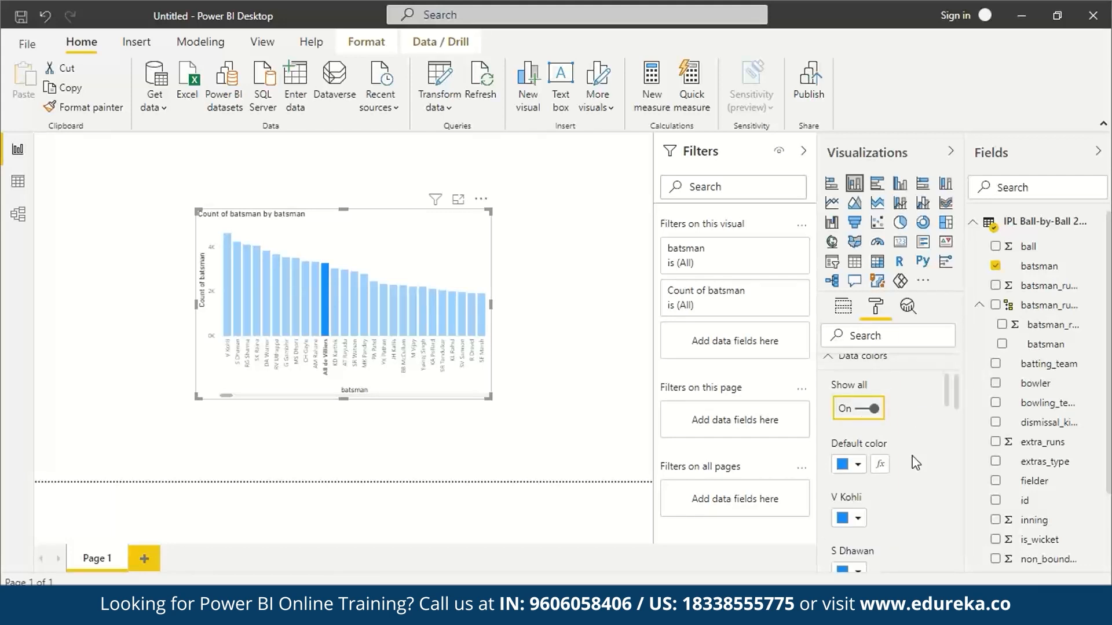
- Set the data color of the V Kohli column to a custom red, #CF0812
left_click(231, 304)
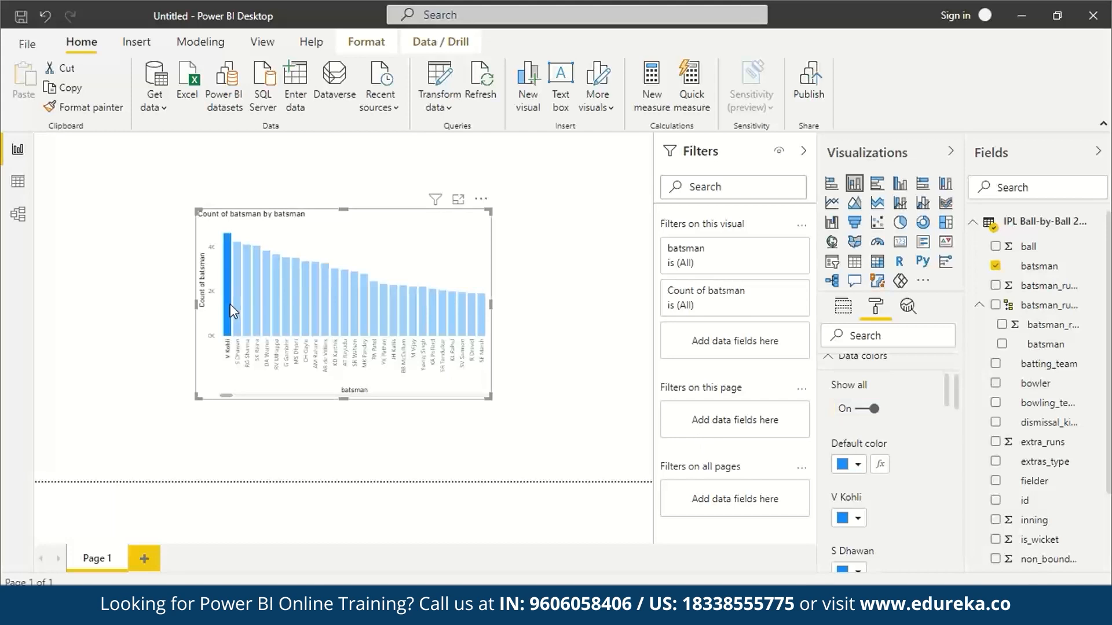
left_click(862, 518)
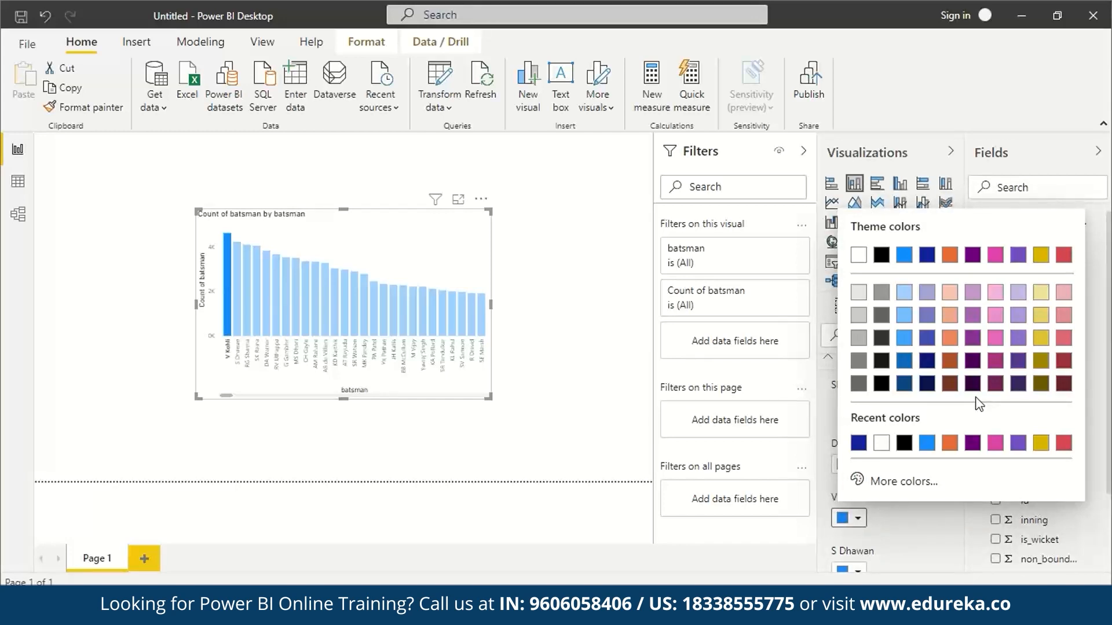
left_click(889, 495)
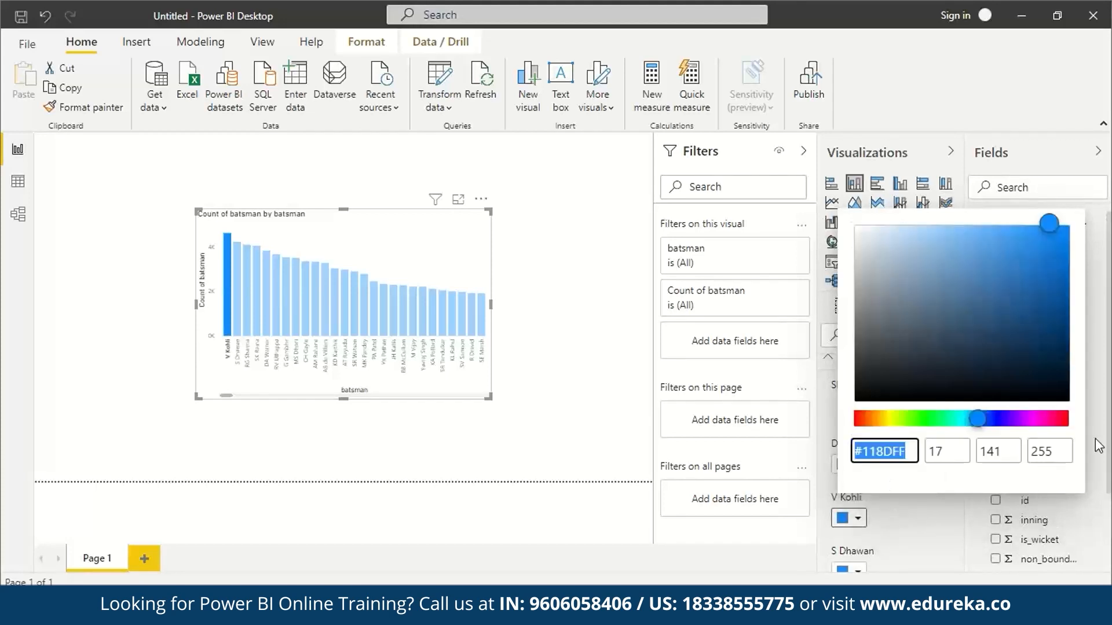
left_click(1066, 419)
left_click(1066, 261)
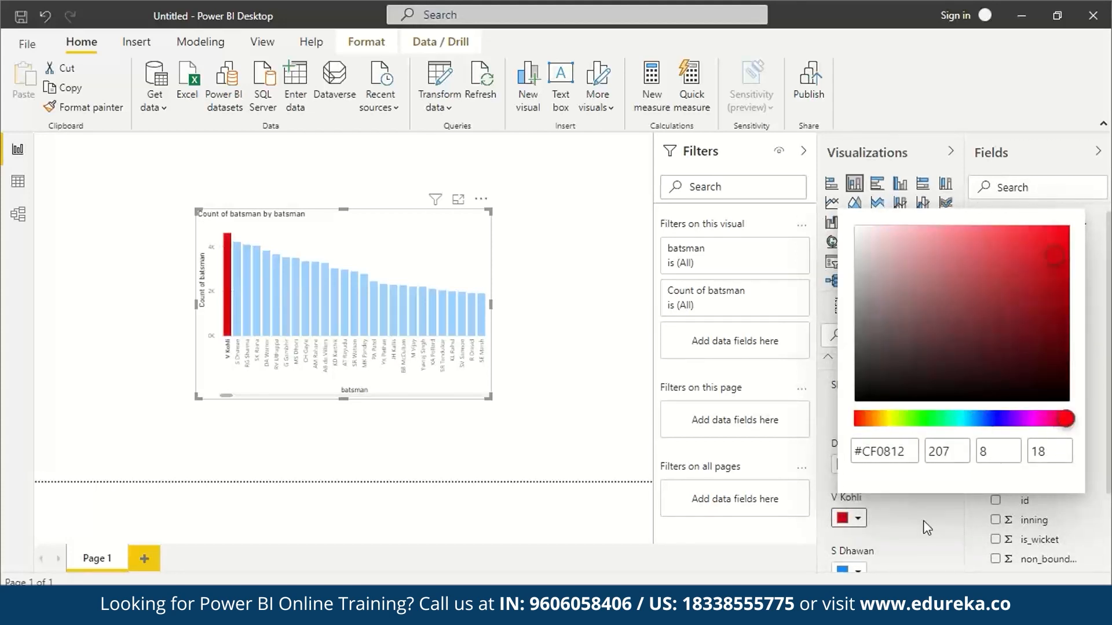
left_click(567, 423)
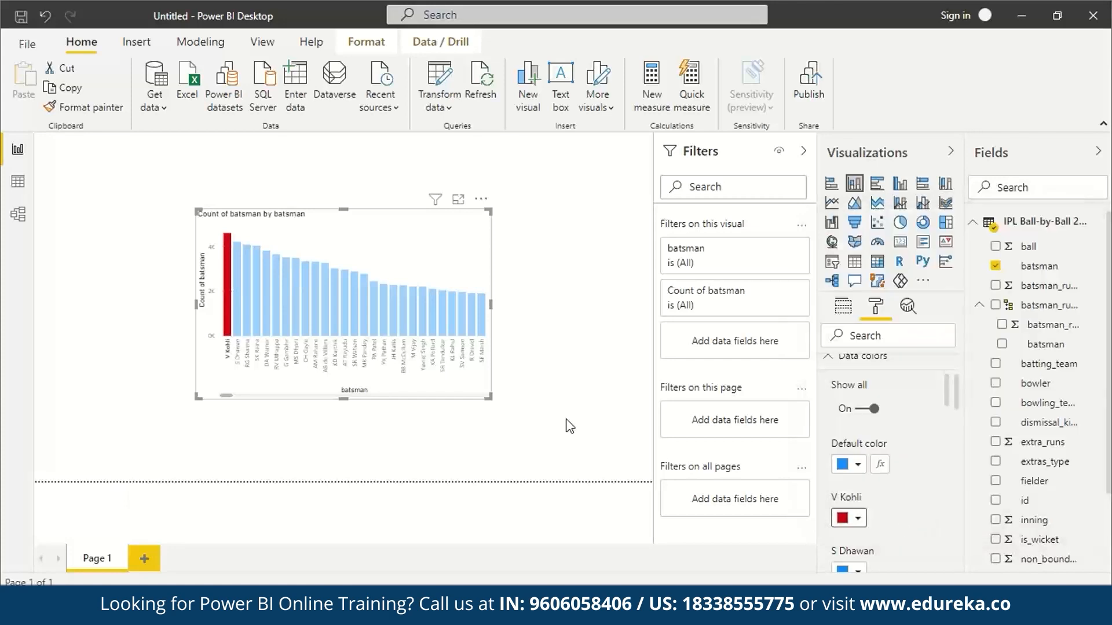
- Browse the values in the column chart's batsman filter and switch its filter type to Top N
left_click(237, 329)
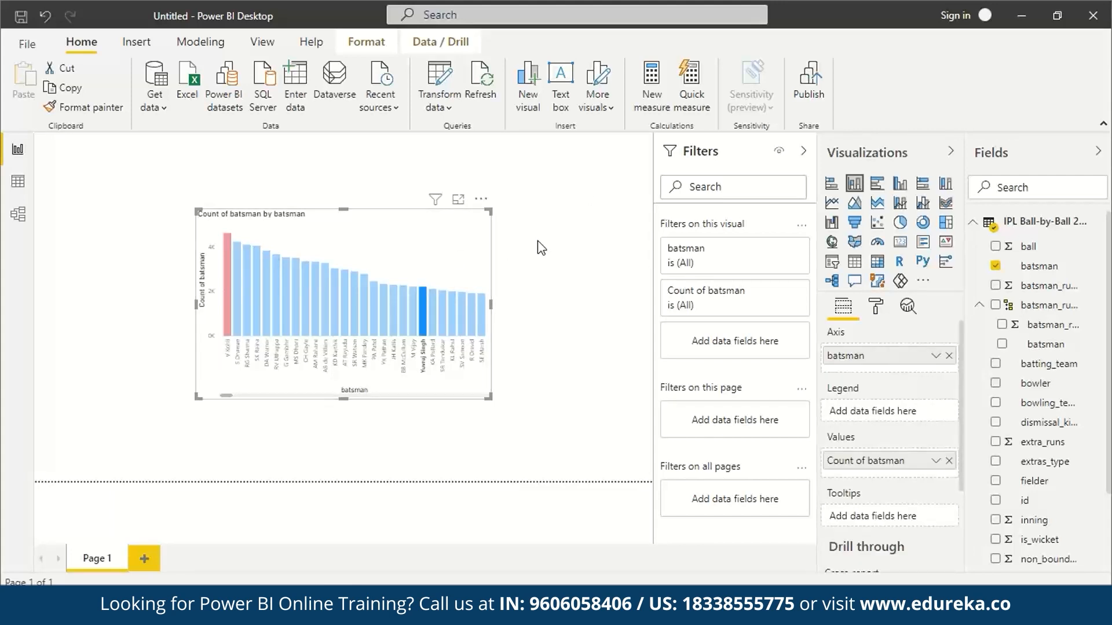
left_click(428, 272)
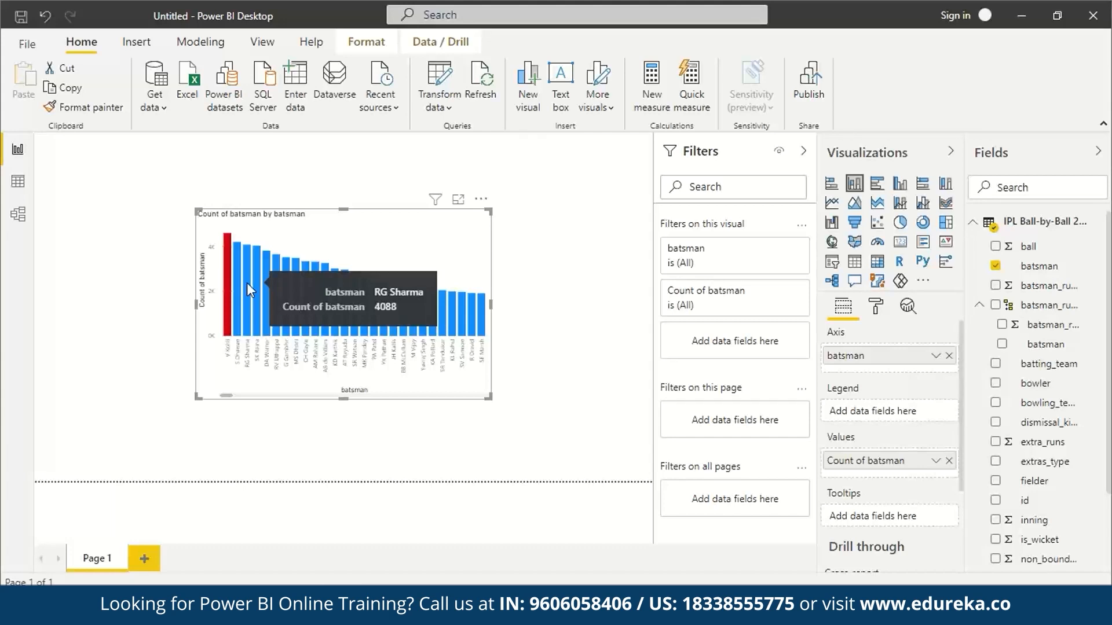
left_click(724, 255)
scroll(751, 399, "down", 10)
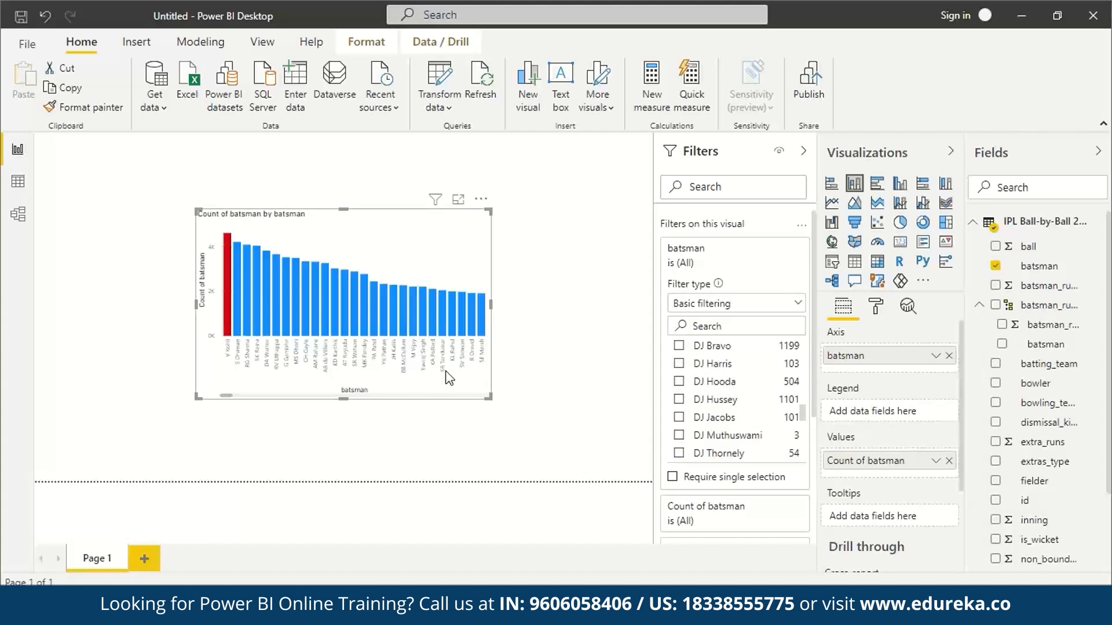
left_click(798, 304)
left_click(712, 363)
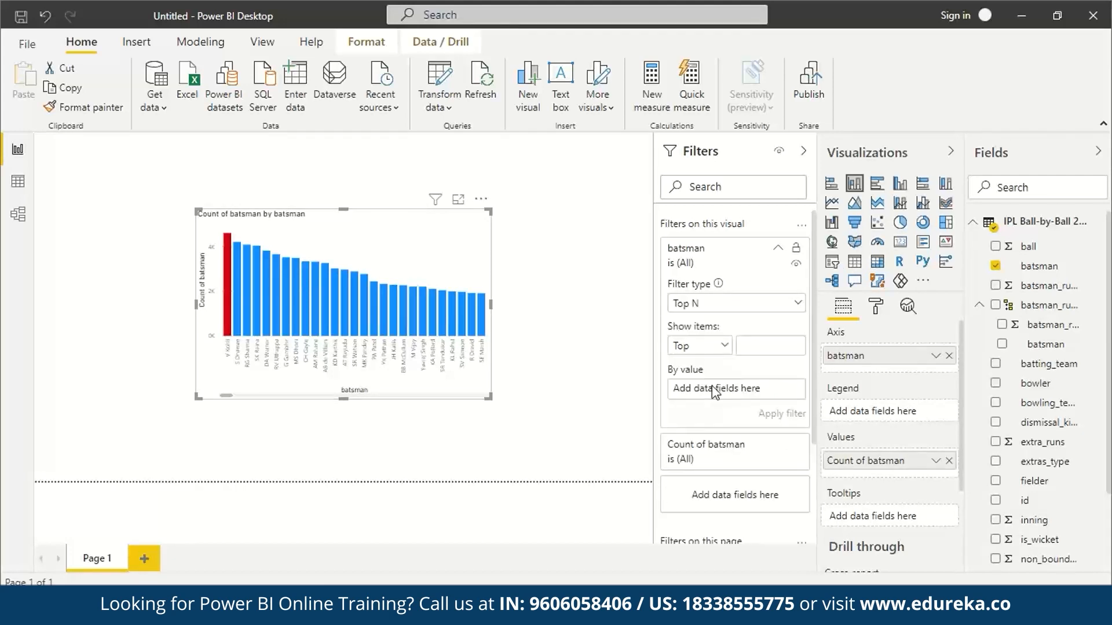
- Filter the column chart to show batsmen whose count is less than 4000 and greater than 2000
scroll(776, 405, "down", 2)
left_click(778, 303)
left_click(750, 362)
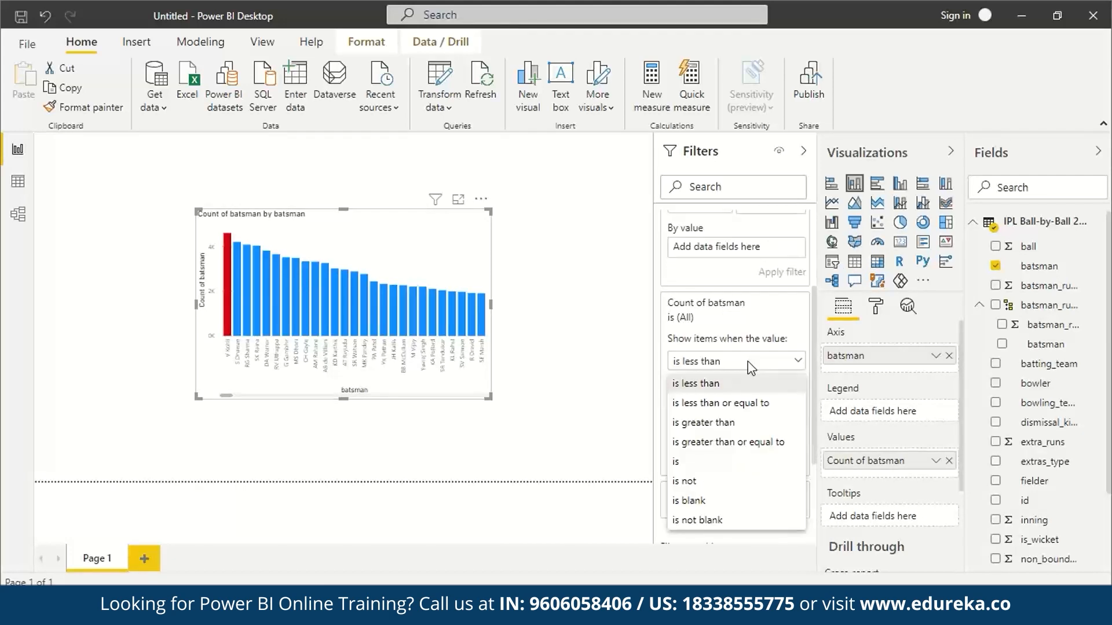
left_click(799, 364)
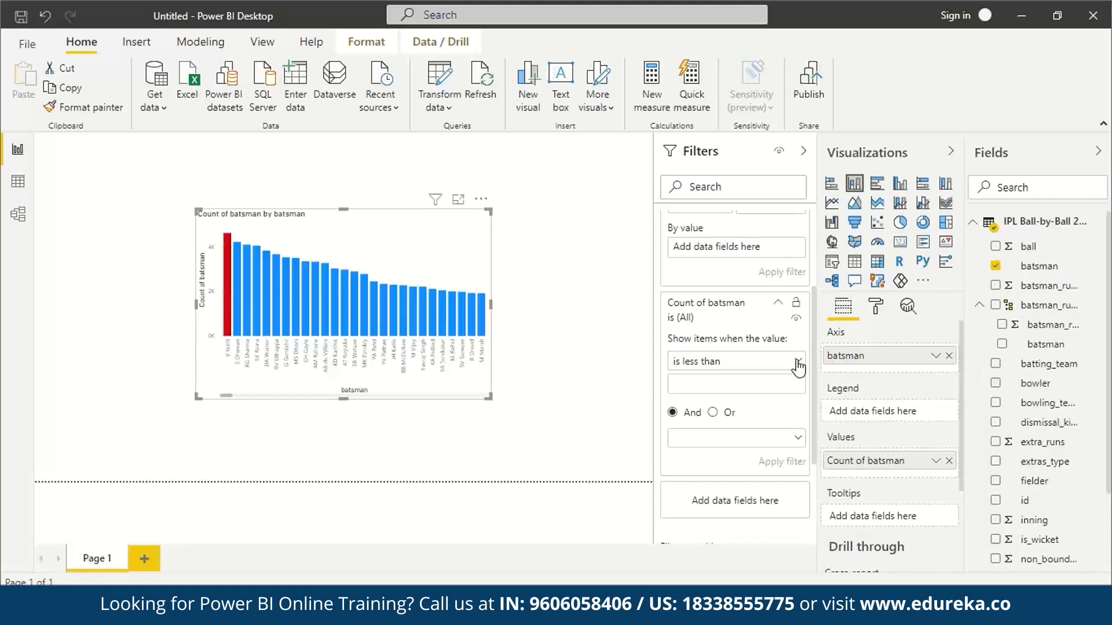
left_click(797, 360)
type("4000")
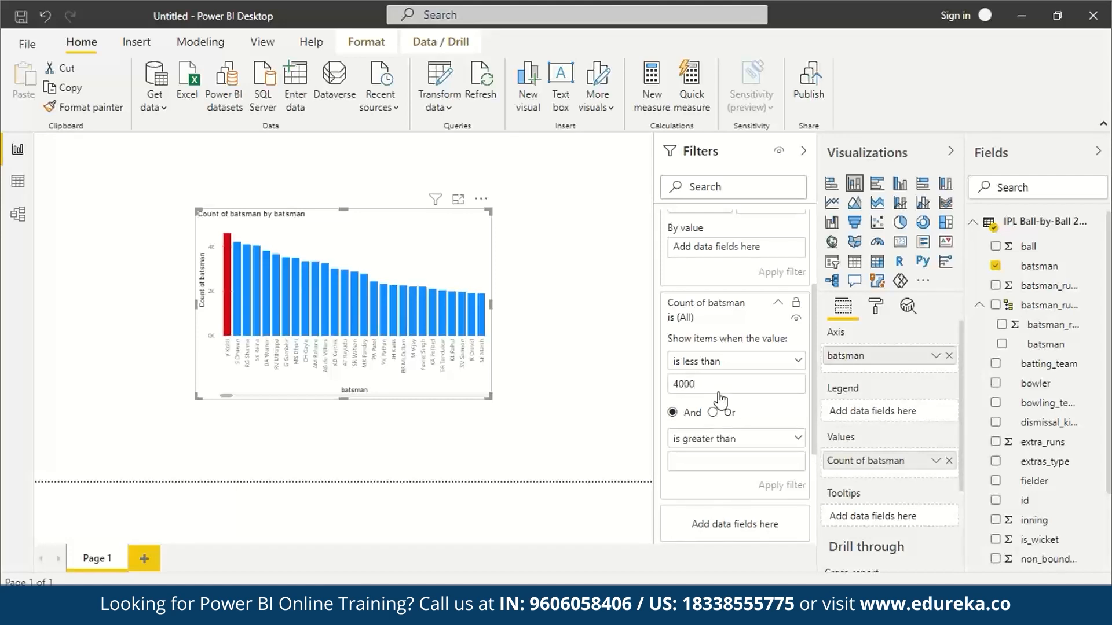
left_click(717, 460)
type("2000")
left_click(779, 486)
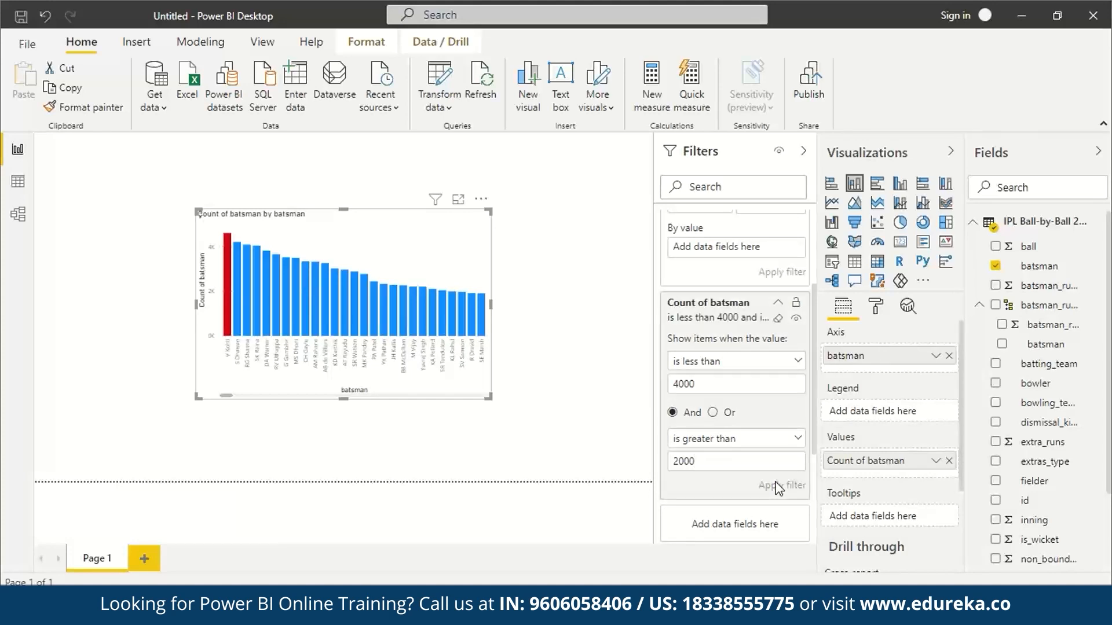
mouse_move(241, 307)
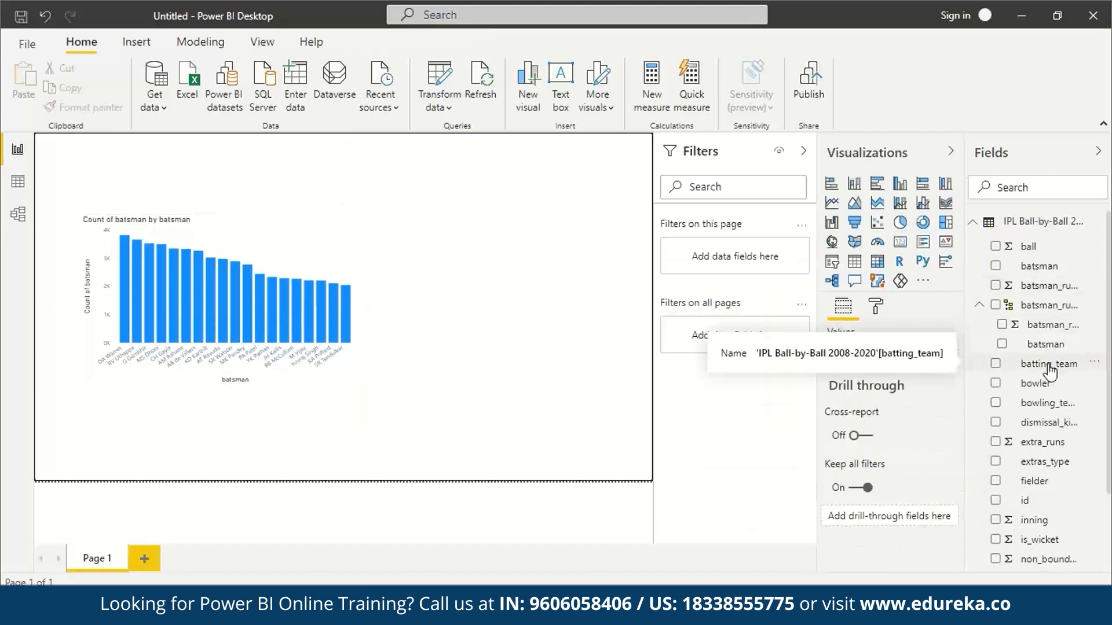
- Add a bowler pie chart beside the column chart with count of bowler as values, and expand its Count of bowler filter
left_click_drag(1040, 383, 519, 313)
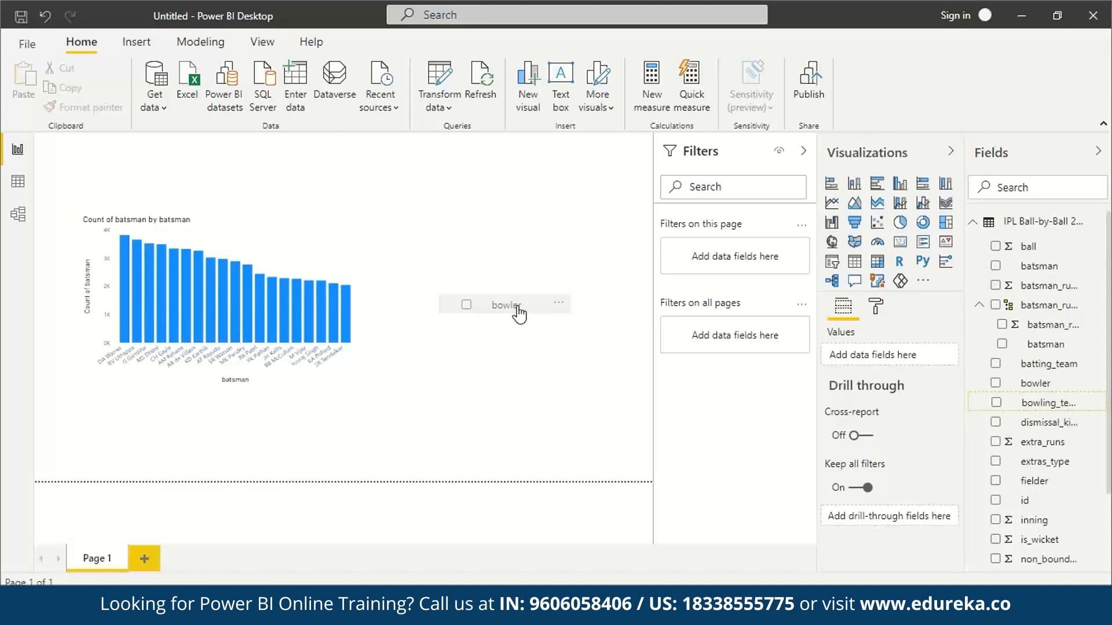
left_click_drag(520, 312, 519, 310)
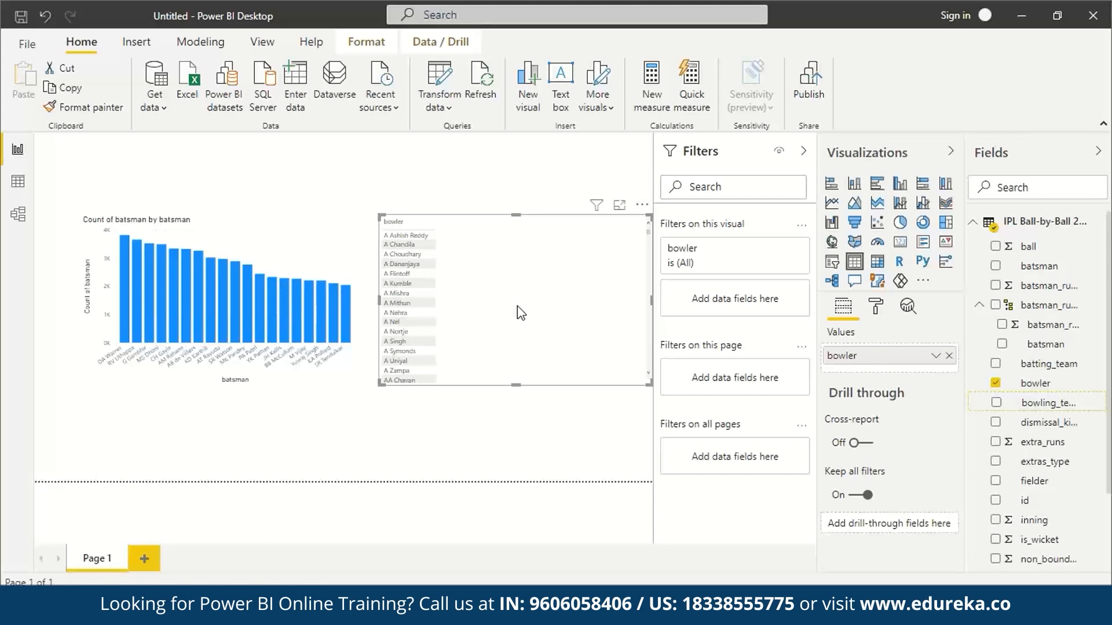
left_click(898, 227)
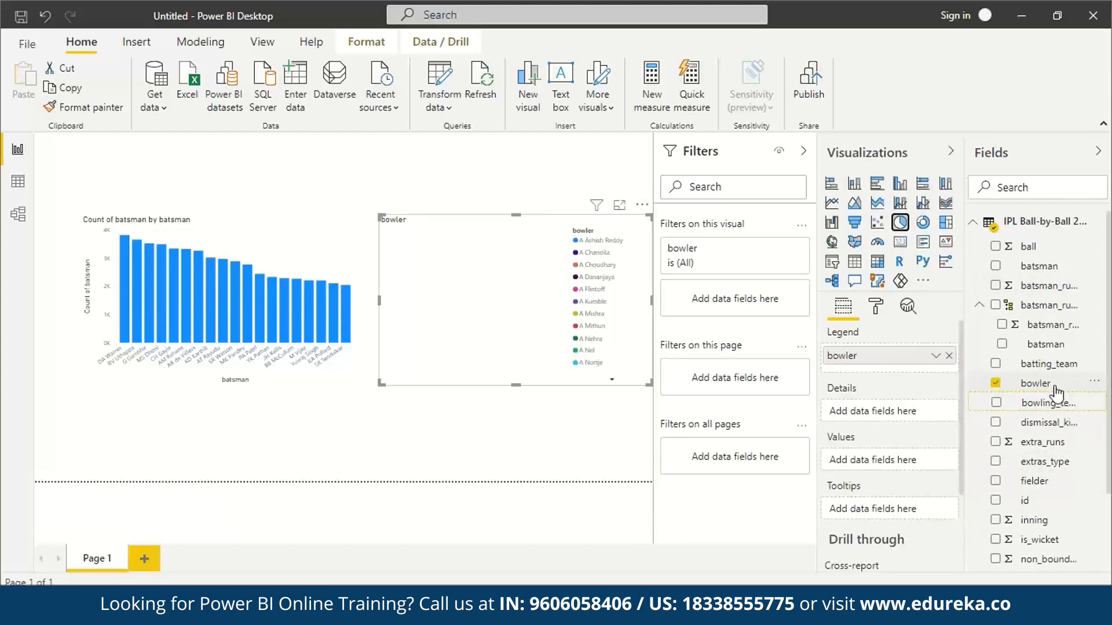
left_click_drag(1058, 392, 908, 470)
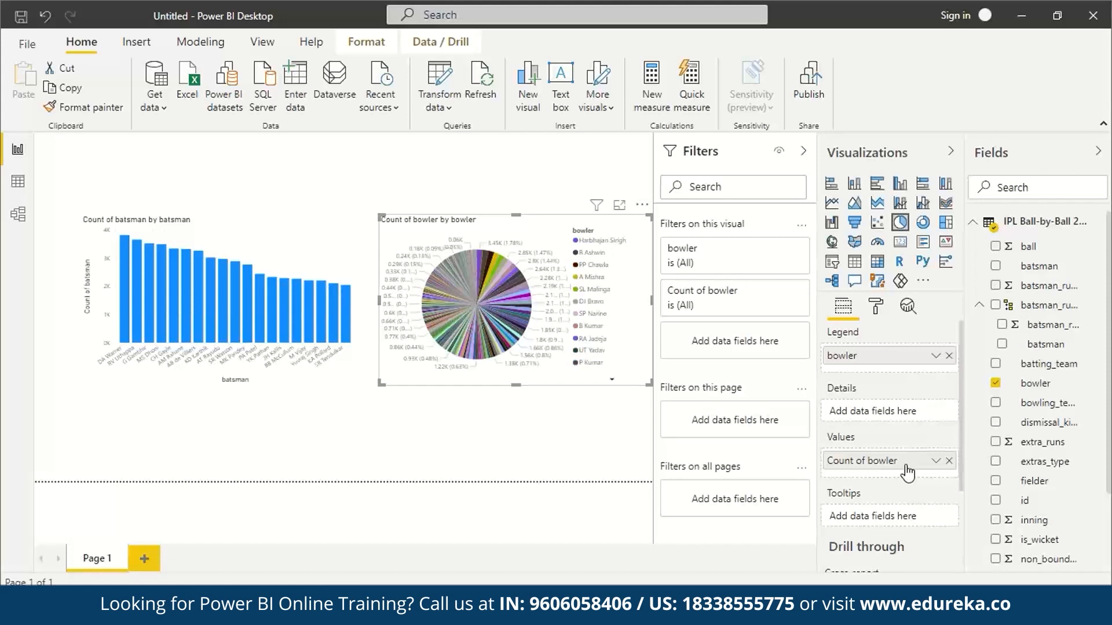
mouse_move(456, 282)
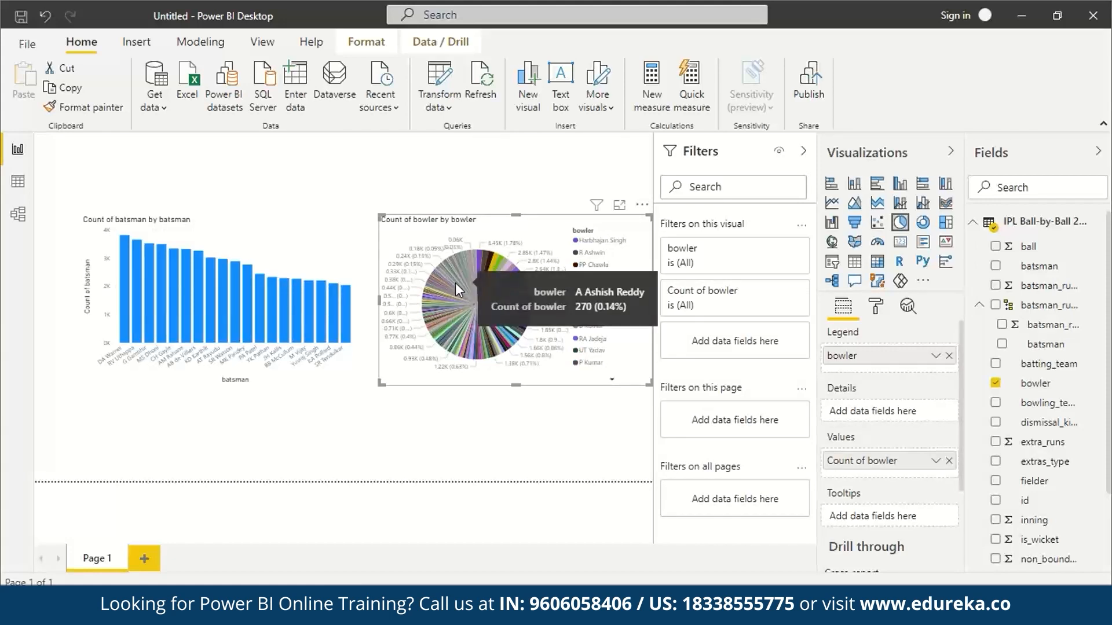
mouse_move(478, 262)
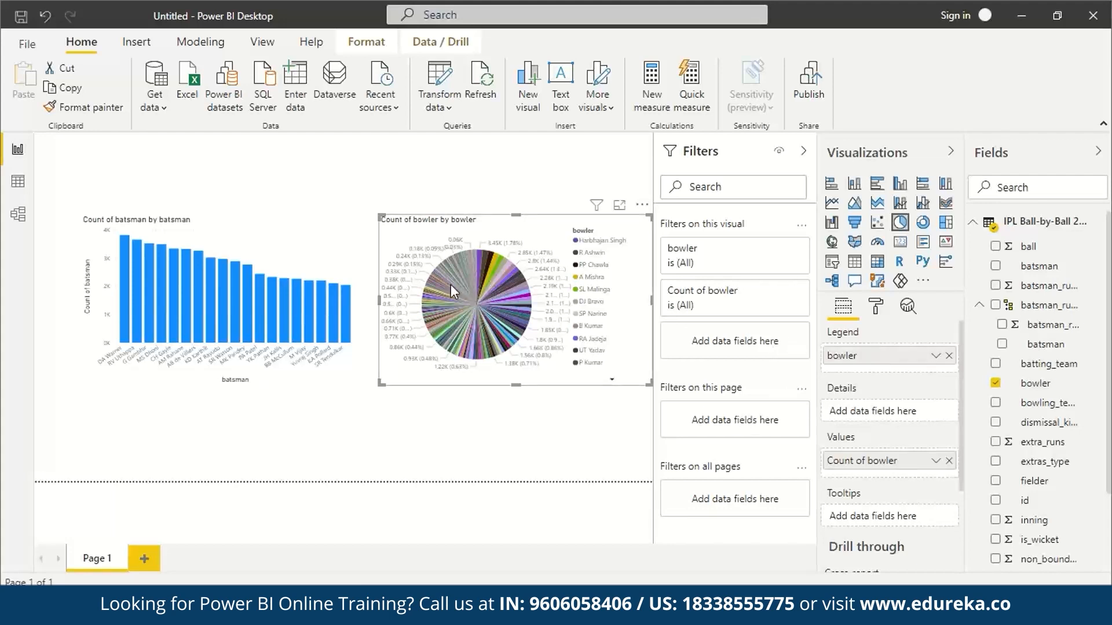
left_click(723, 301)
double_click(378, 256)
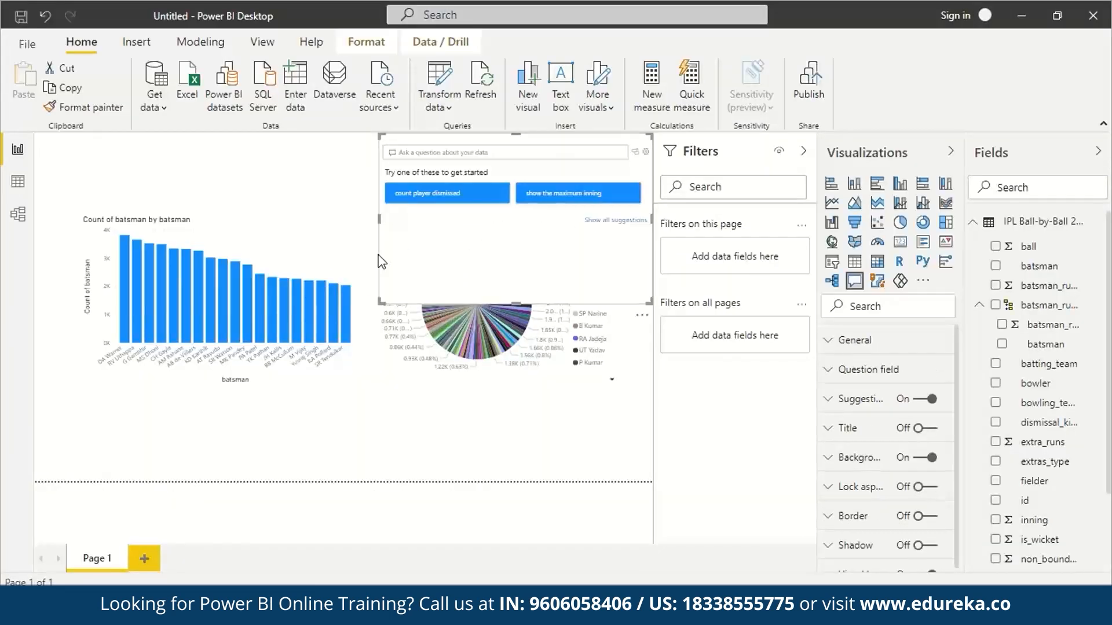
left_click(378, 255)
left_click(469, 197)
left_click_drag(652, 133, 601, 164)
key("ctrl+z")
key("ctrl+z")
key("ctrl+z")
key("ctrl+z")
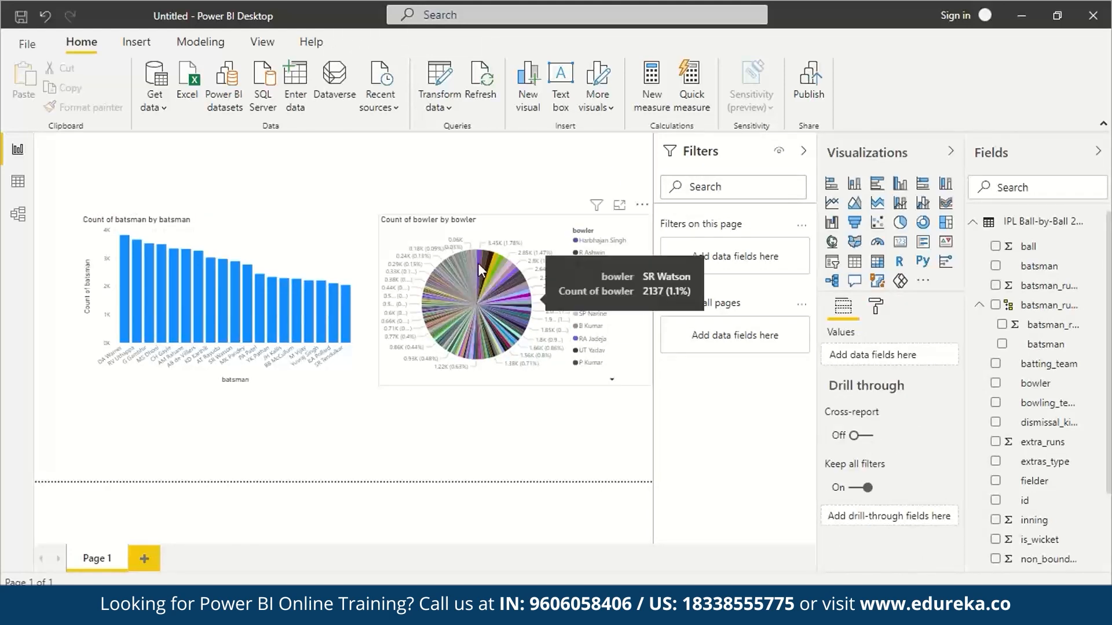
- Filter the pie chart to show bowlers whose count is less than 2000 and greater than 1000
left_click(477, 263)
left_click(372, 229)
left_click(398, 232)
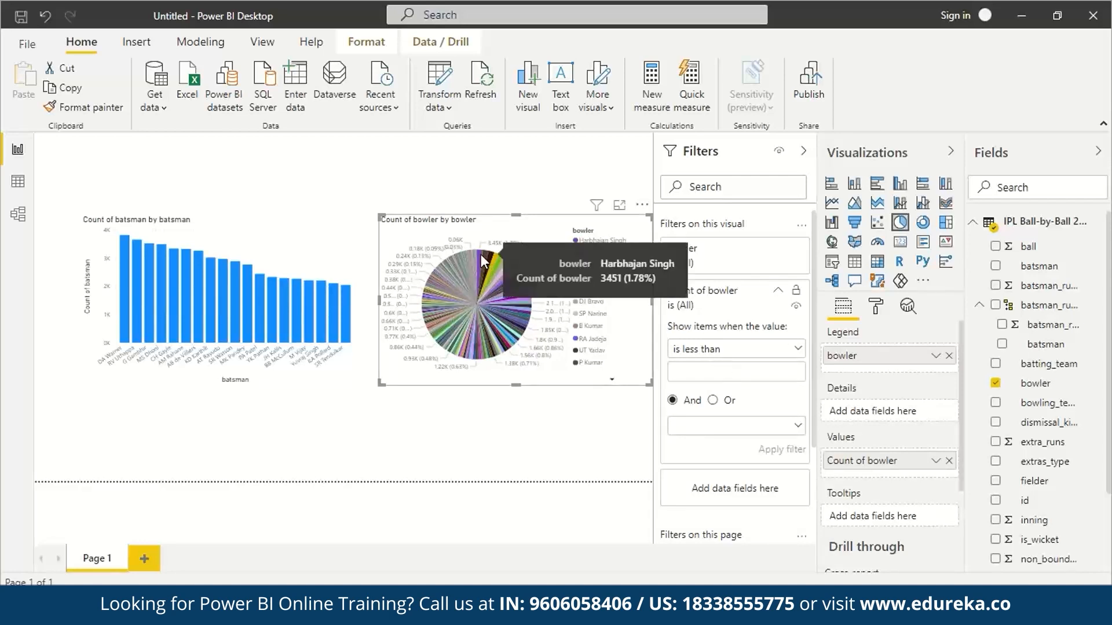
type("2000")
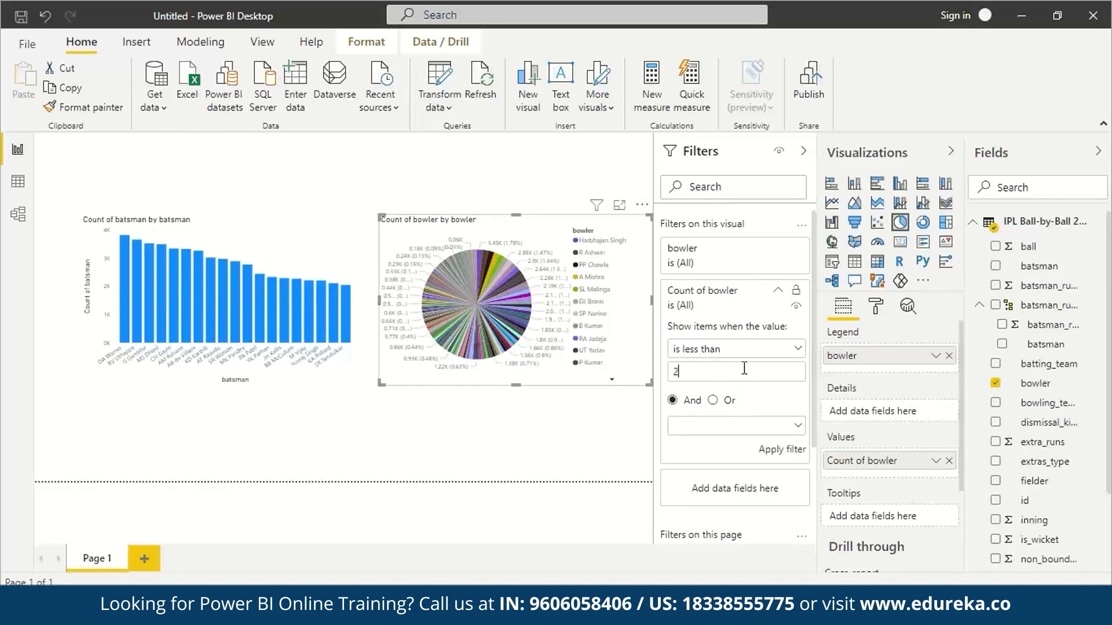
type("100")
type("0")
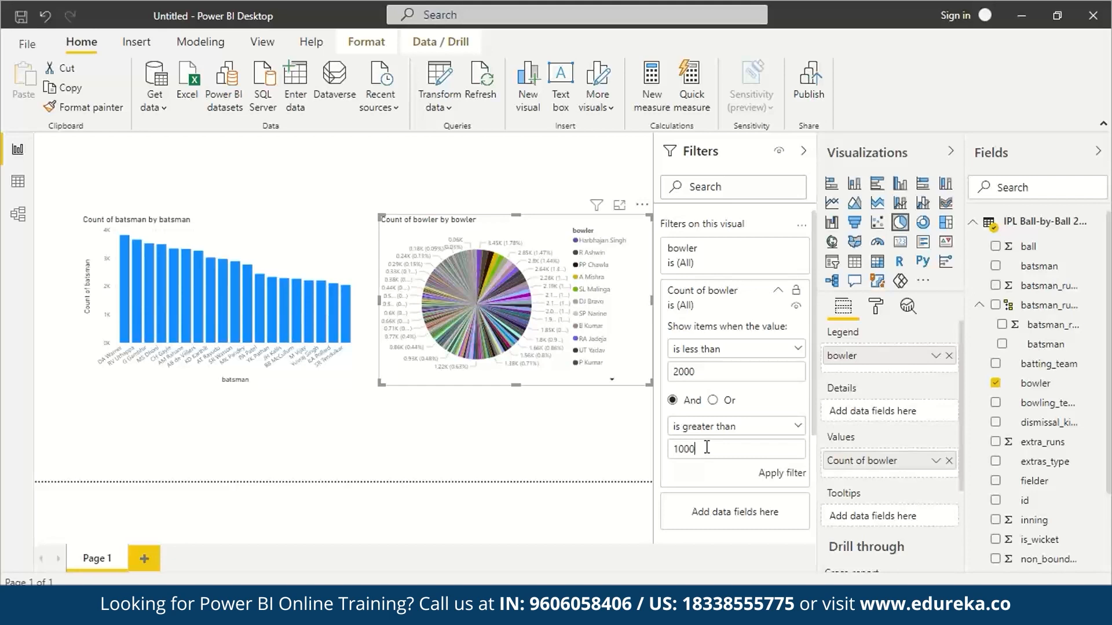
left_click(779, 480)
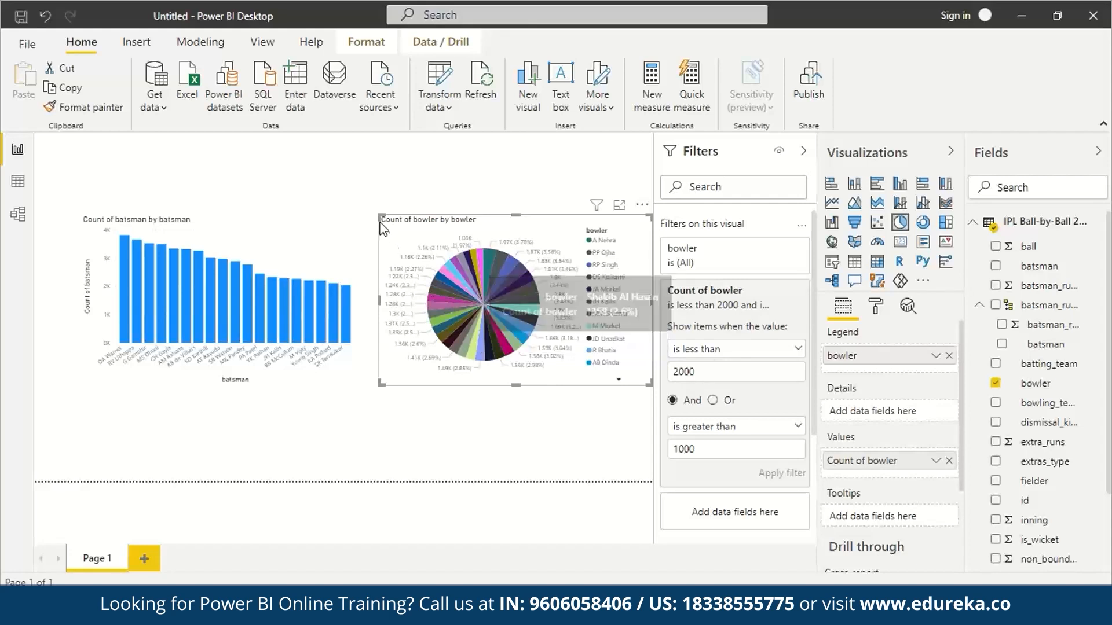
- Enlarge the bowler pie chart slightly and shift the batsman column chart to the left to make room
left_click_drag(382, 215, 360, 206)
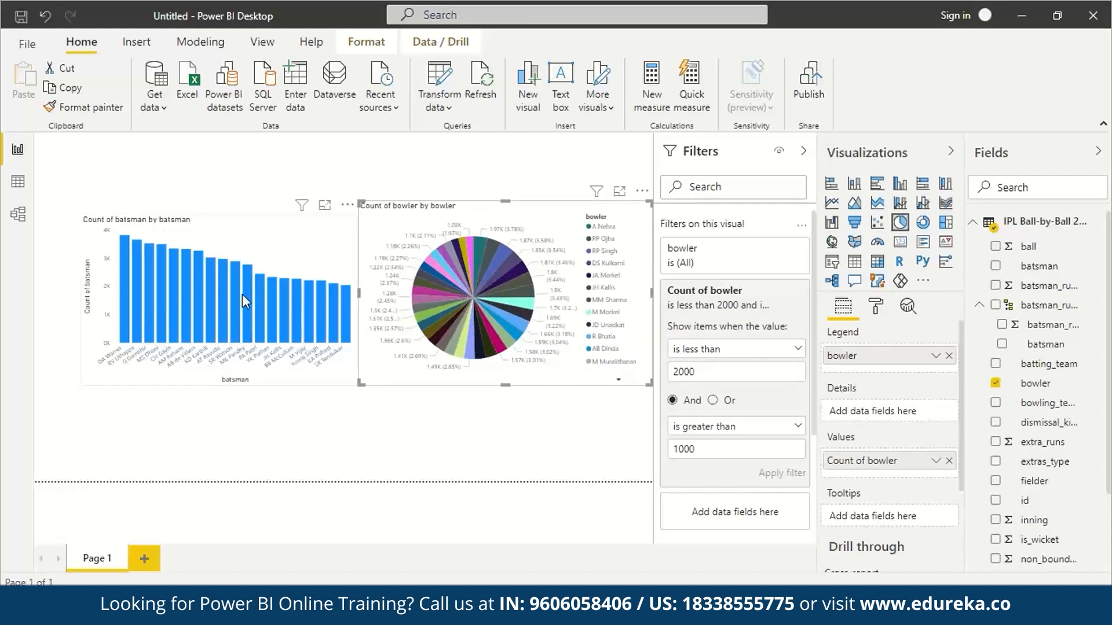
left_click_drag(244, 293, 204, 293)
left_click(398, 316)
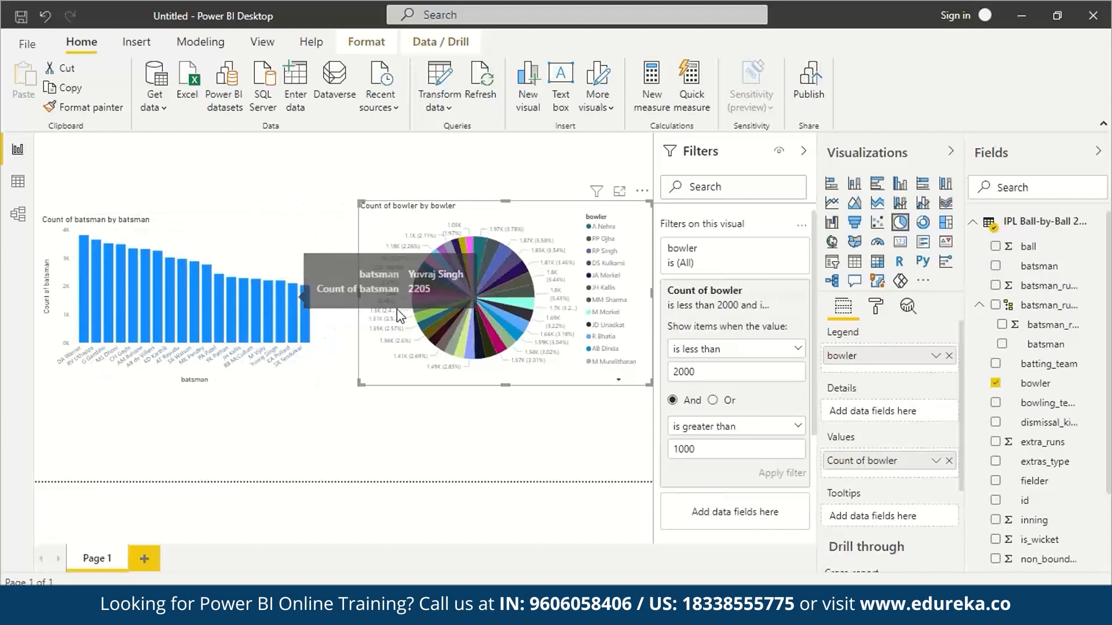
- Enlarge the bowler pie chart toward the batsman column chart and deselect it
left_click_drag(365, 385, 337, 393)
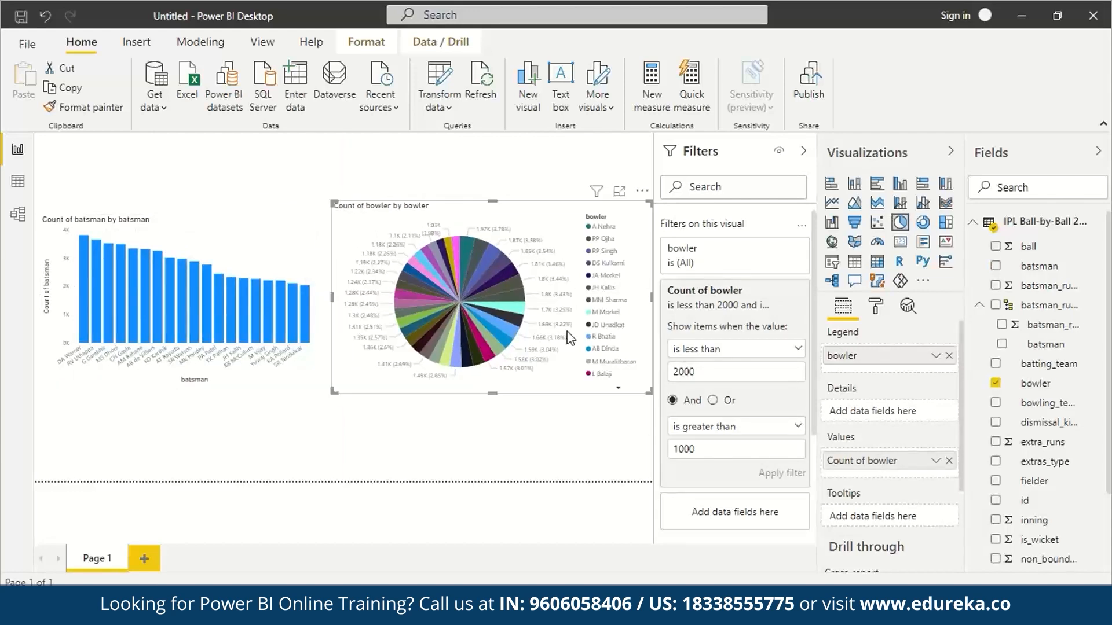
left_click(641, 409)
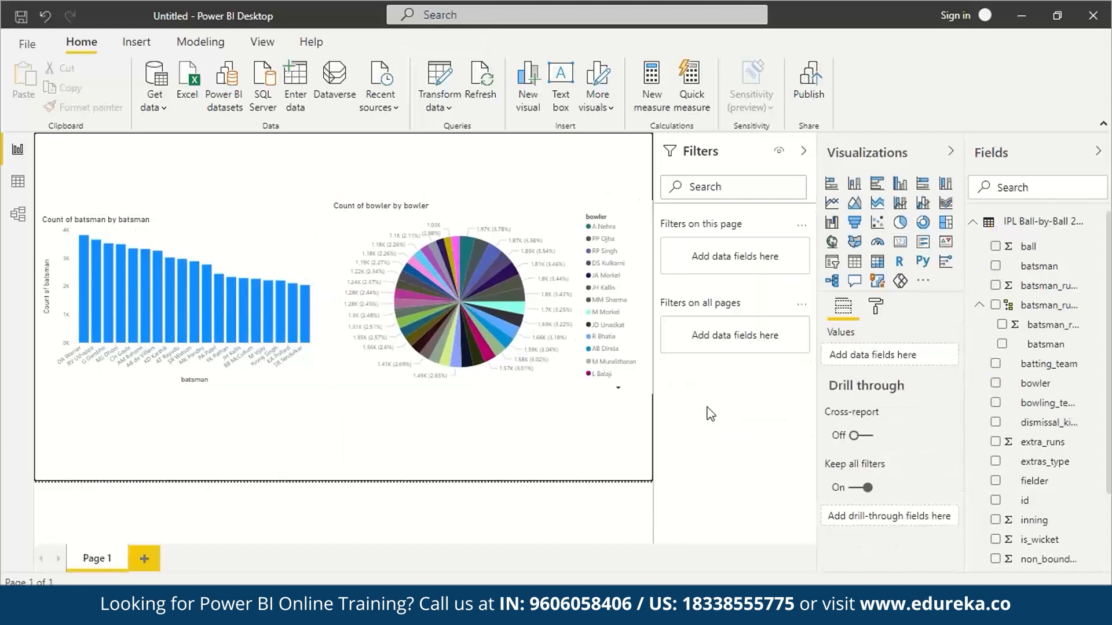
left_click(535, 363)
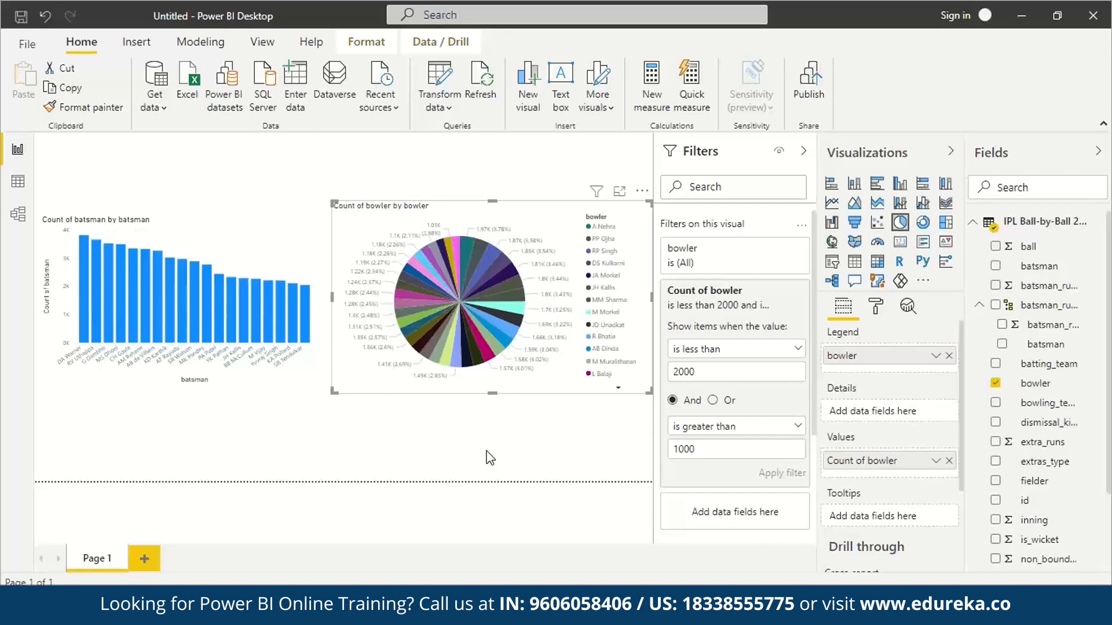
left_click(486, 458)
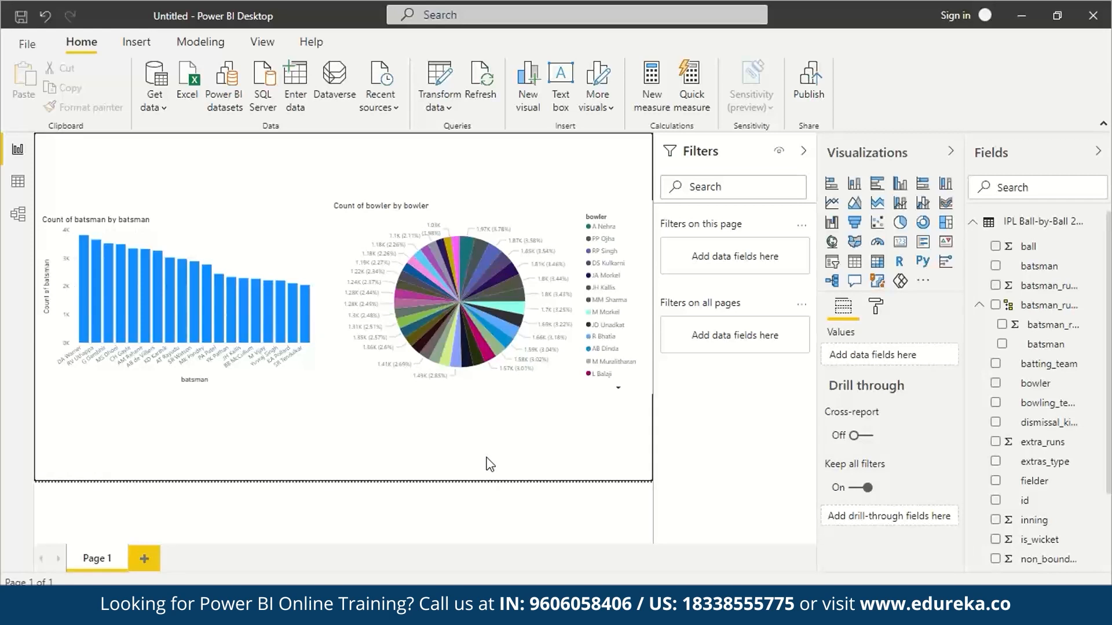
- Add a second report page, collapse the IPL Ball-by-Ball table and expand the IPL Matches 2008-2020 table's fields
left_click(144, 558)
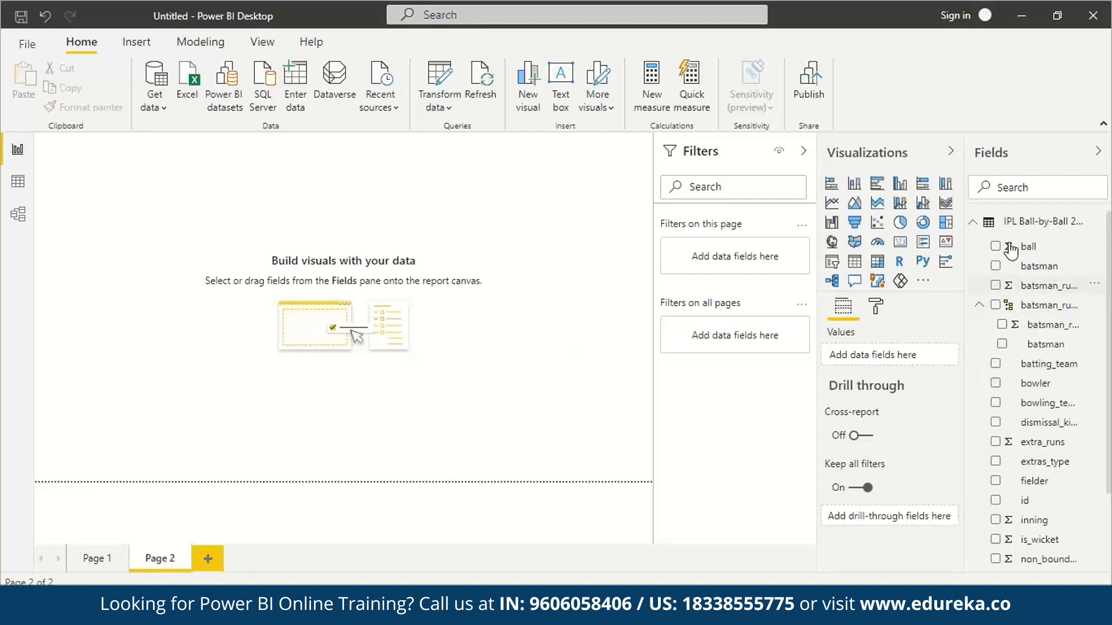
scroll(1023, 382, "down", 4)
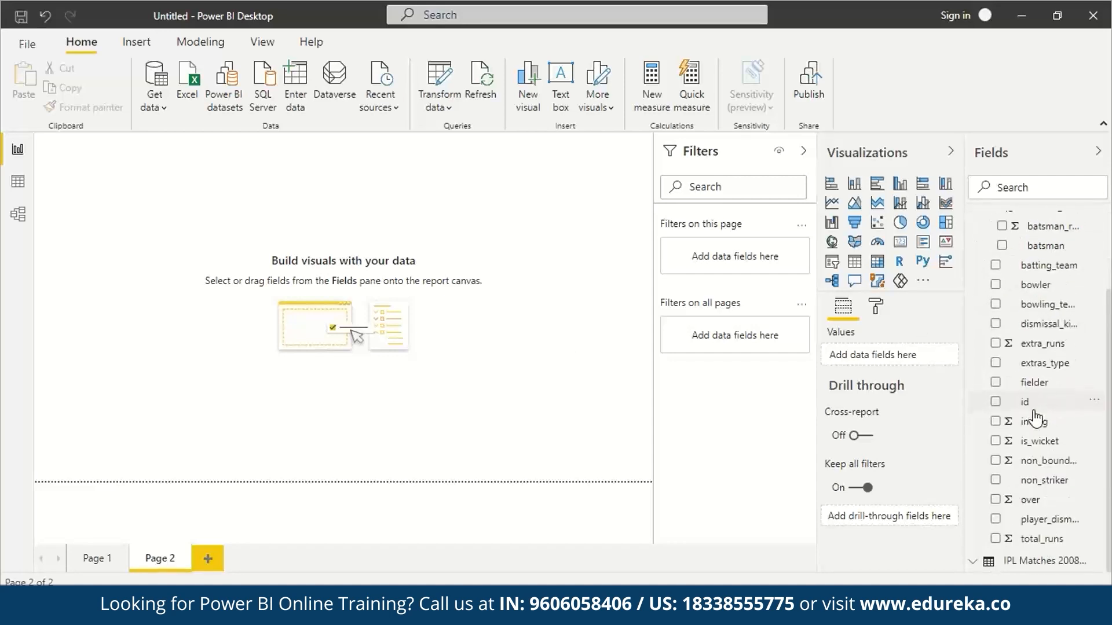
scroll(1034, 414, "up", 3)
scroll(1035, 416, "down", 3)
scroll(1036, 406, "up", 5)
left_click(983, 223)
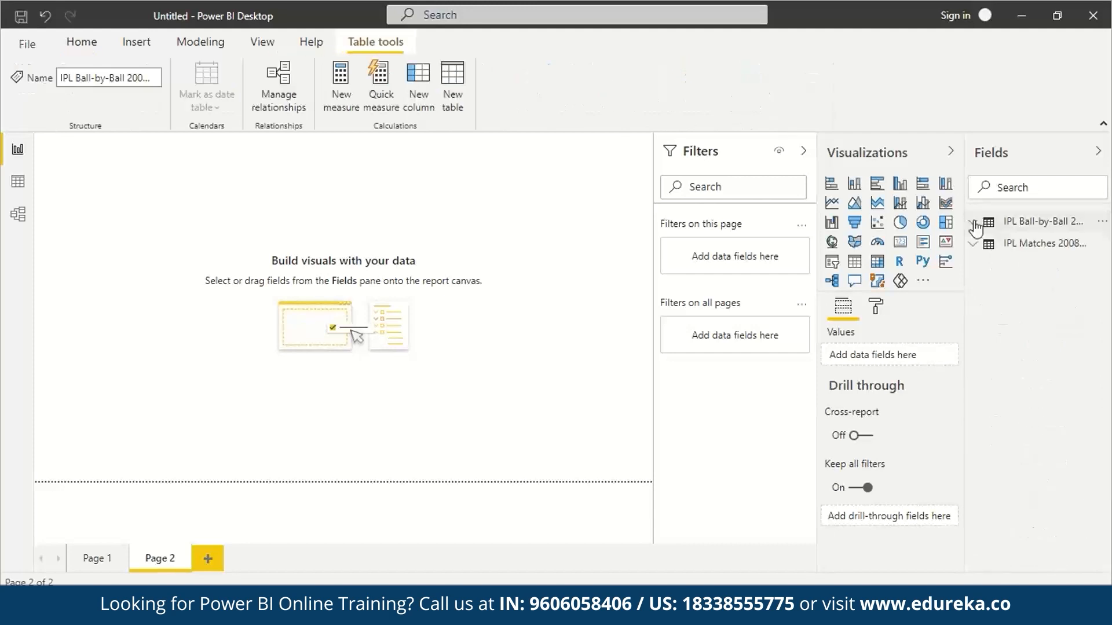
left_click(974, 246)
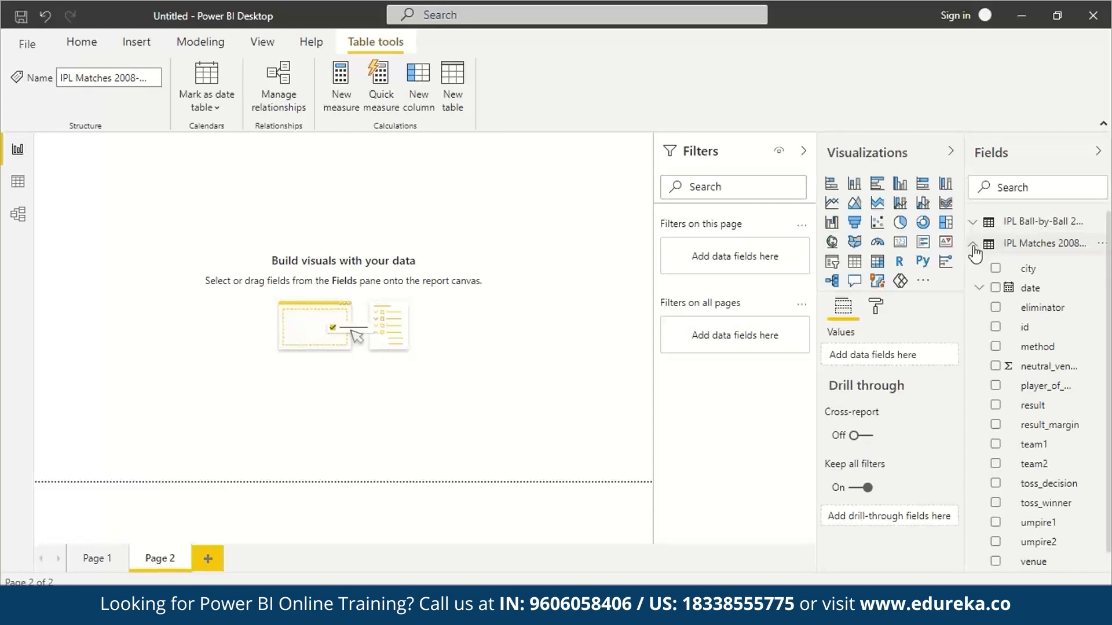
- Create a donut chart with toss_winner as legend and count of toss_winner as values, and enlarge it on the page
scroll(1042, 492, "down", 1)
left_click(1044, 485)
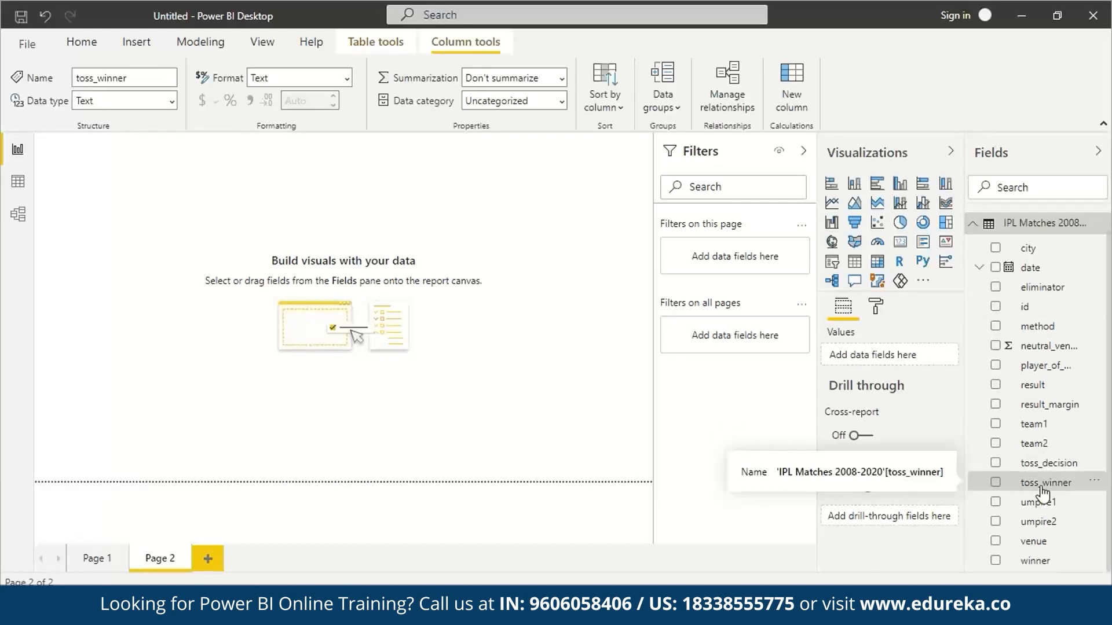
left_click_drag(1042, 490, 273, 285)
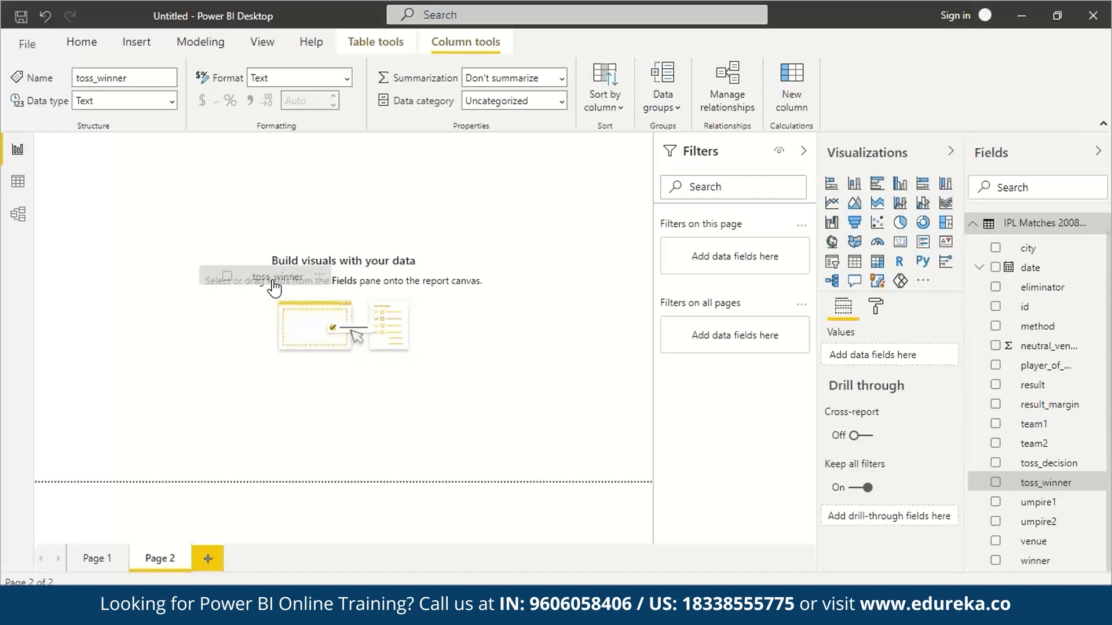
left_click_drag(273, 285, 272, 280)
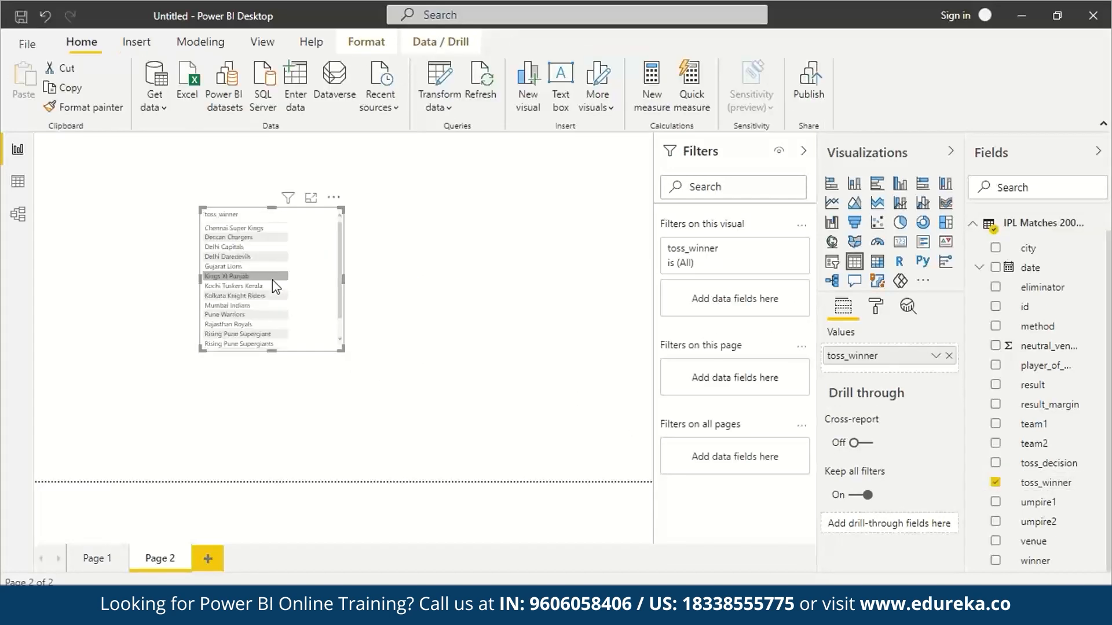
left_click(922, 223)
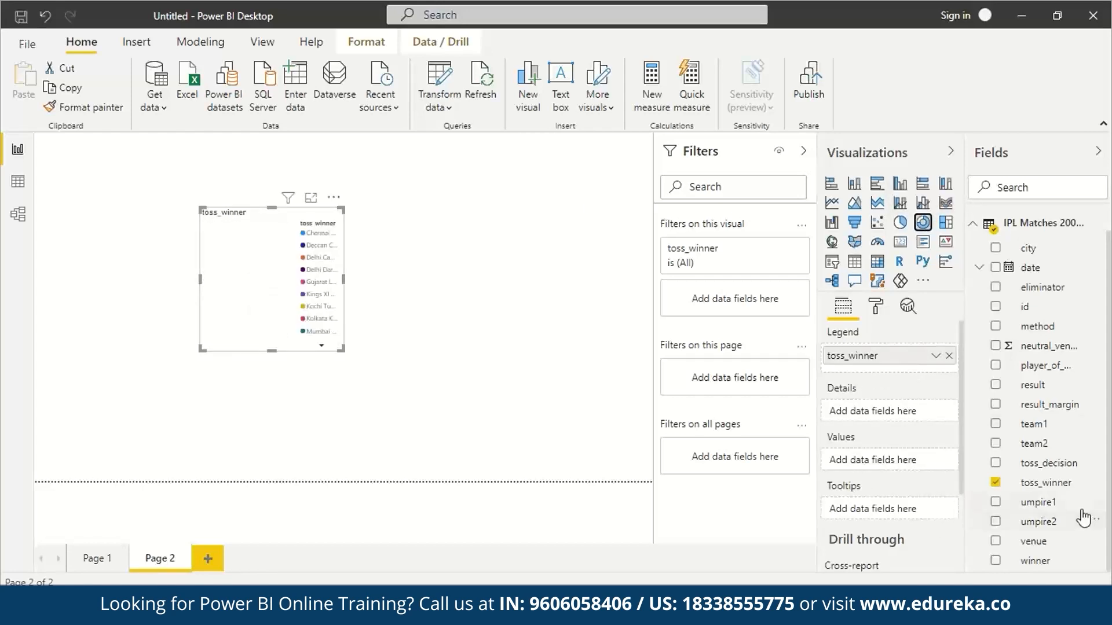
left_click_drag(1059, 485, 924, 461)
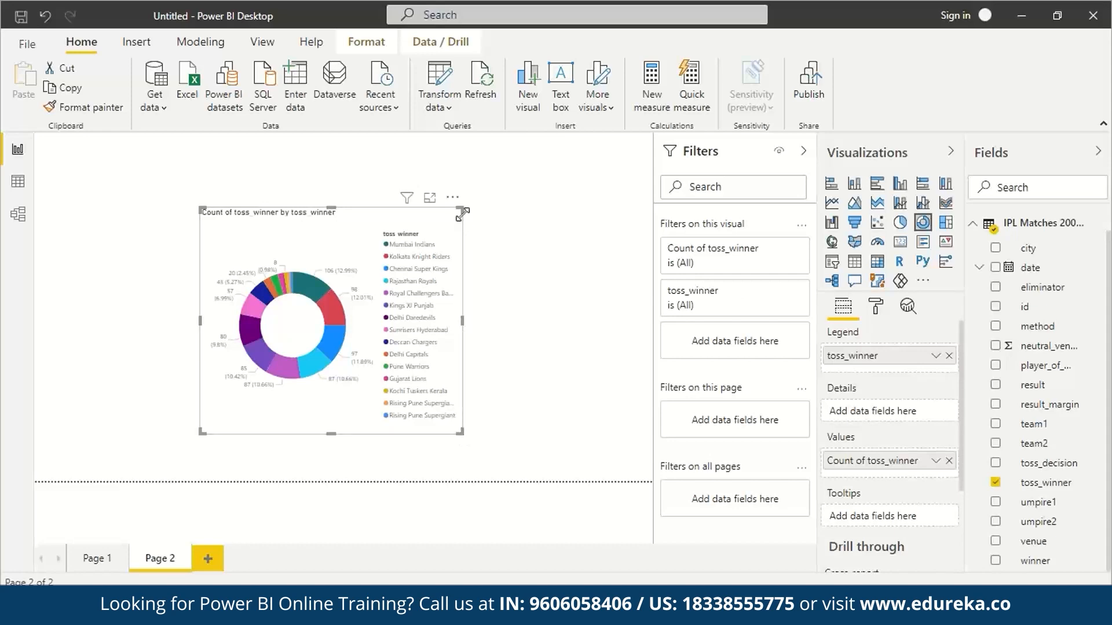
left_click_drag(462, 213, 541, 178)
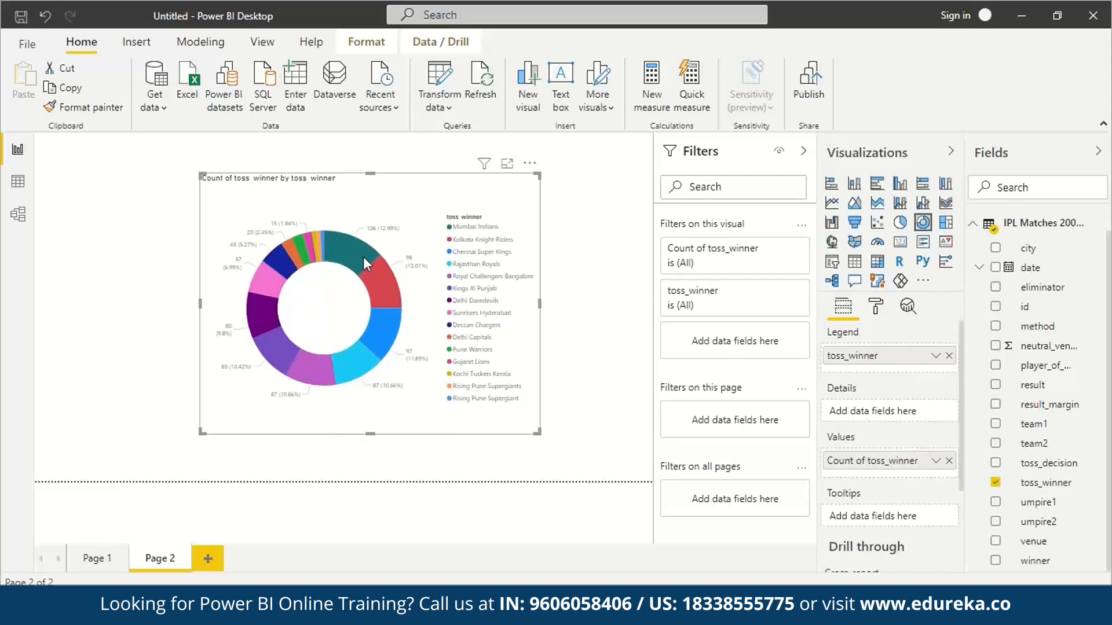
mouse_move(367, 256)
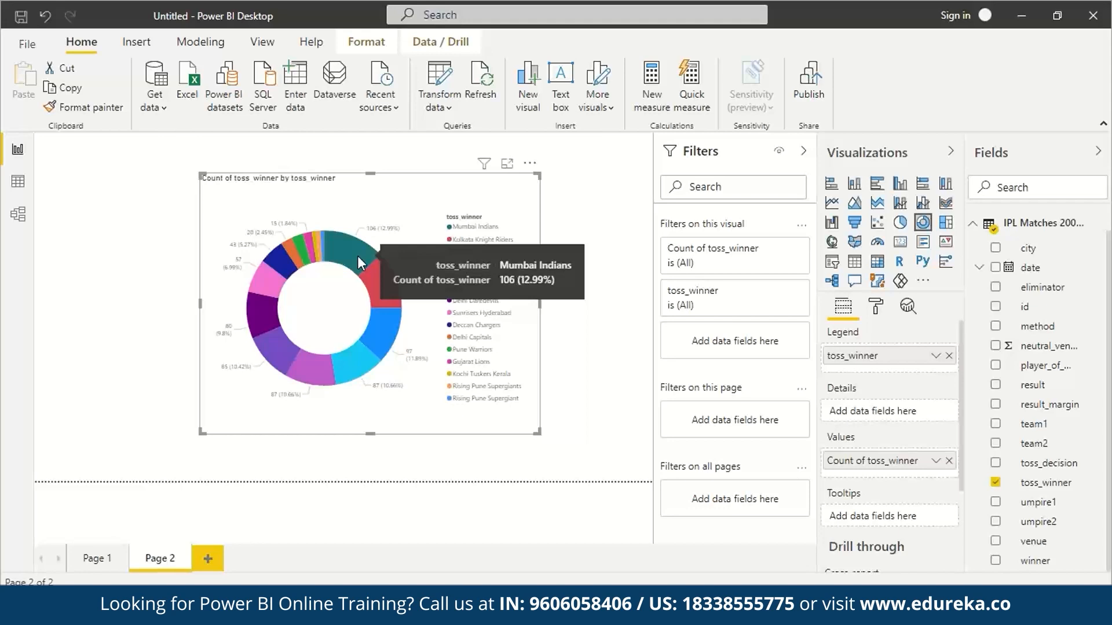
- Add a third report page and build a stacked bar chart with venue as axis and count of venue as values
left_click(208, 558)
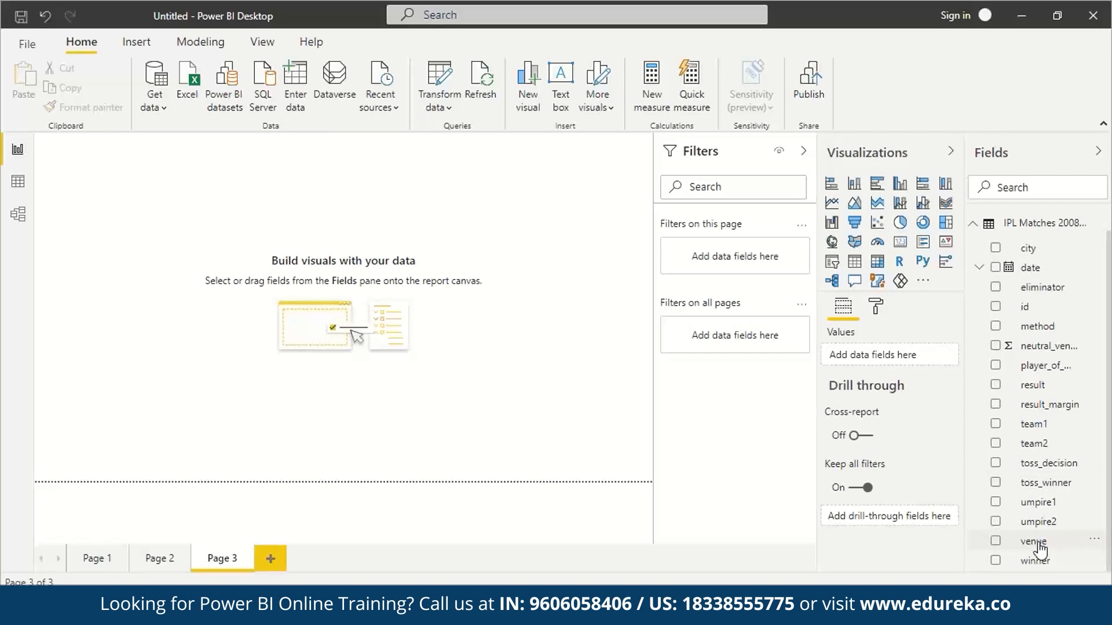
left_click_drag(1041, 547, 288, 241)
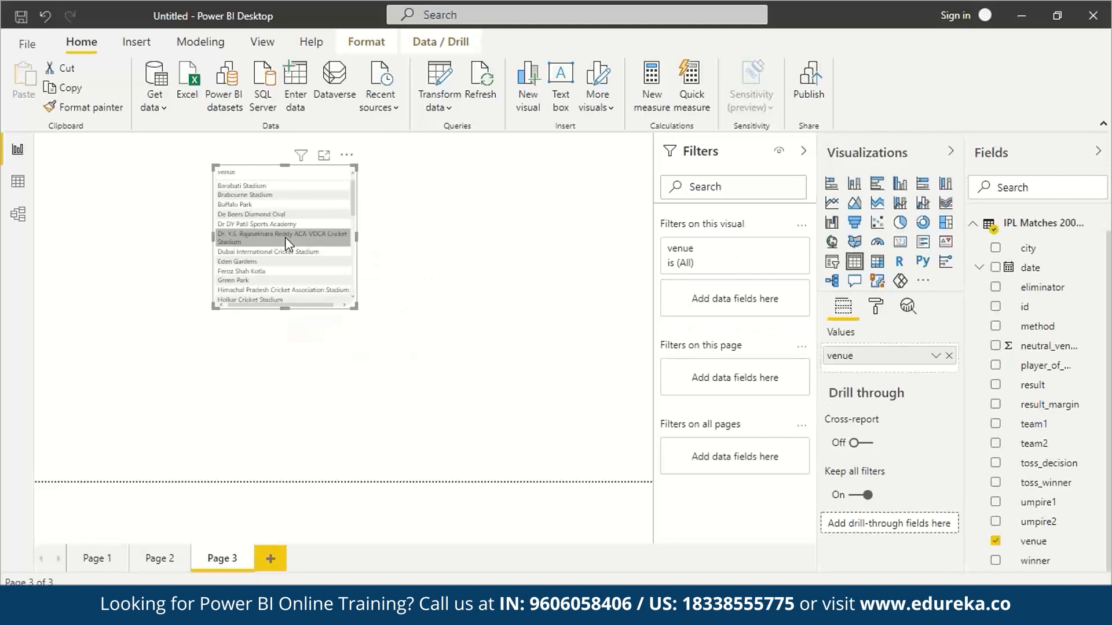
left_click(856, 191)
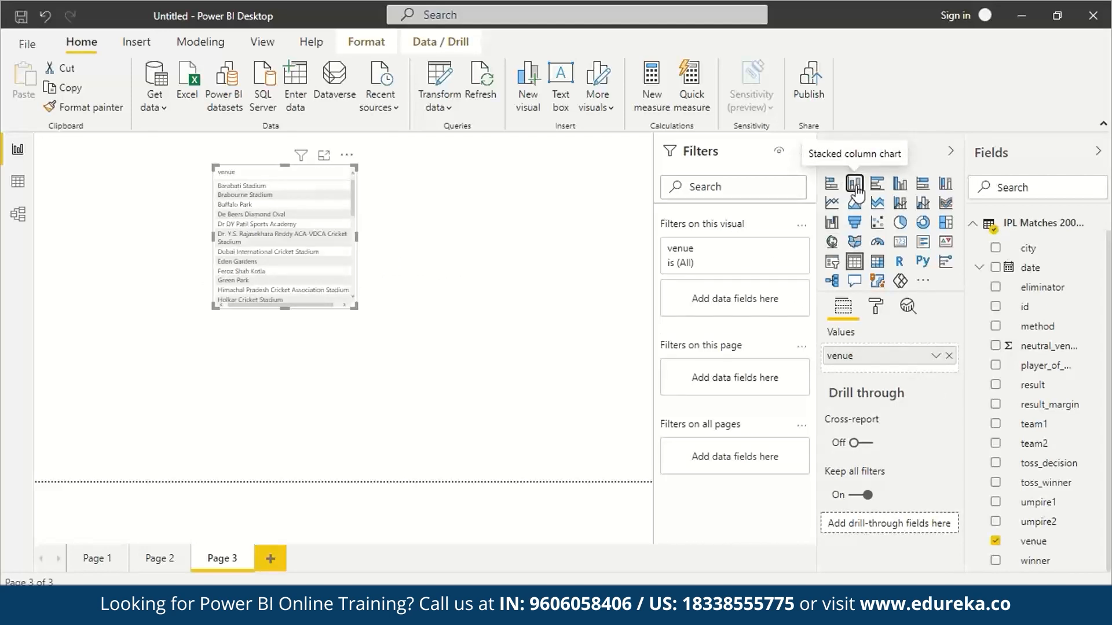
left_click(832, 183)
left_click_drag(1033, 541, 911, 463)
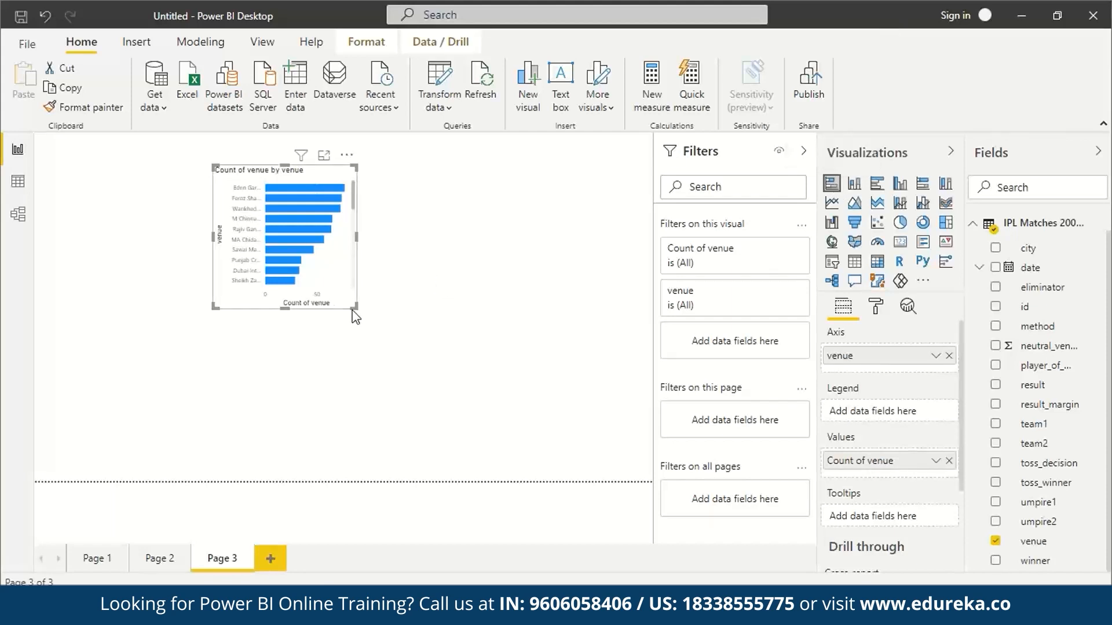
- Enlarge the venue bar chart so more venues fit, and deselect it
left_click_drag(355, 307, 537, 443)
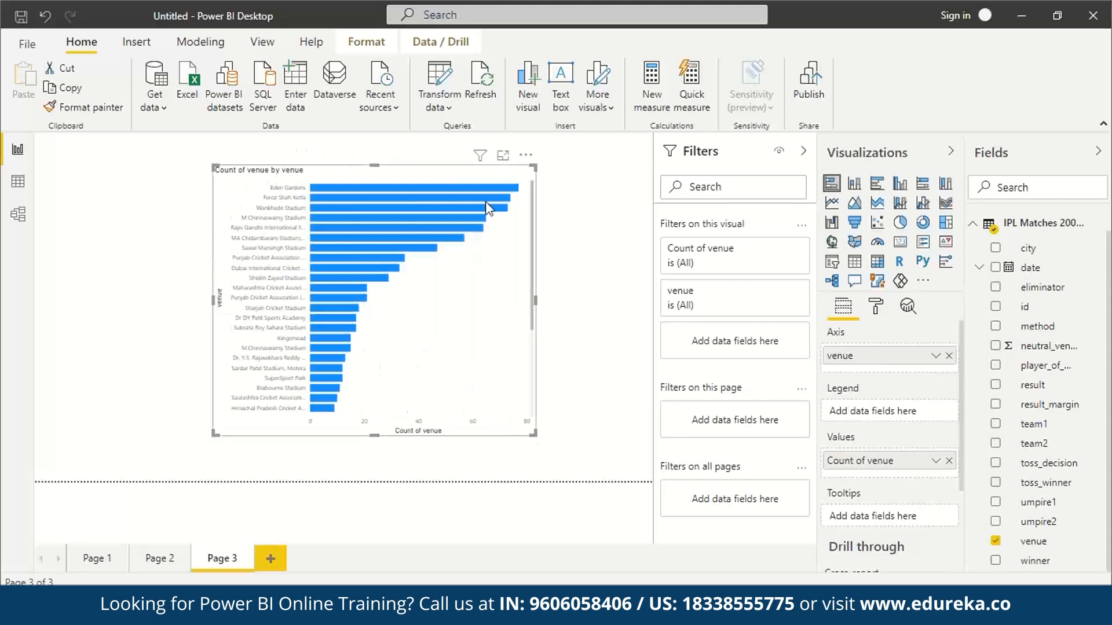
mouse_move(460, 186)
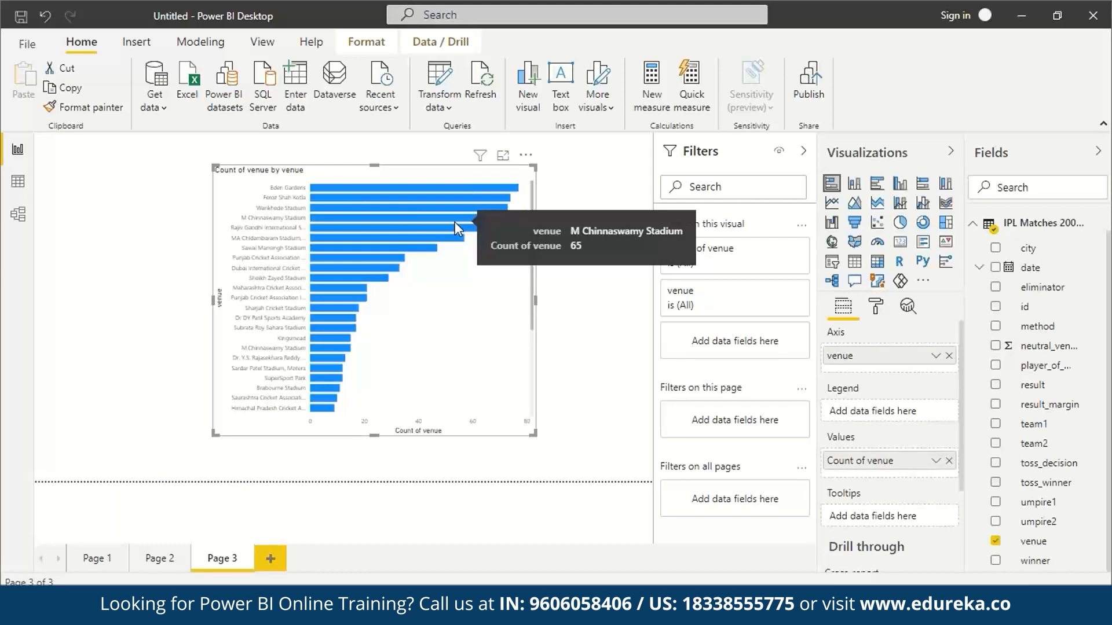
left_click(591, 301)
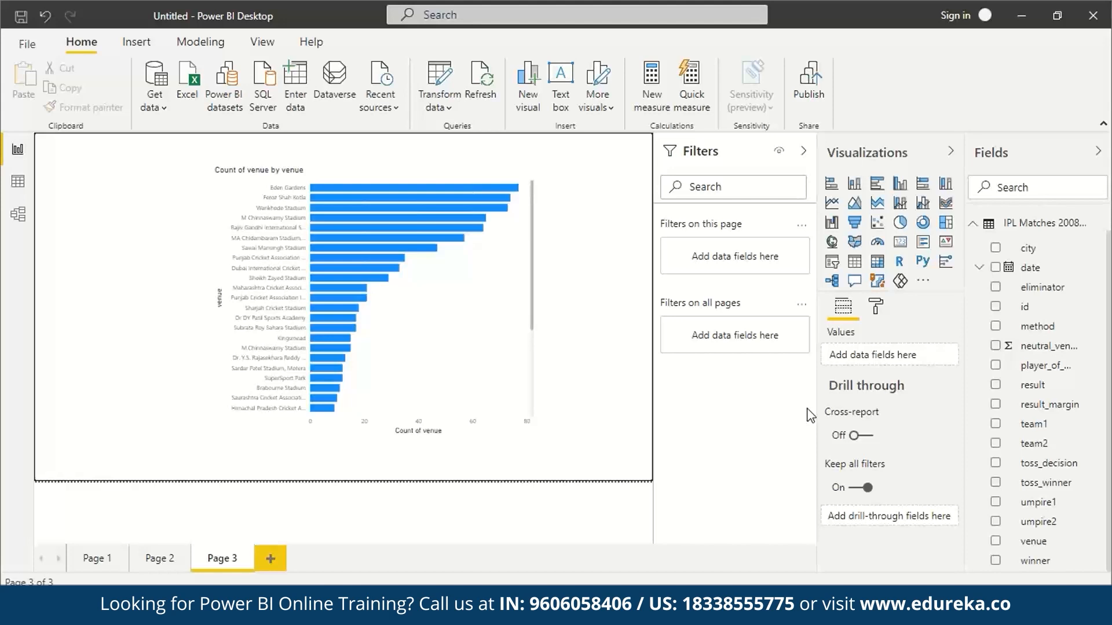
left_click(716, 307)
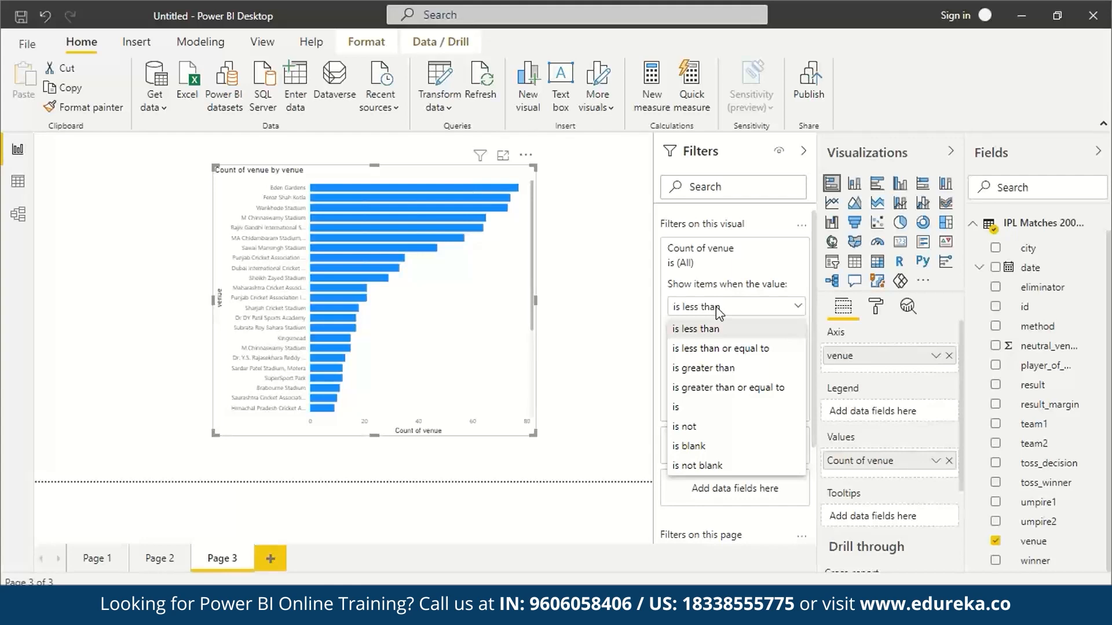
left_click(799, 308)
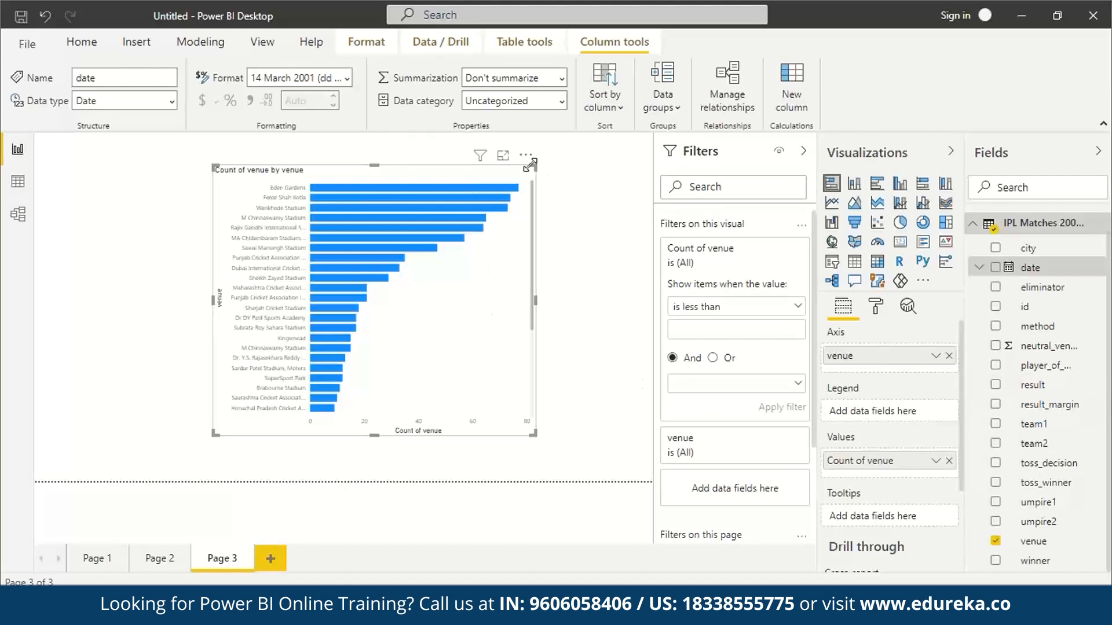
- Shrink the venue bar chart and shift it toward the page's left edge to make room for another visual
left_click_drag(530, 166, 435, 195)
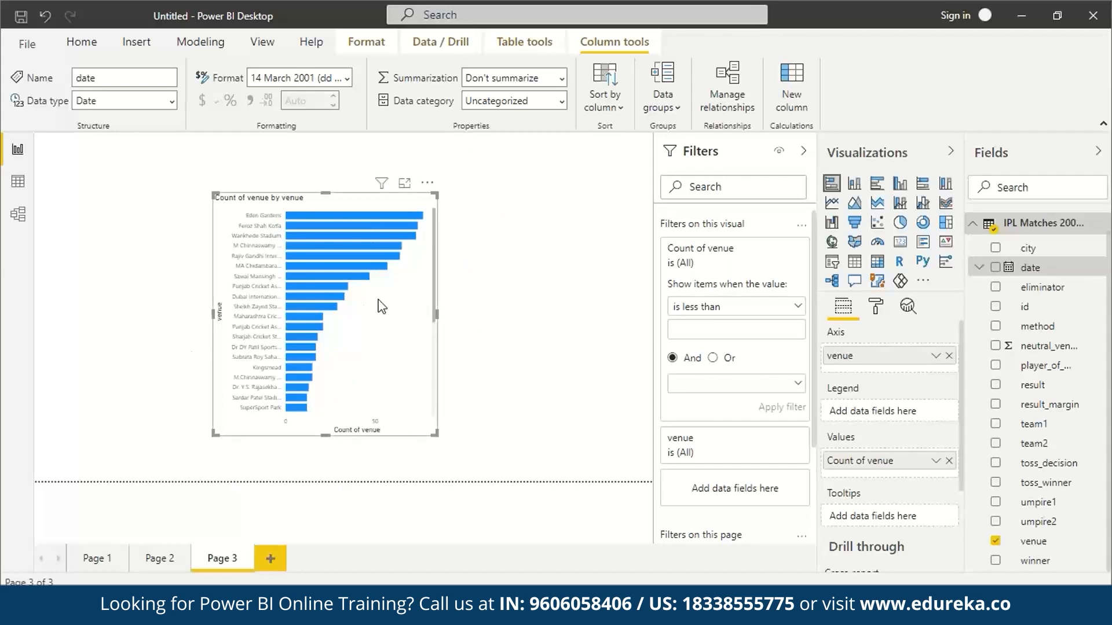
left_click_drag(379, 306, 239, 298)
- Add a pie chart beside the venue chart with winner as legend and count of winner as values, and widen it
left_click_drag(1035, 561, 469, 313)
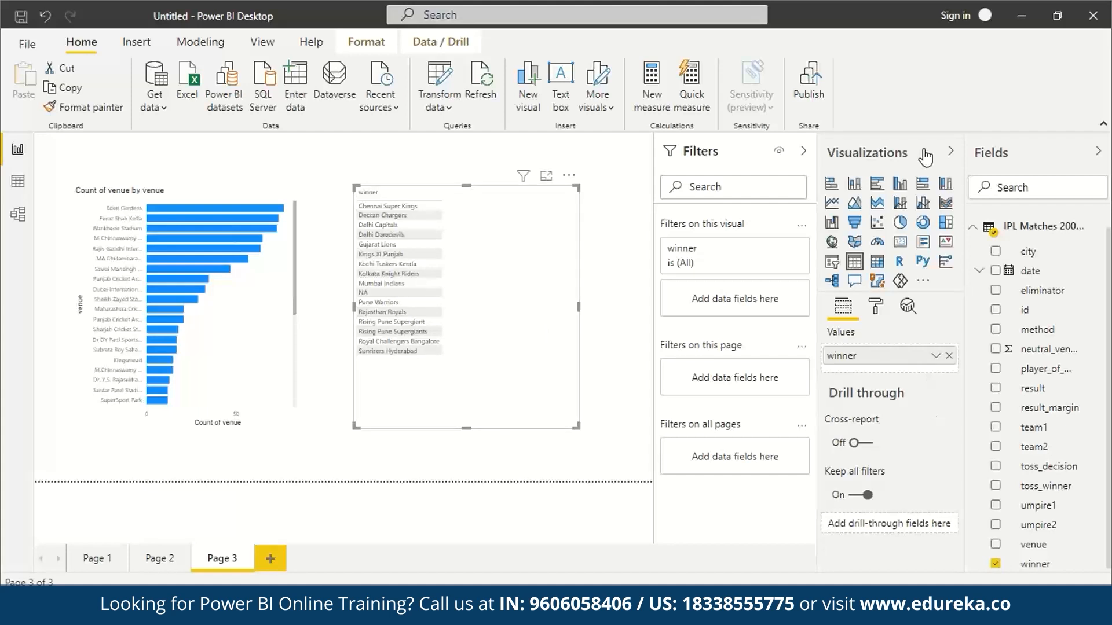
left_click(902, 225)
left_click(1034, 565)
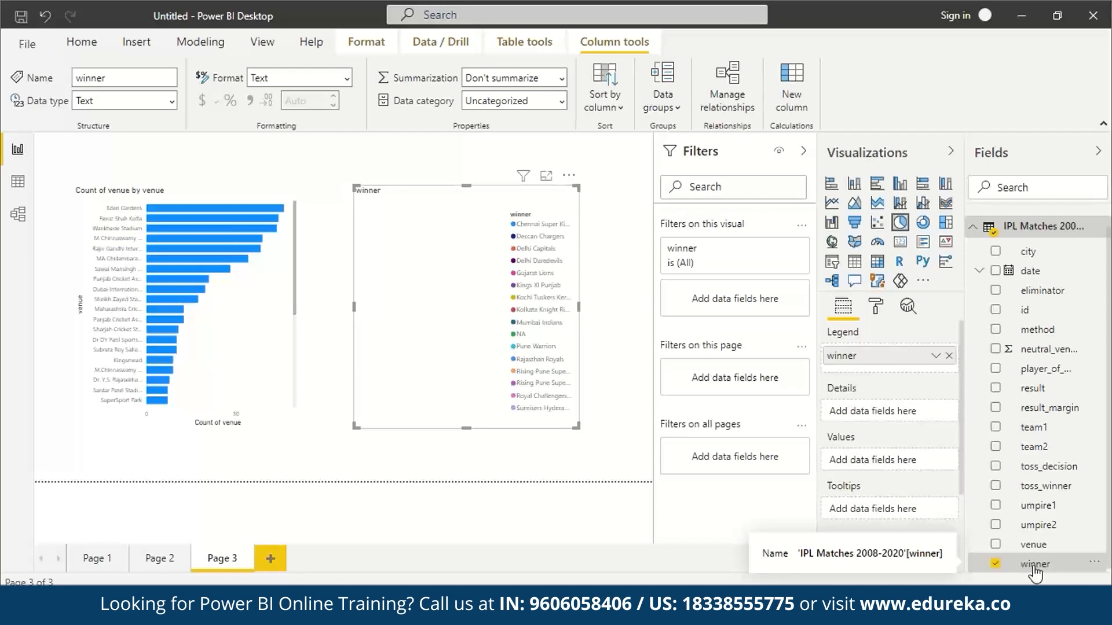
left_click_drag(1035, 573, 892, 457)
left_click_drag(576, 187, 633, 186)
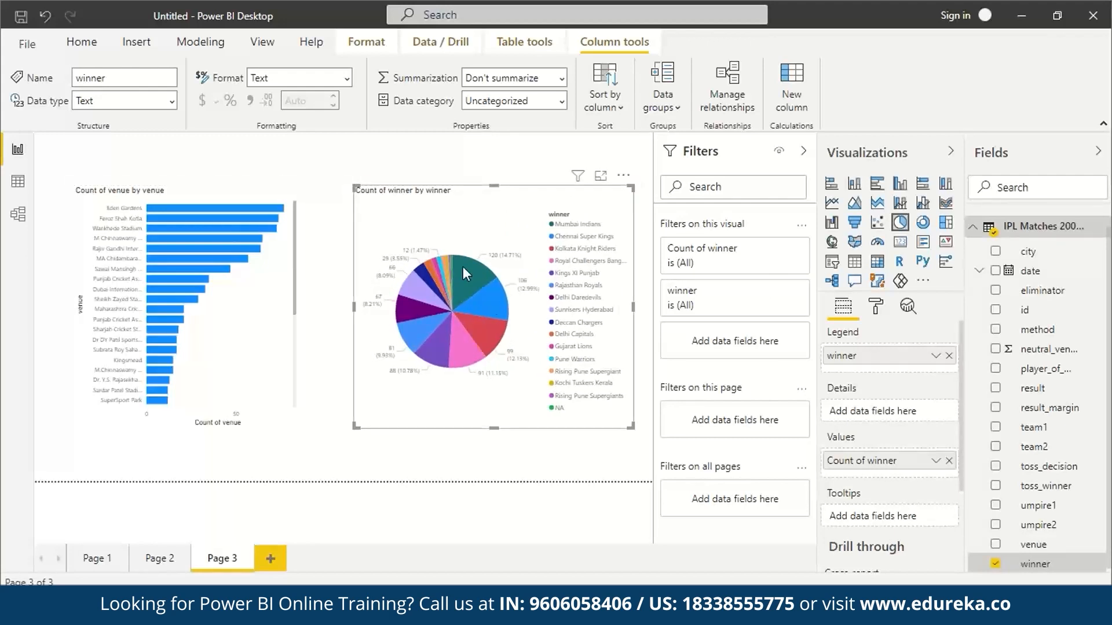
- Examine the win counts and percentages of the leading teams' slices in the winner pie chart
mouse_move(463, 273)
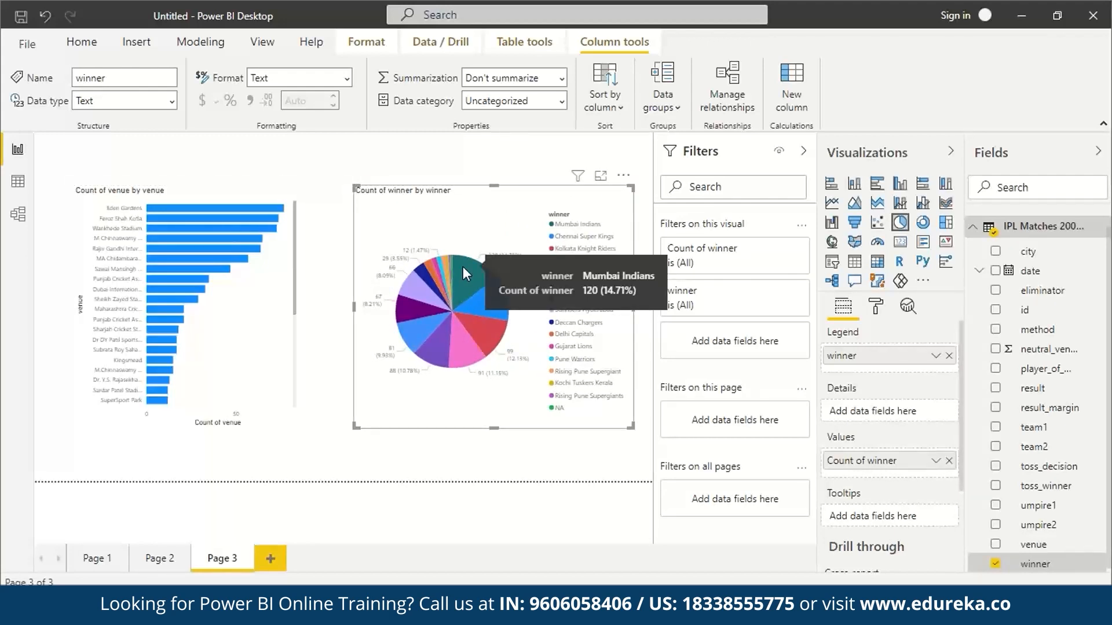
mouse_move(500, 299)
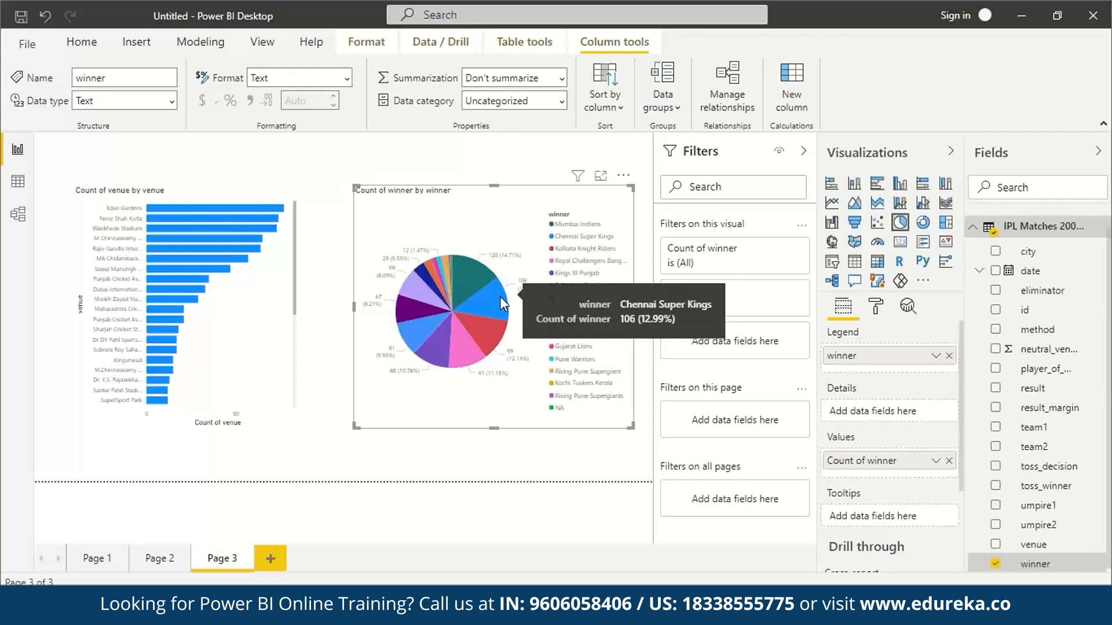
mouse_move(498, 342)
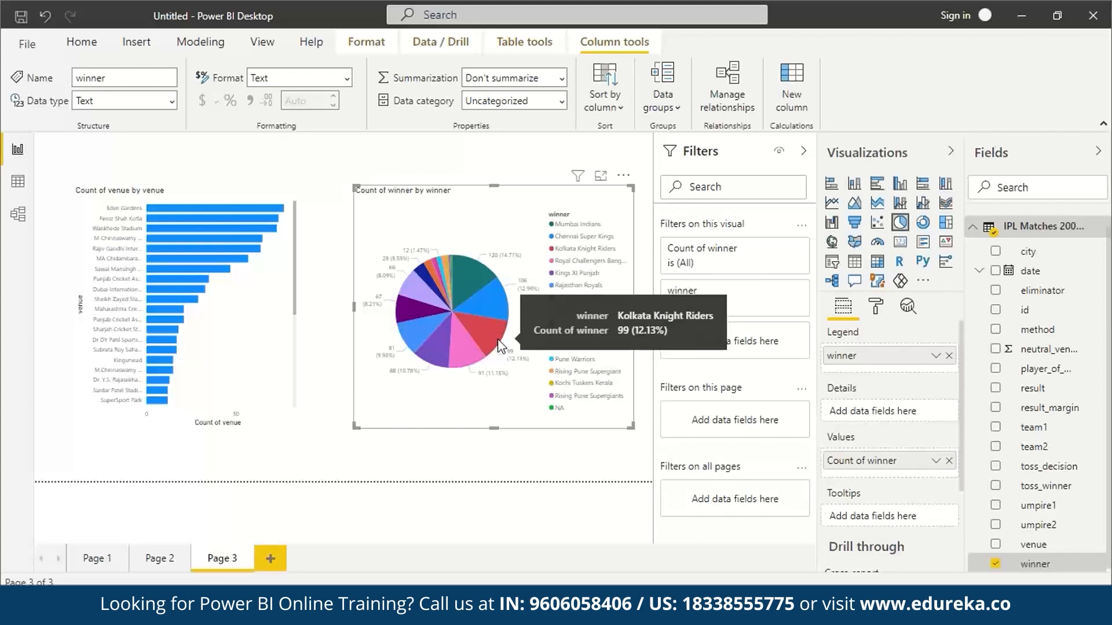
mouse_move(464, 361)
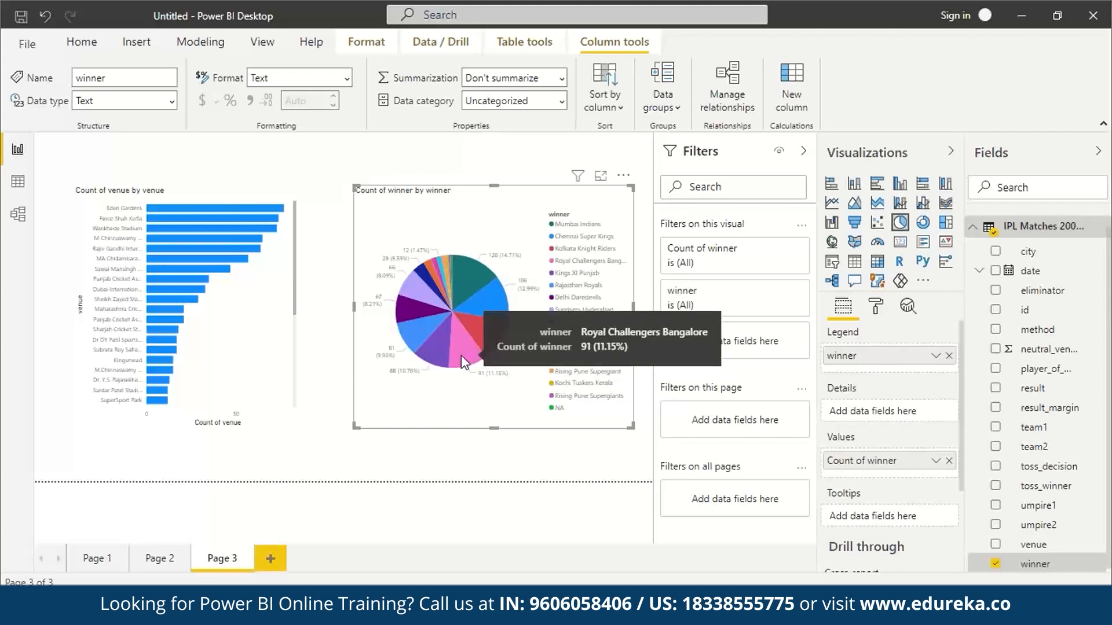
mouse_move(427, 346)
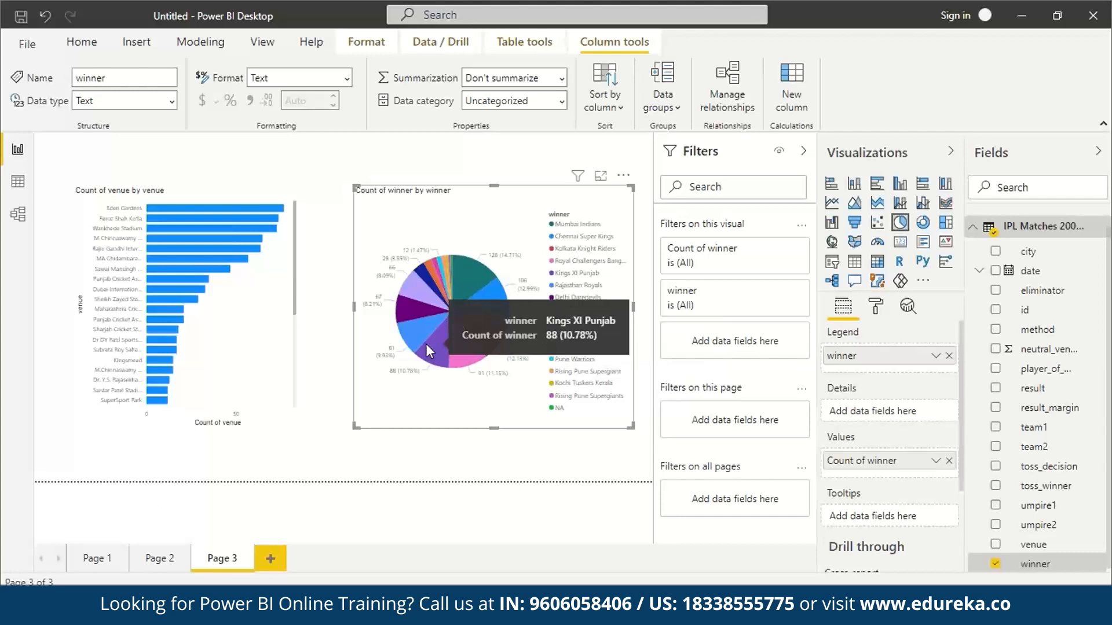
mouse_move(416, 321)
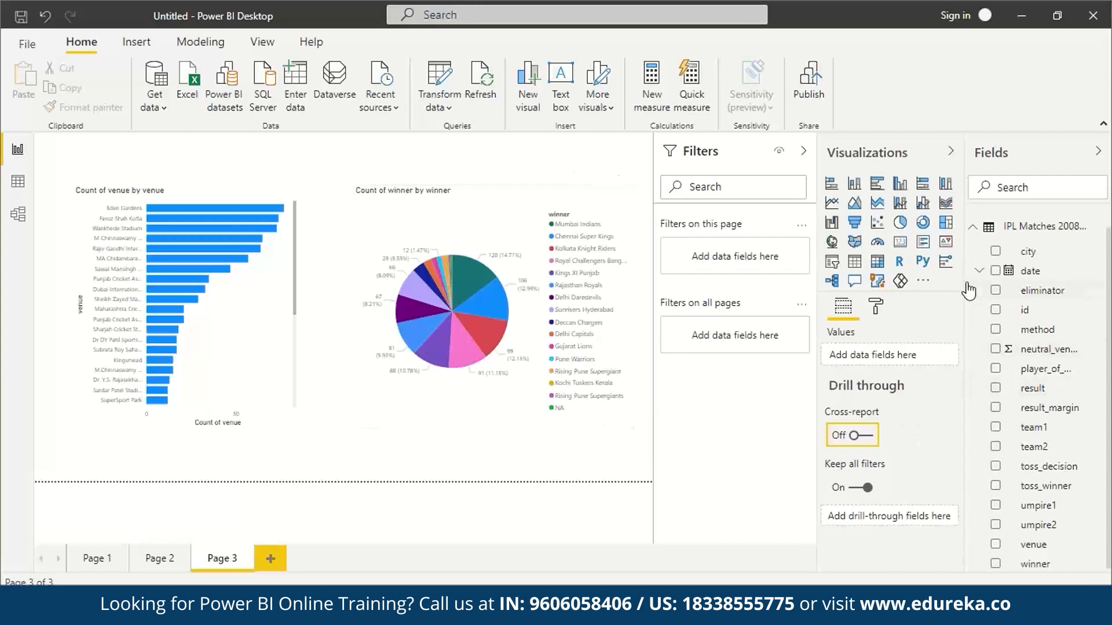
- Collapse the IPL Matches table and expand the IPL Ball-by-Ball 2008-2020 table to look through its available fields
left_click(973, 230)
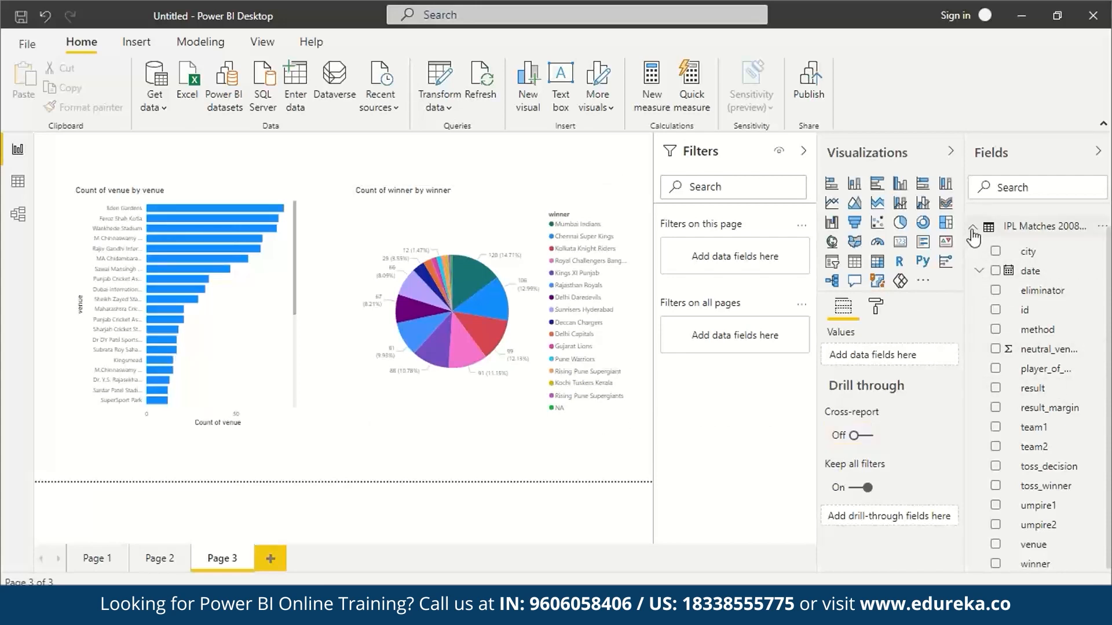
left_click(972, 231)
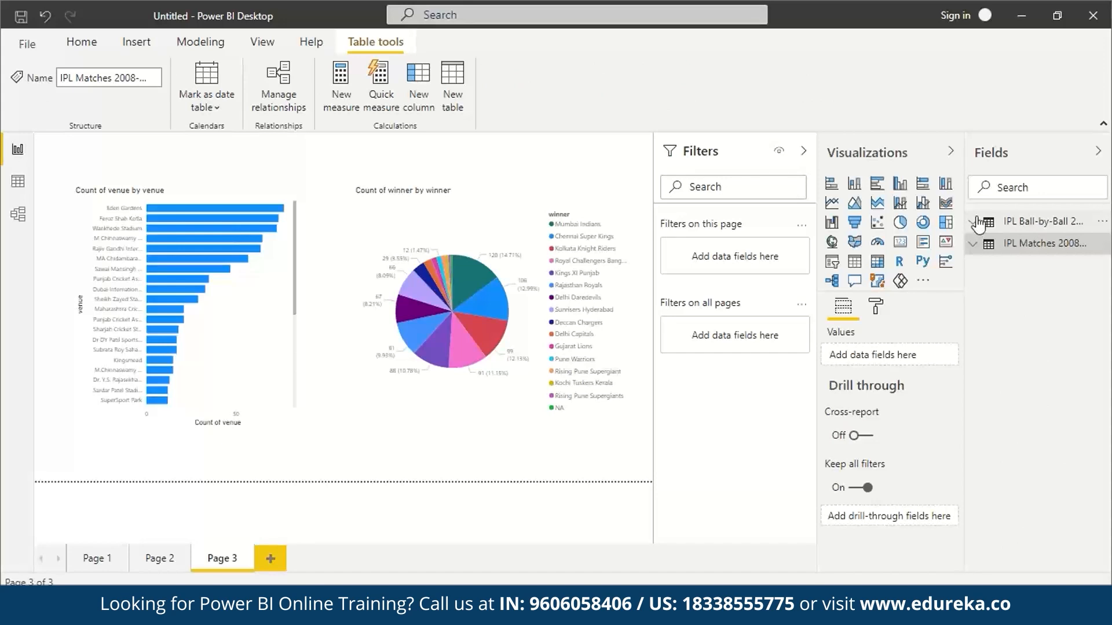
left_click(976, 222)
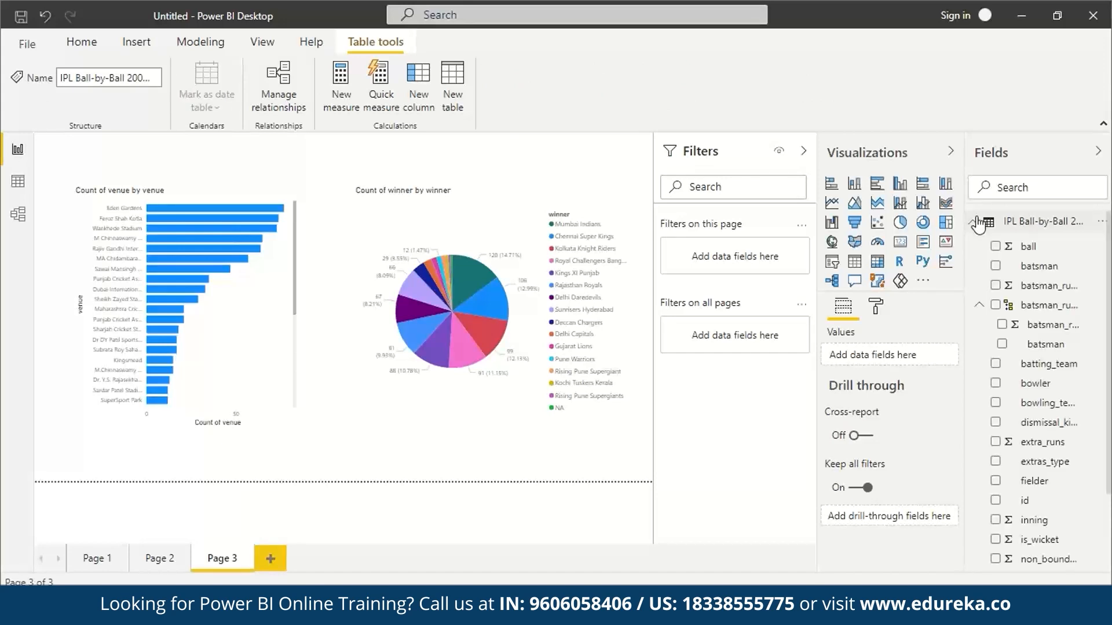
scroll(1034, 374, "down", 3)
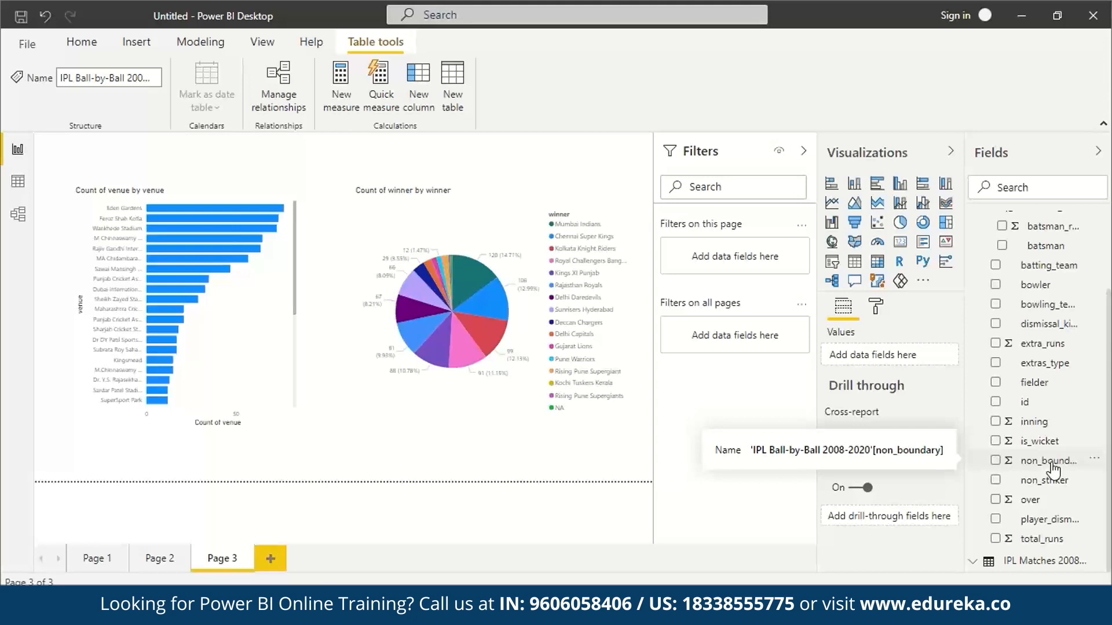
scroll(1052, 470, "up", 3)
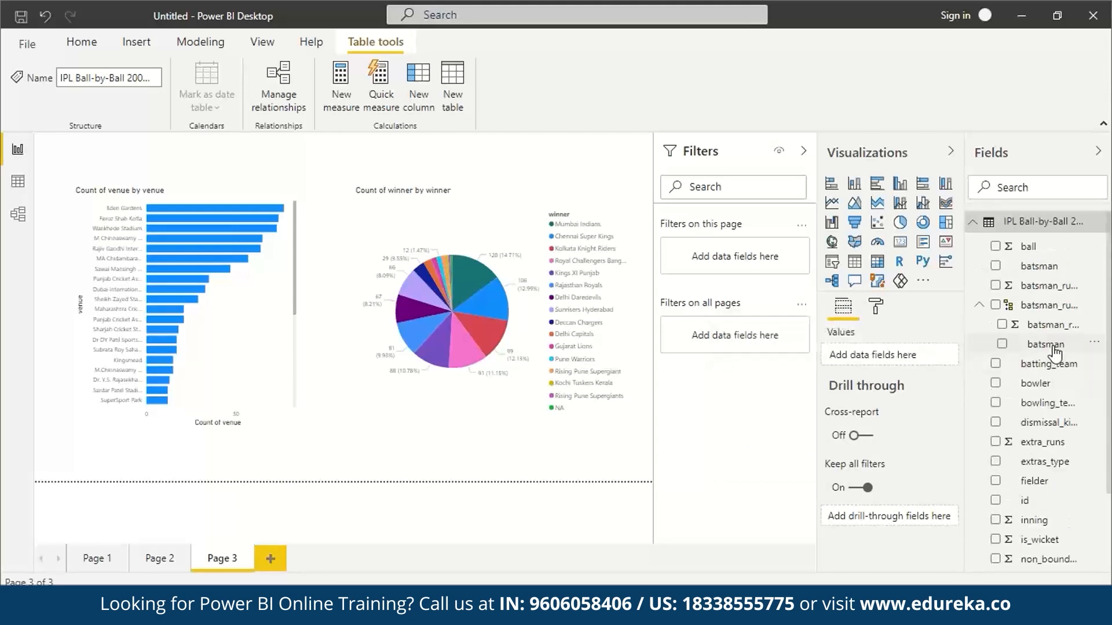
scroll(1055, 353, "down", 3)
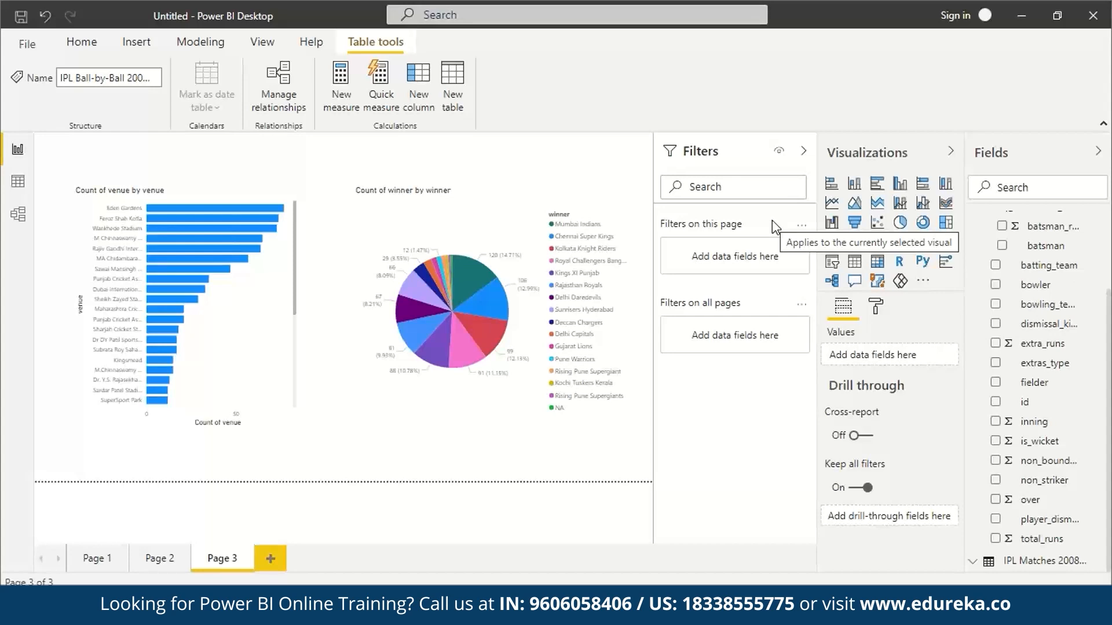
- Review the visuals on Page 1 and Page 2, and return to Page 3 and the start of the Ball-by-Ball field list
left_click(96, 559)
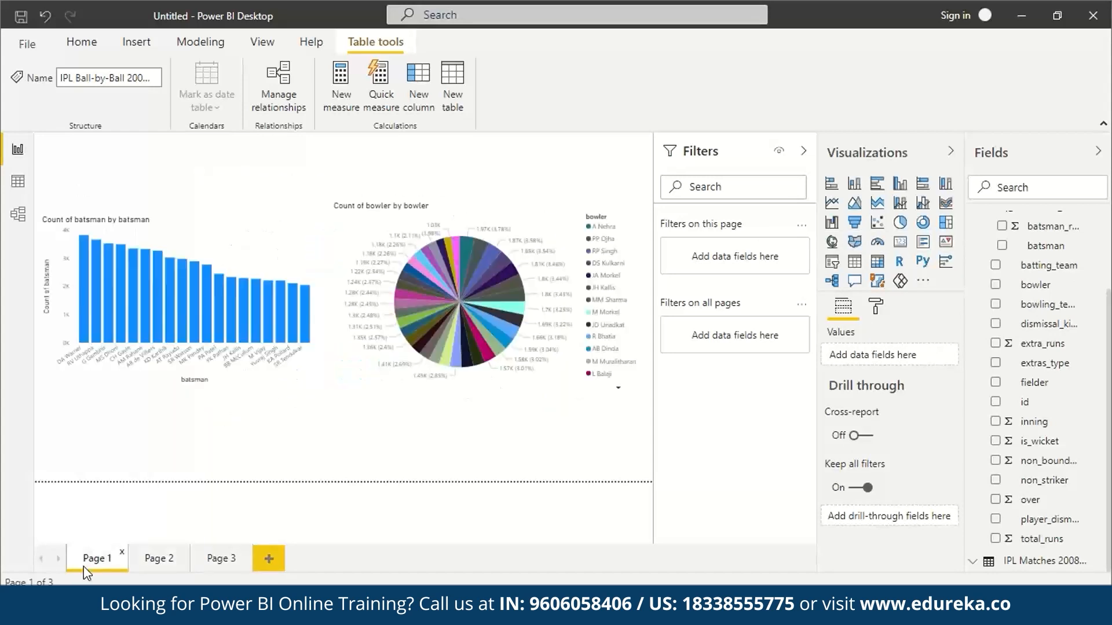
left_click(155, 560)
left_click(225, 562)
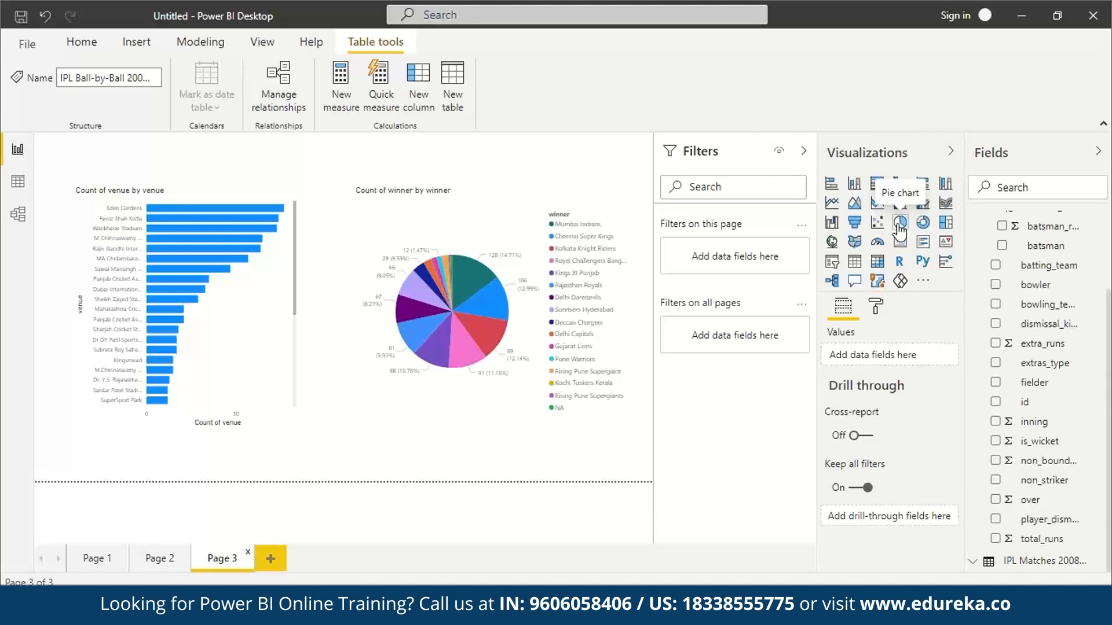
scroll(1065, 261, "up", 3)
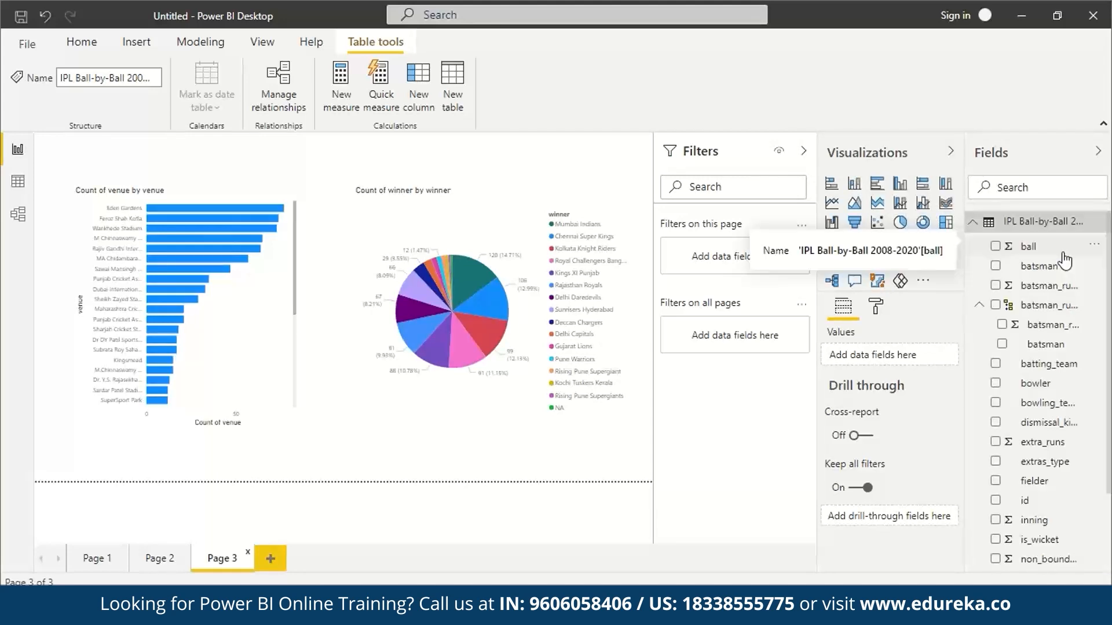